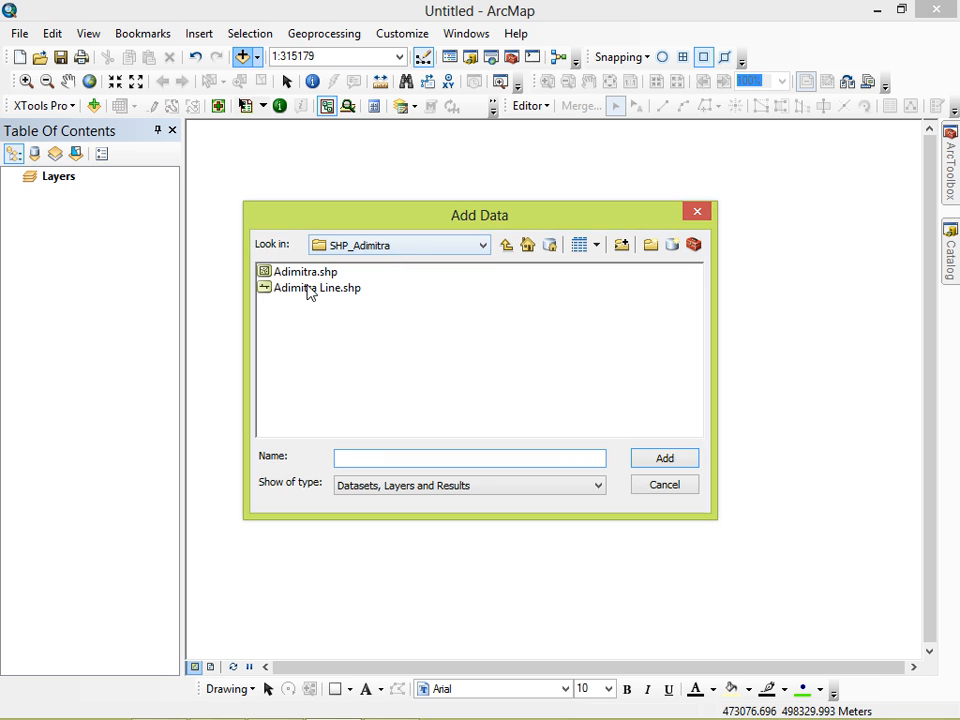
Add the Adimitra.shp shapefile from the SHP_Adimitra folder to the map.
{"action": "left_click", "coordinate": [304, 273]}
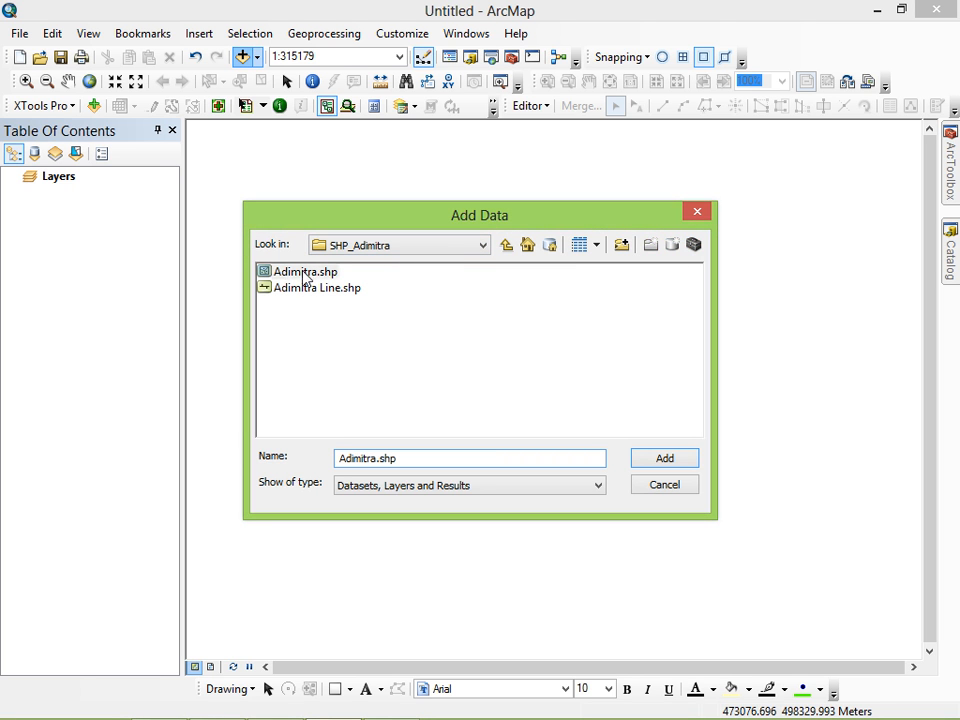
{"action": "left_click", "coordinate": [648, 462]}
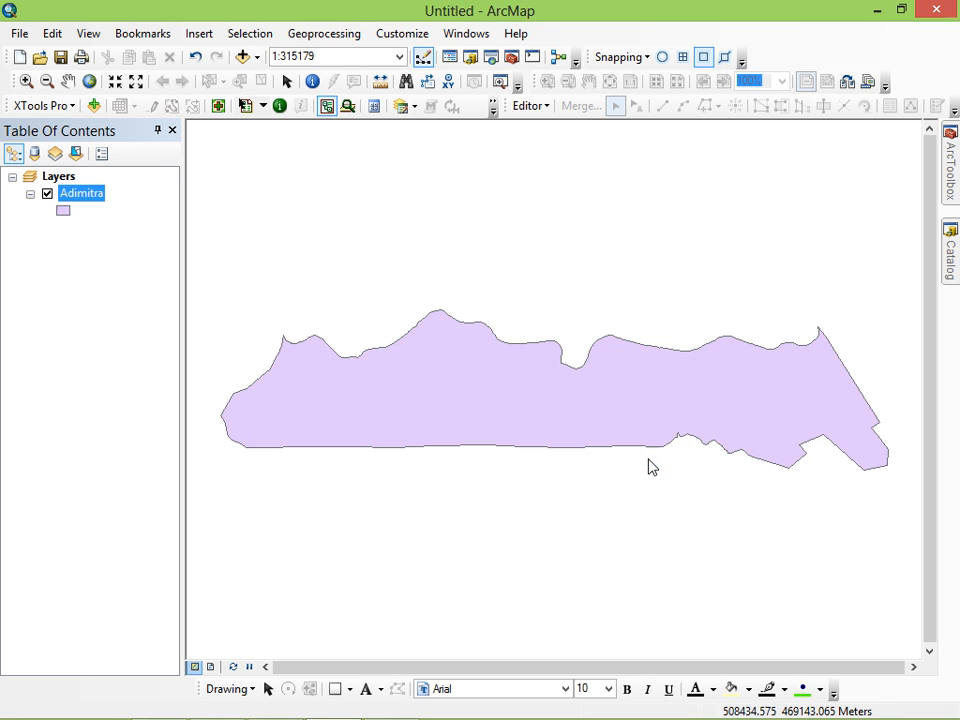
{"action": "left_click", "coordinate": [85, 264]}
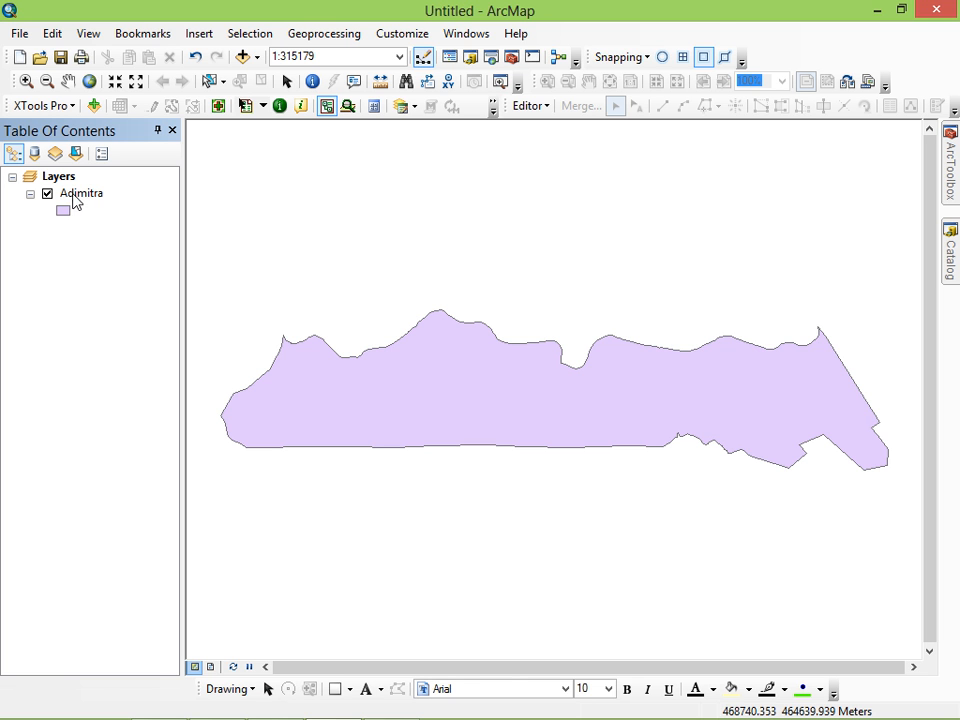
Check the Map_Area value in the Adimitra attribute table and consult Tabel 1 of plot counts in the Foxit Reader PDF.
{"action": "right_click", "coordinate": [76, 200]}
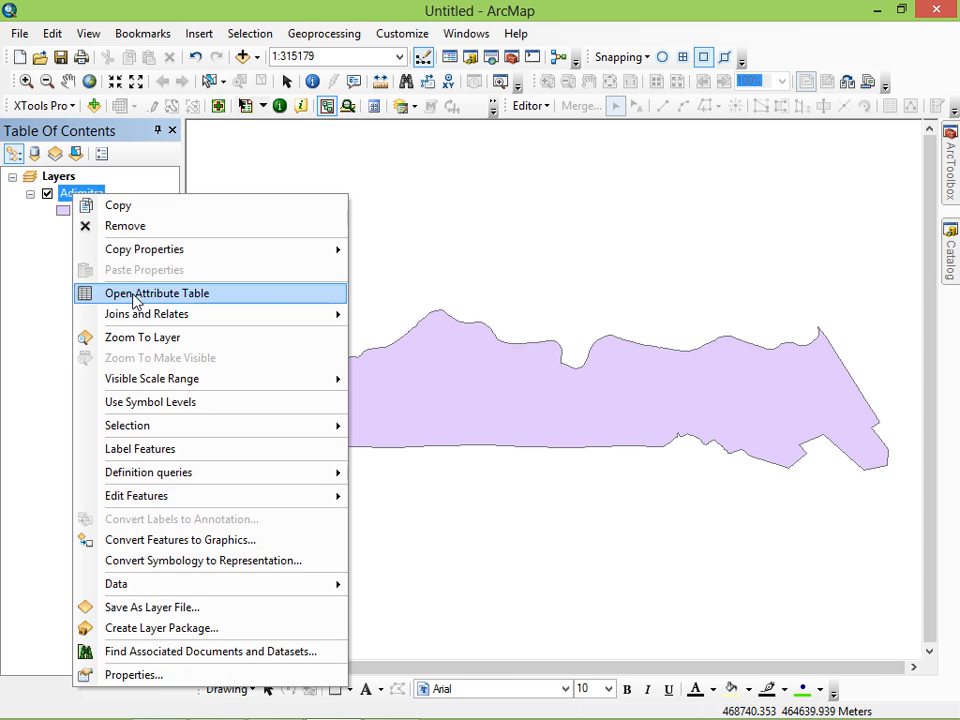
{"action": "left_click", "coordinate": [132, 293]}
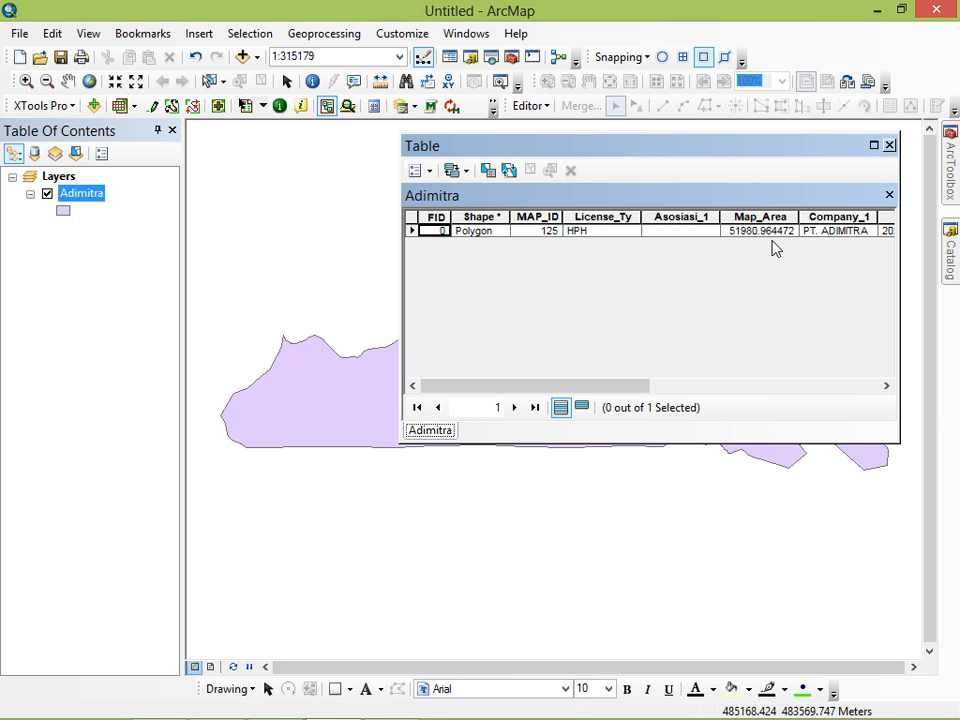
{"action": "mouse_move", "coordinate": [315, 712]}
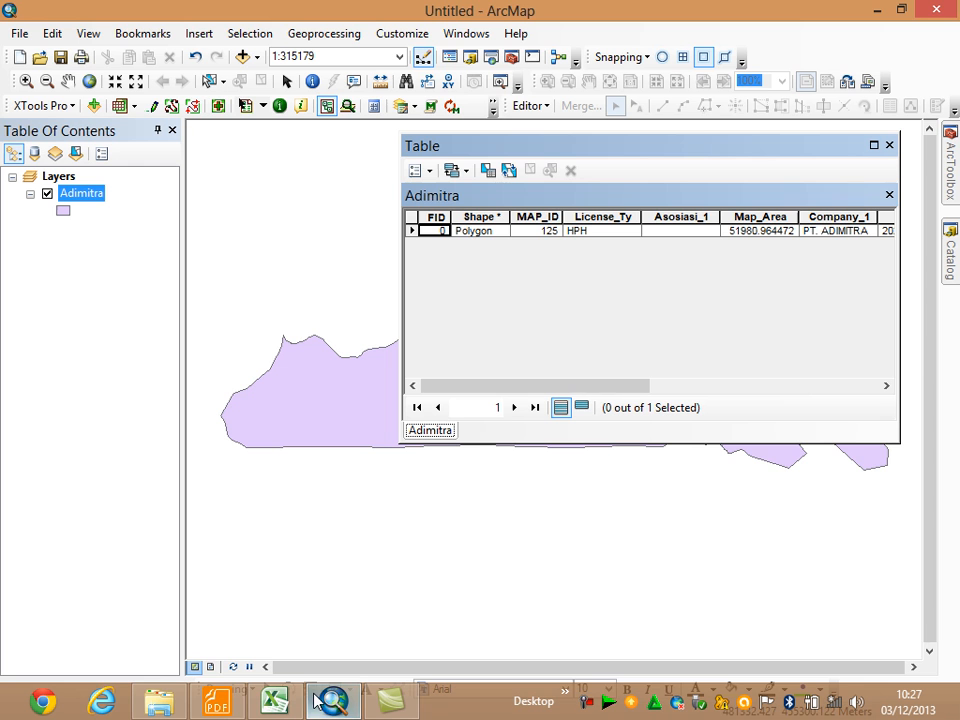
{"action": "left_click", "coordinate": [218, 703]}
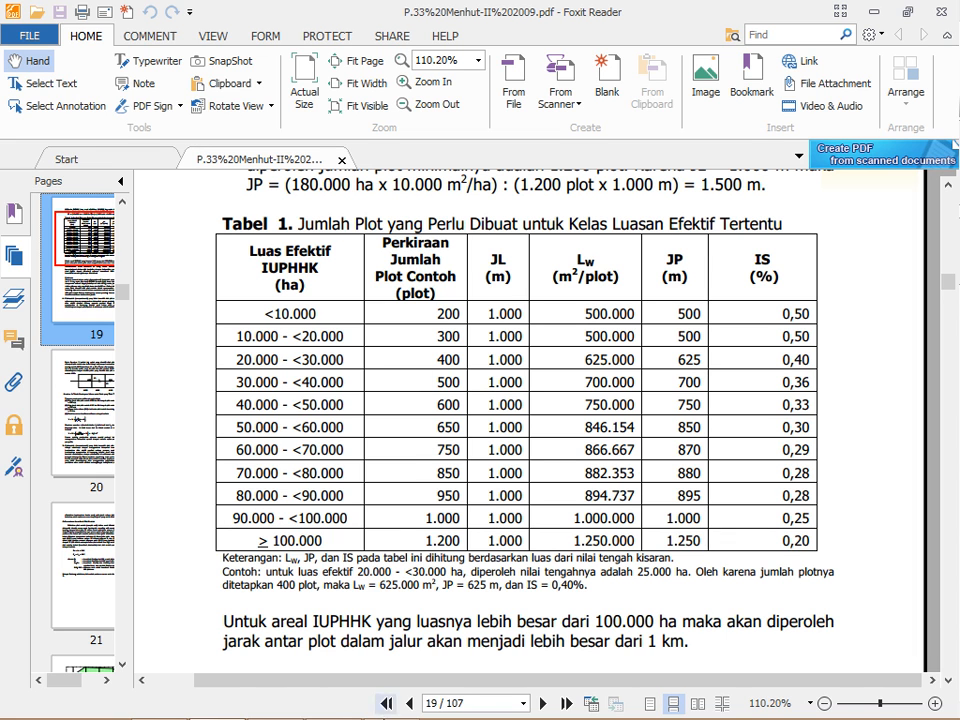
Switch to Excel and enter 50000 for Luas Efektif in G5 and 1000 for Jarak antar jalur in G6.
{"action": "mouse_move", "coordinate": [386, 718]}
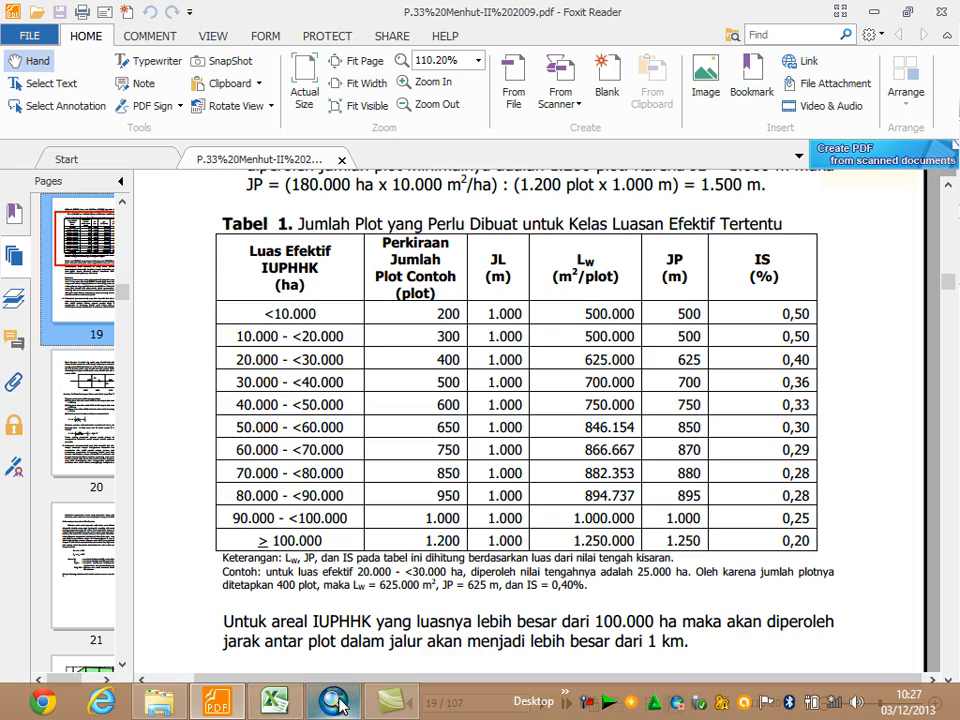
{"action": "left_click", "coordinate": [275, 703]}
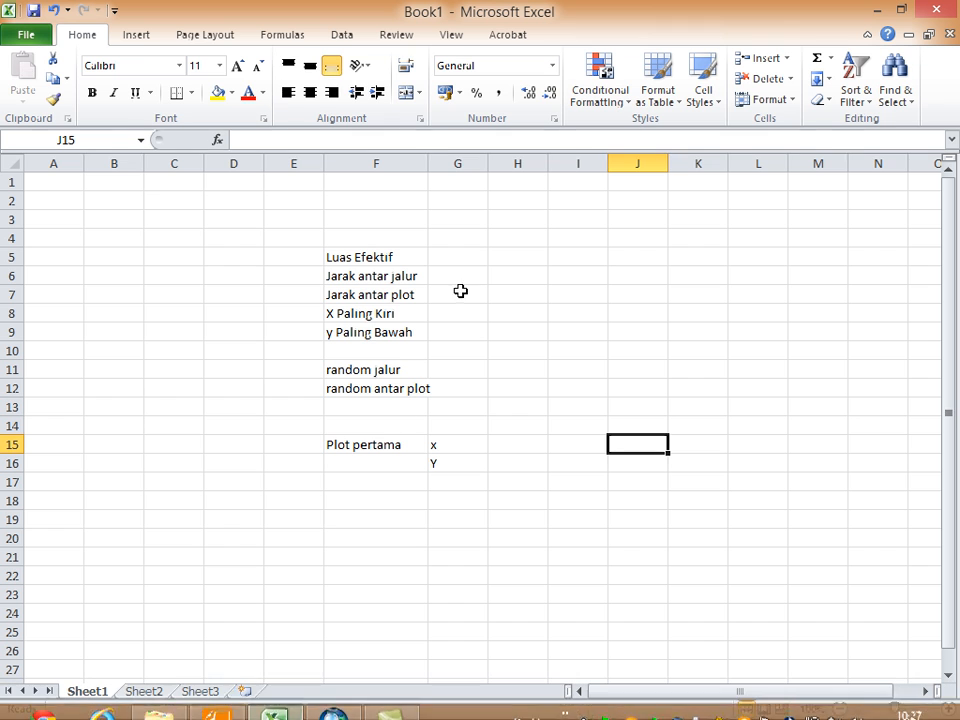
{"action": "left_click", "coordinate": [471, 258]}
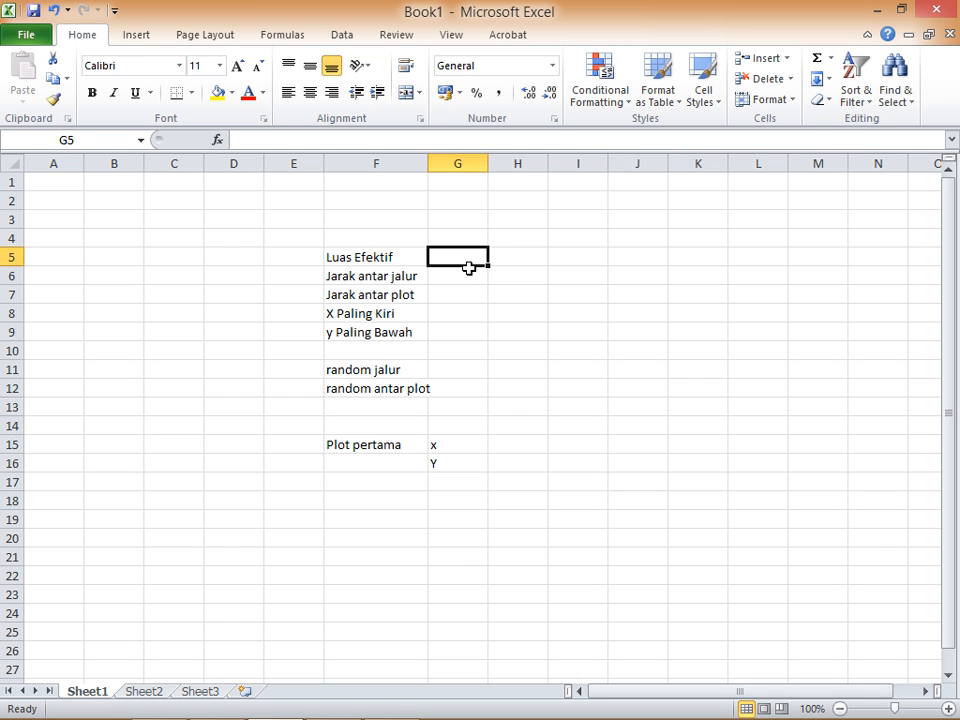
{"action": "type", "text": "50000"}
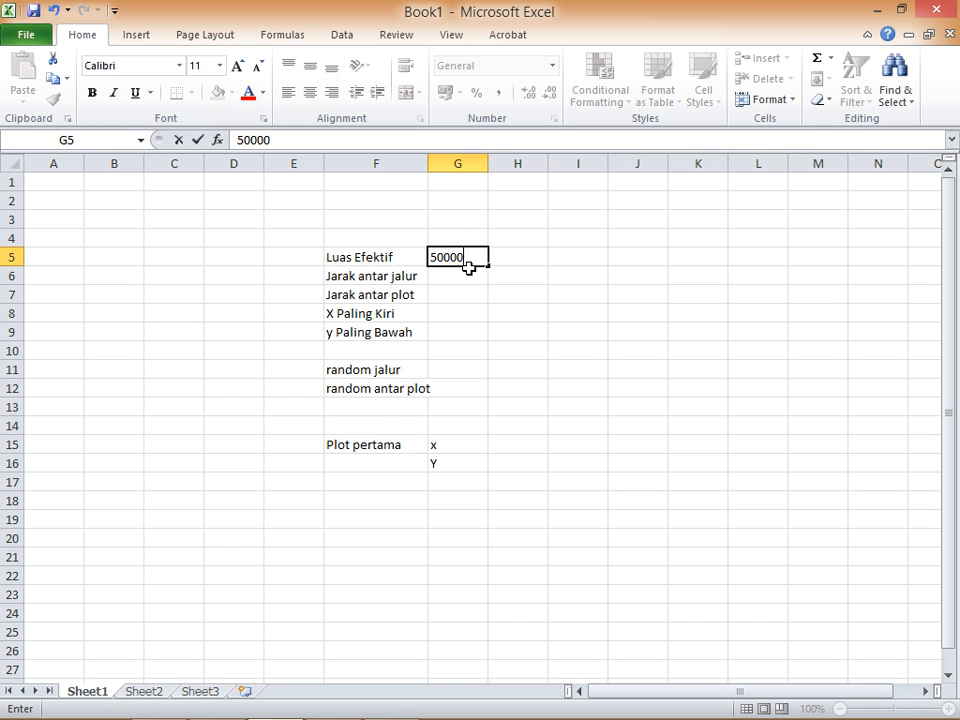
{"action": "key", "text": "Return"}
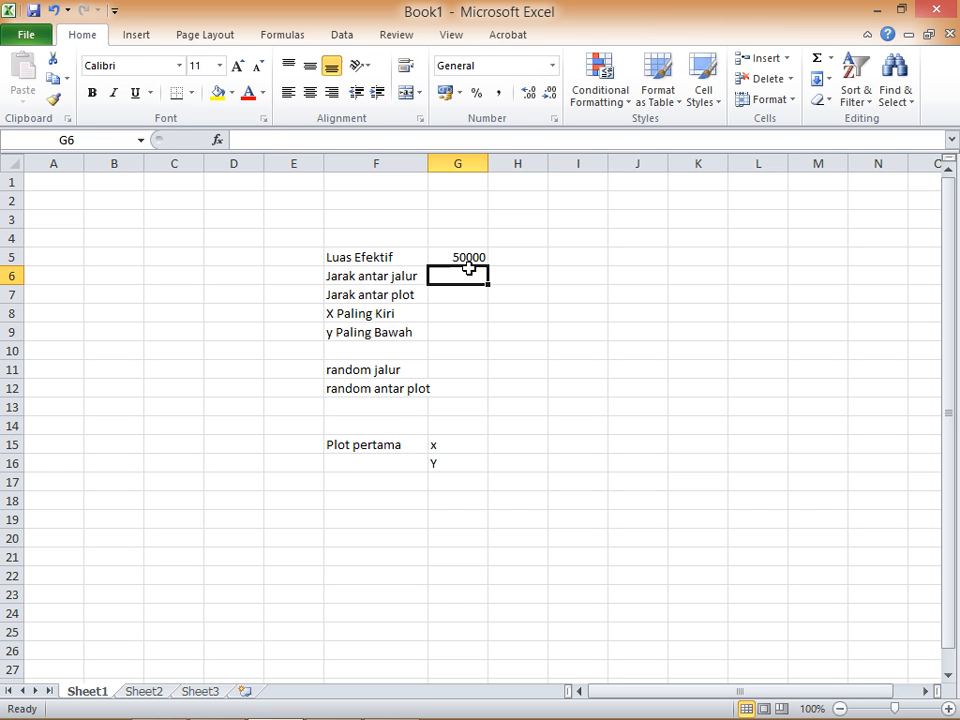
{"action": "type", "text": "1000"}
{"action": "key", "text": "Return"}
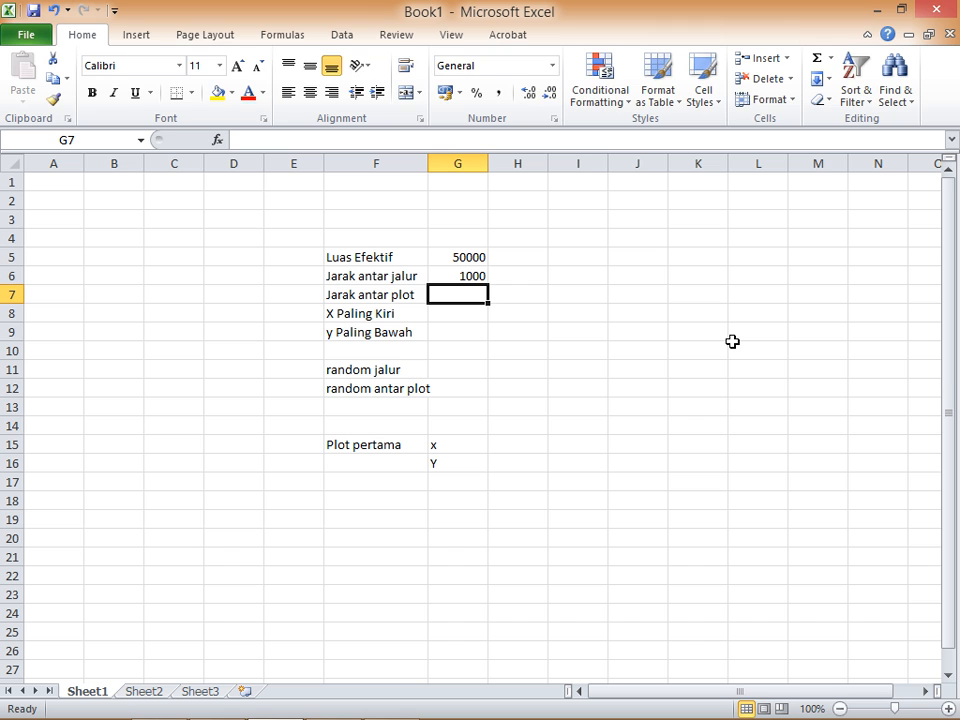
Calculate Jarak antar plot in G7 with the formula =(G5*10000)/(650*1000).
{"action": "type", "text": "="}
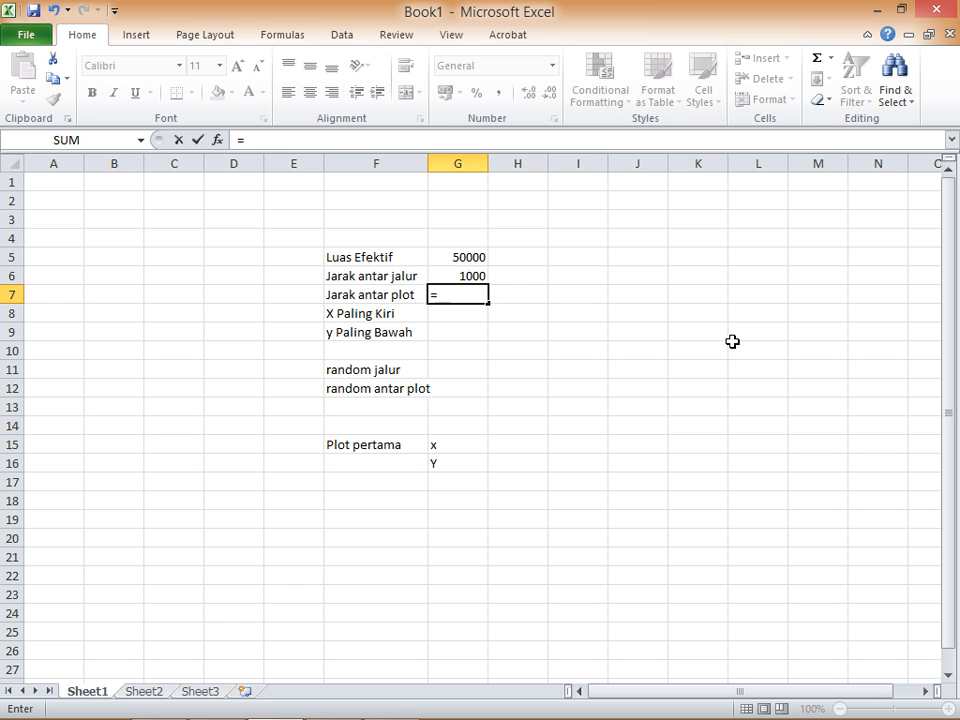
{"action": "type", "text": "("}
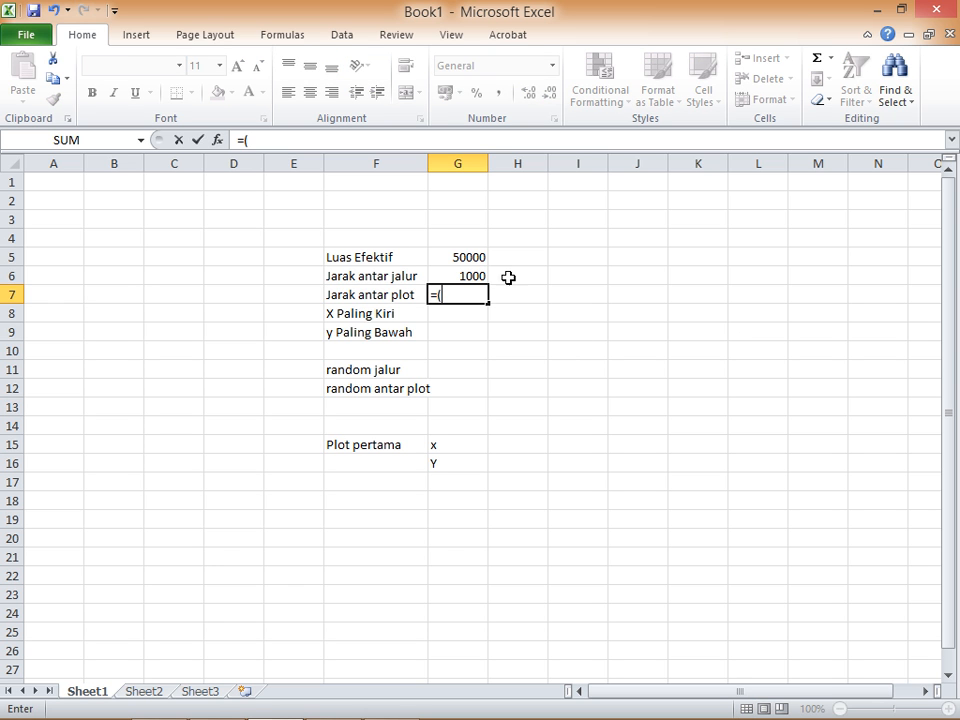
{"action": "left_click", "coordinate": [462, 257]}
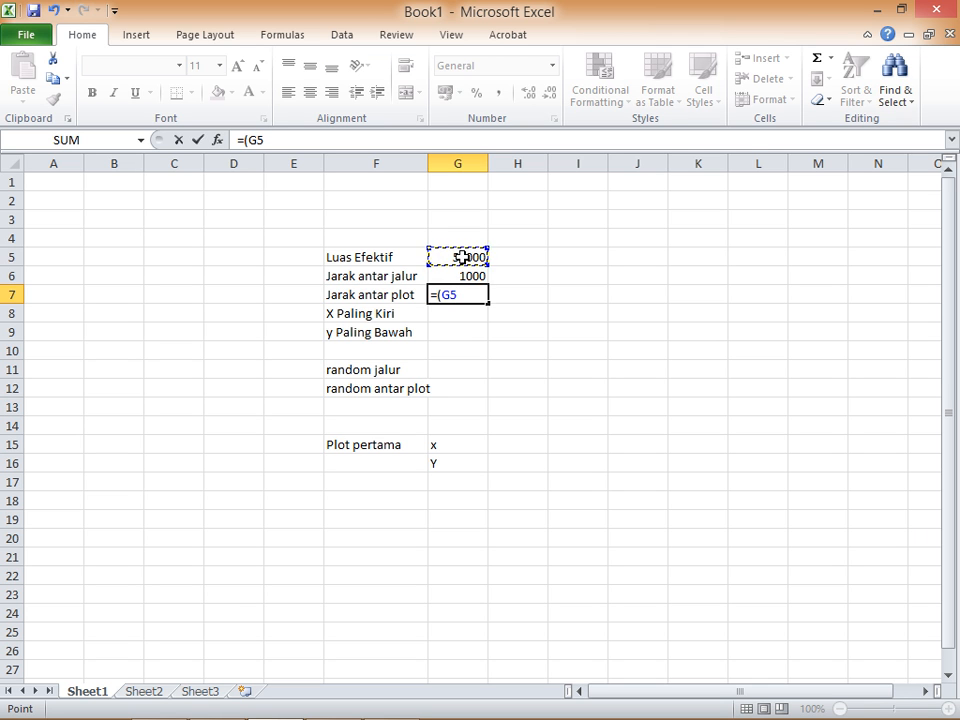
{"action": "type", "text": "*10000"}
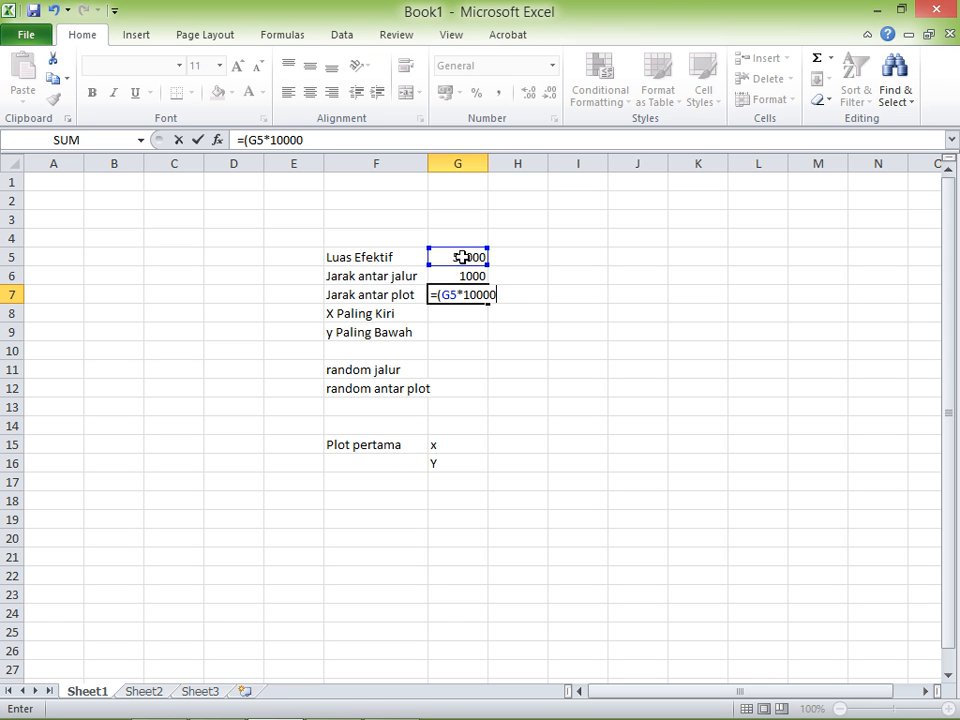
{"action": "type", "text": ")/(650"}
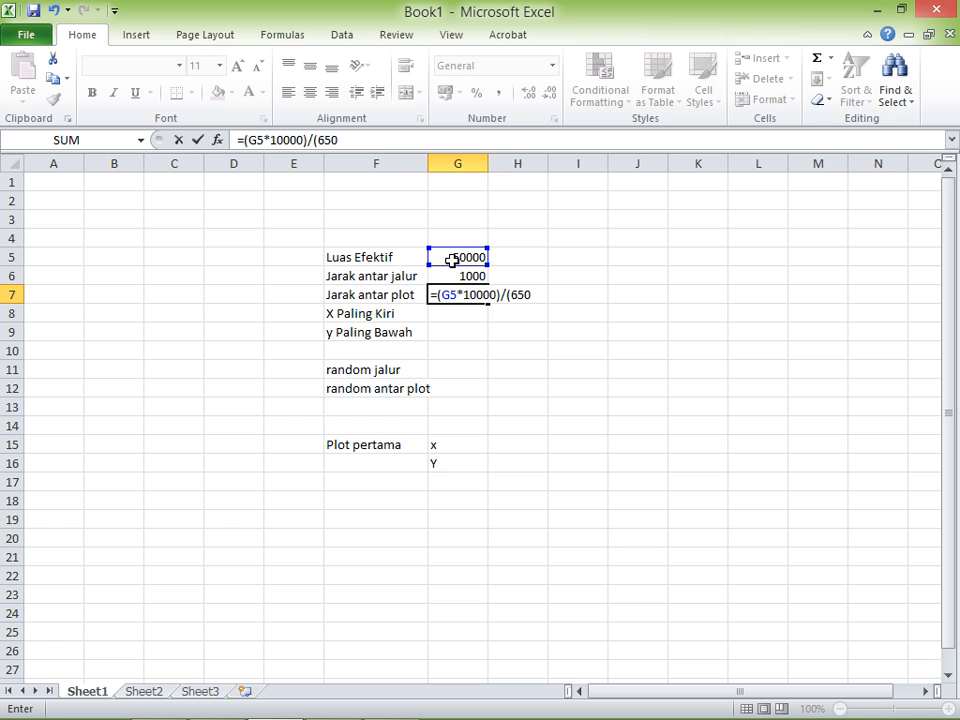
{"action": "type", "text": "*1000)"}
{"action": "key", "text": "Return"}
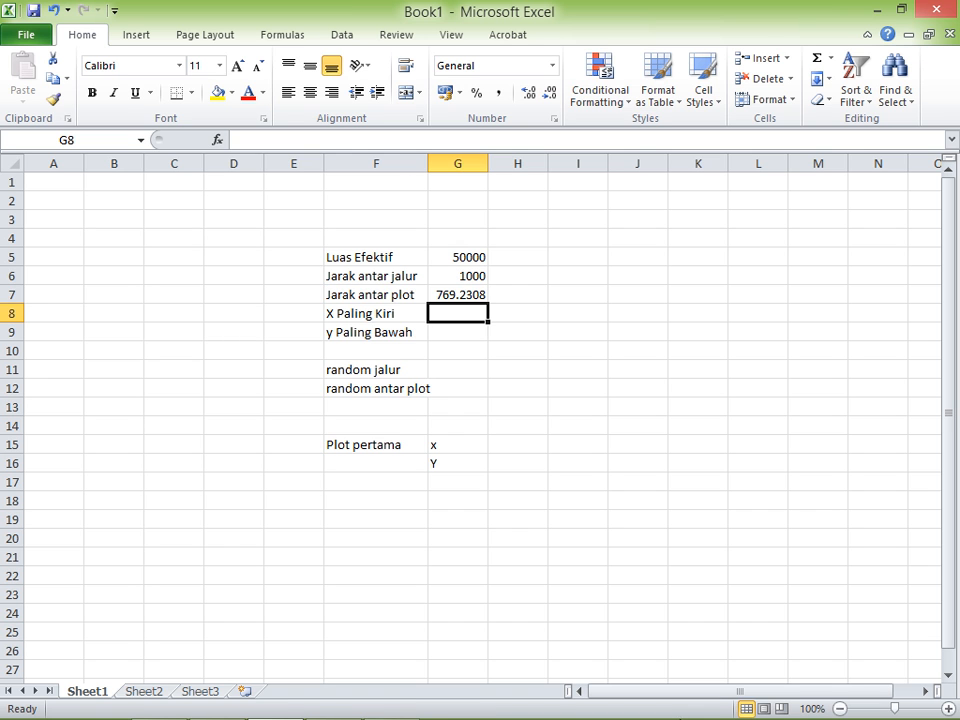
Switch to ArcMap, close the attribute table and open the Adimitra layer's properties.
{"action": "left_click", "coordinate": [337, 705]}
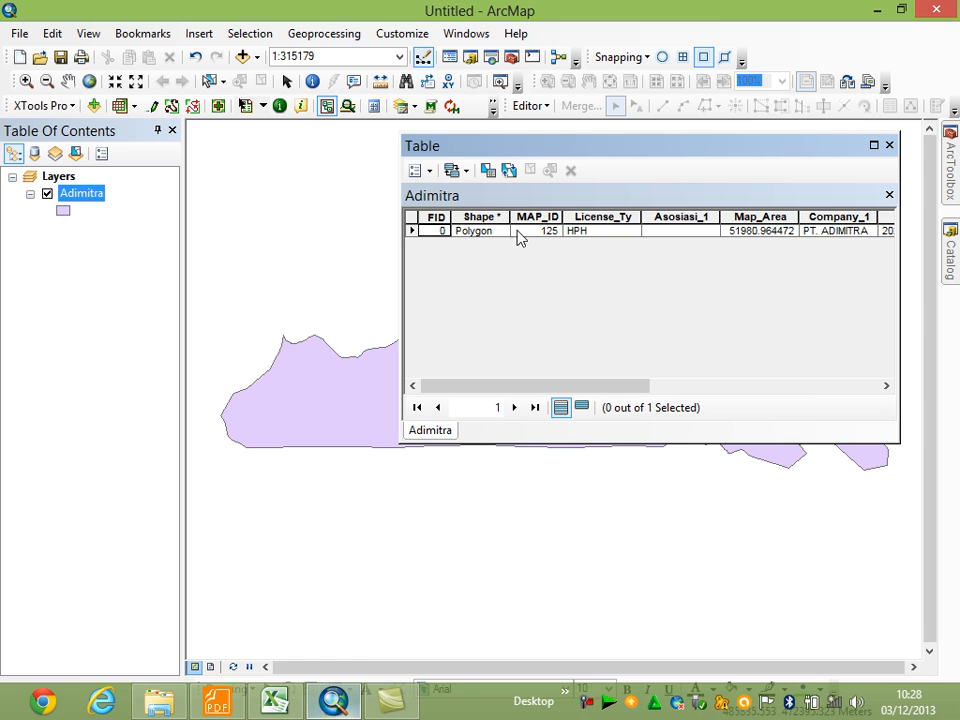
{"action": "left_click", "coordinate": [889, 143]}
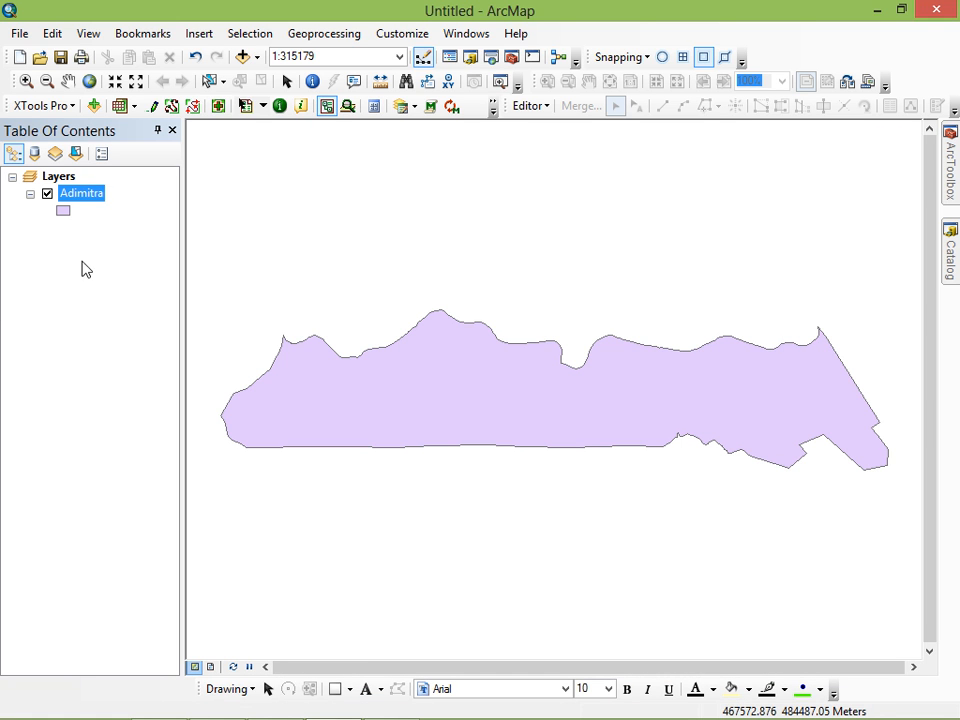
{"action": "right_click", "coordinate": [90, 199]}
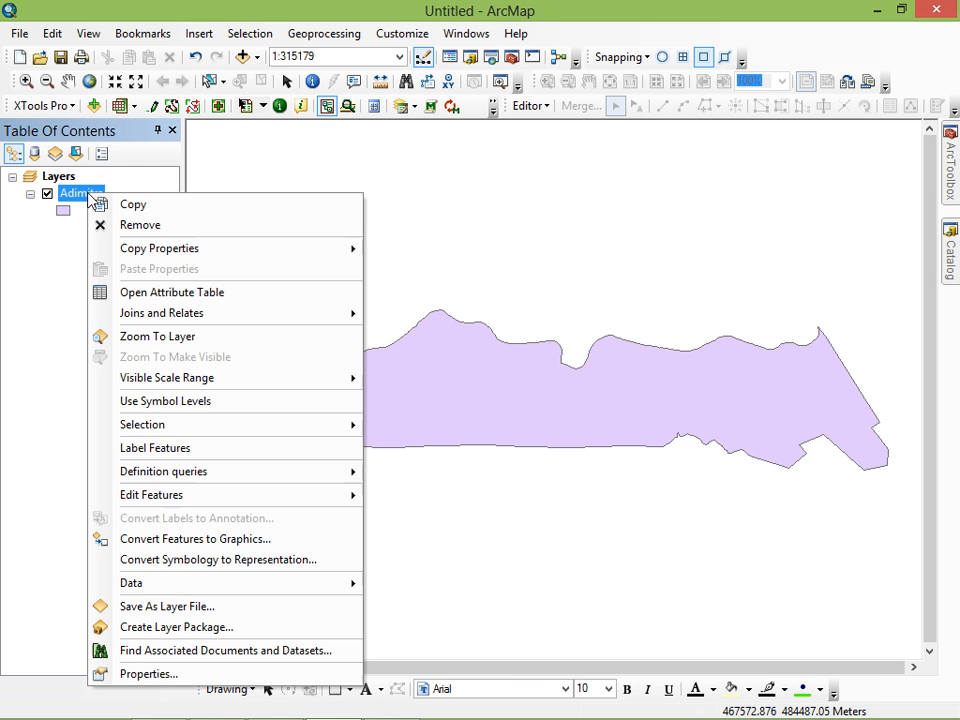
{"action": "left_click", "coordinate": [152, 674]}
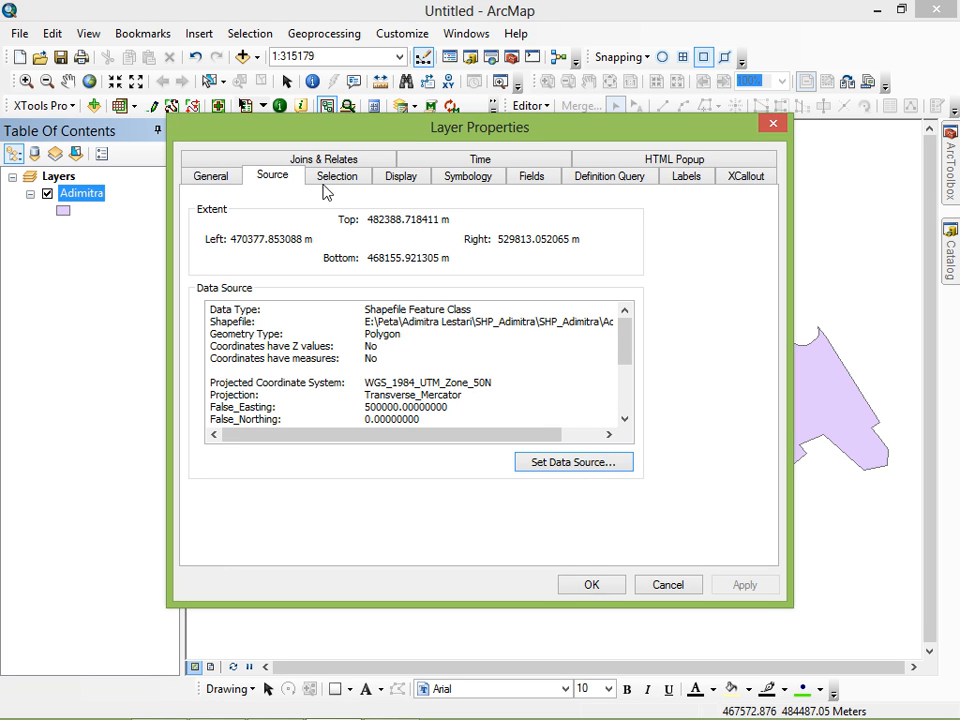
Copy the whole-number part of the layer's left extent, 470377, into Excel cell G8 for X Paling Kiri.
{"action": "left_click_drag", "start_coordinate": [231, 242], "coordinate": [264, 243]}
{"action": "right_click", "coordinate": [264, 243]}
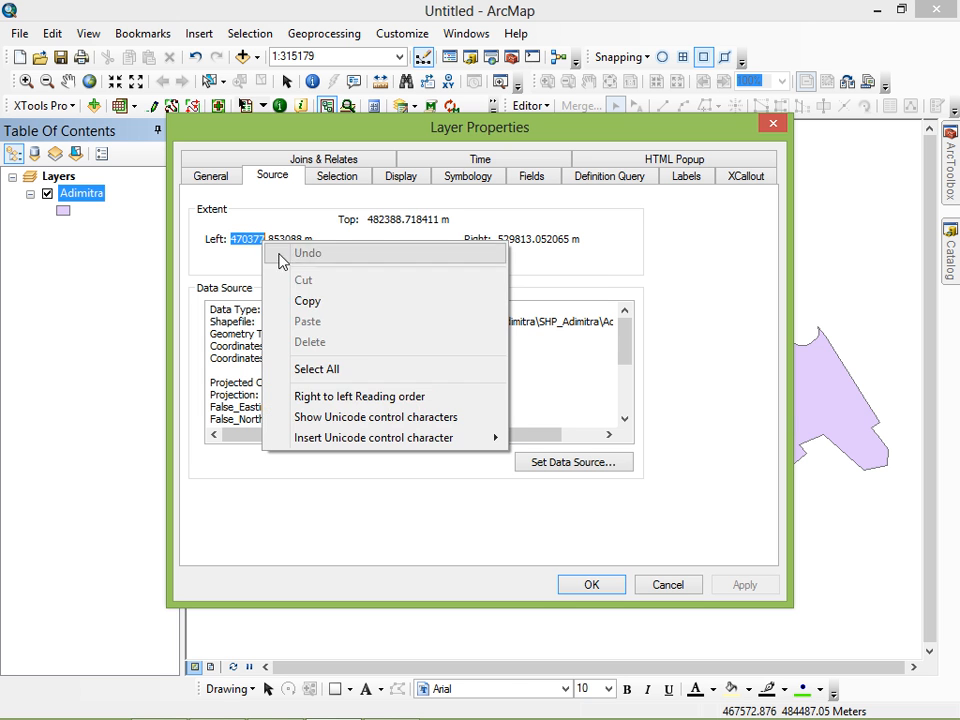
{"action": "left_click", "coordinate": [315, 304]}
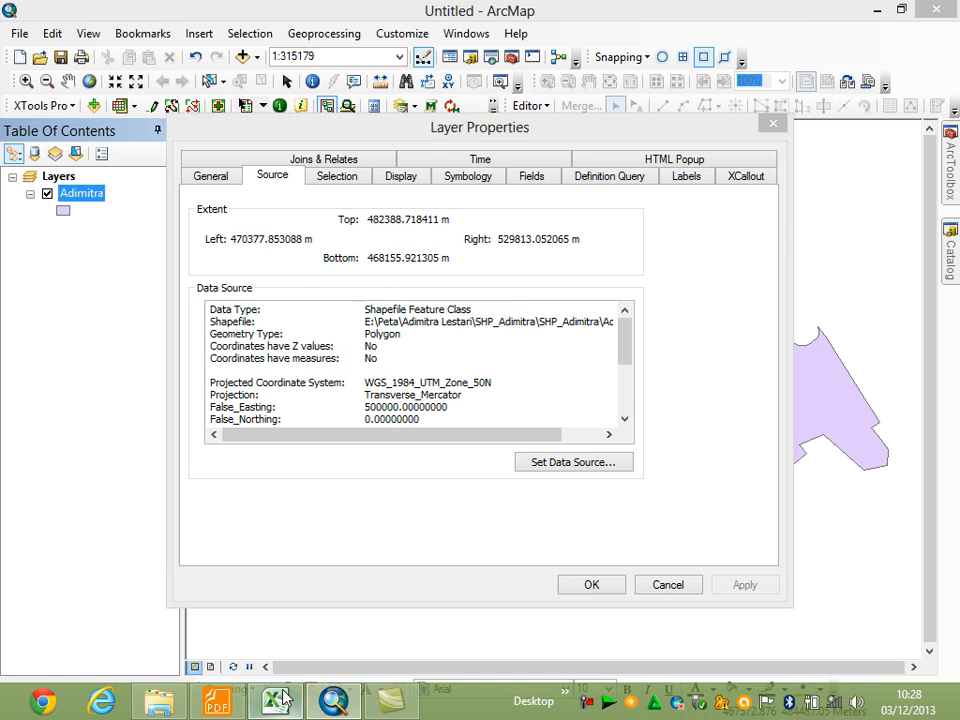
{"action": "left_click", "coordinate": [278, 703]}
{"action": "right_click", "coordinate": [461, 318]}
{"action": "left_click", "coordinate": [499, 391]}
Copy the whole-number part of the layer's bottom extent, 468155, from ArcMap into Excel cell G9 for y Paling Bawah.
{"action": "mouse_move", "coordinate": [303, 708]}
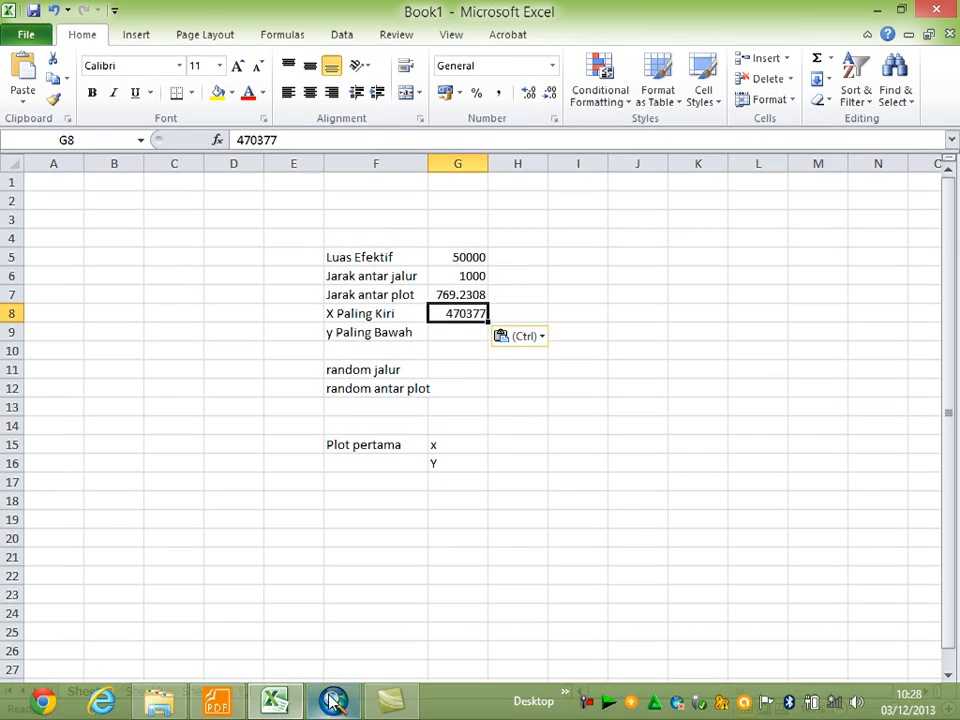
{"action": "left_click", "coordinate": [334, 708]}
{"action": "left_click_drag", "start_coordinate": [367, 258], "coordinate": [400, 265]}
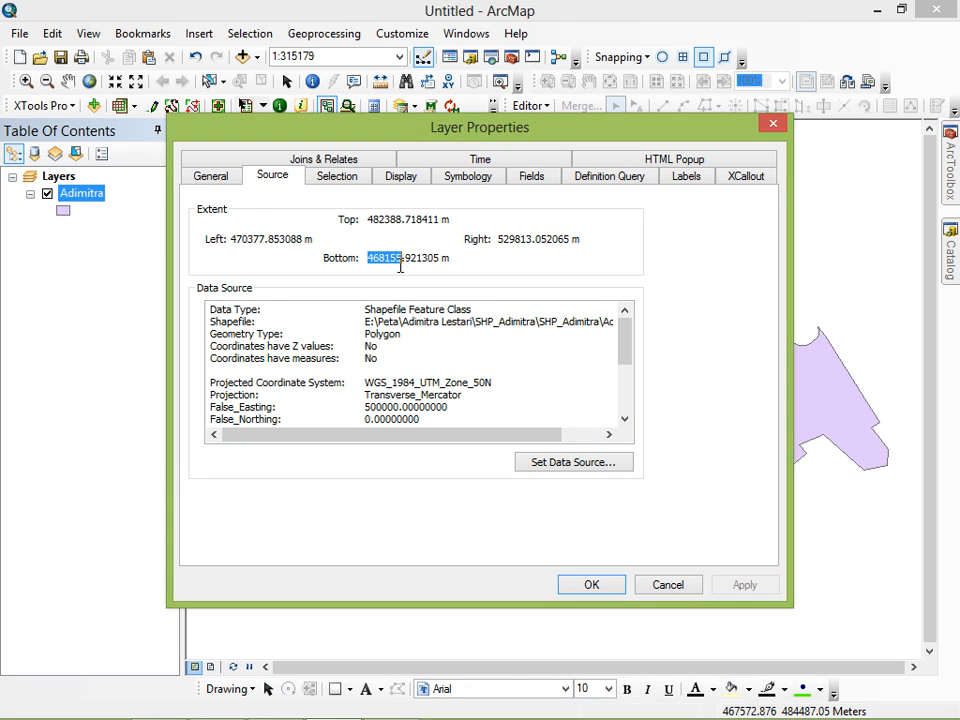
{"action": "right_click", "coordinate": [400, 265]}
{"action": "left_click", "coordinate": [441, 324]}
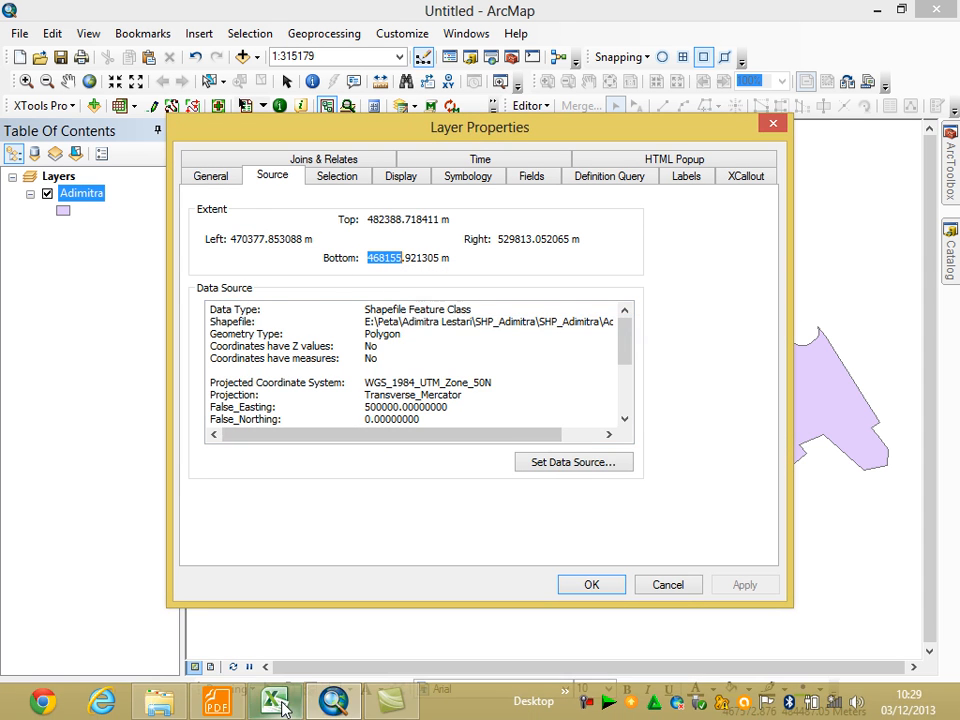
{"action": "left_click", "coordinate": [278, 704]}
{"action": "left_click", "coordinate": [448, 331]}
{"action": "right_click", "coordinate": [449, 332]}
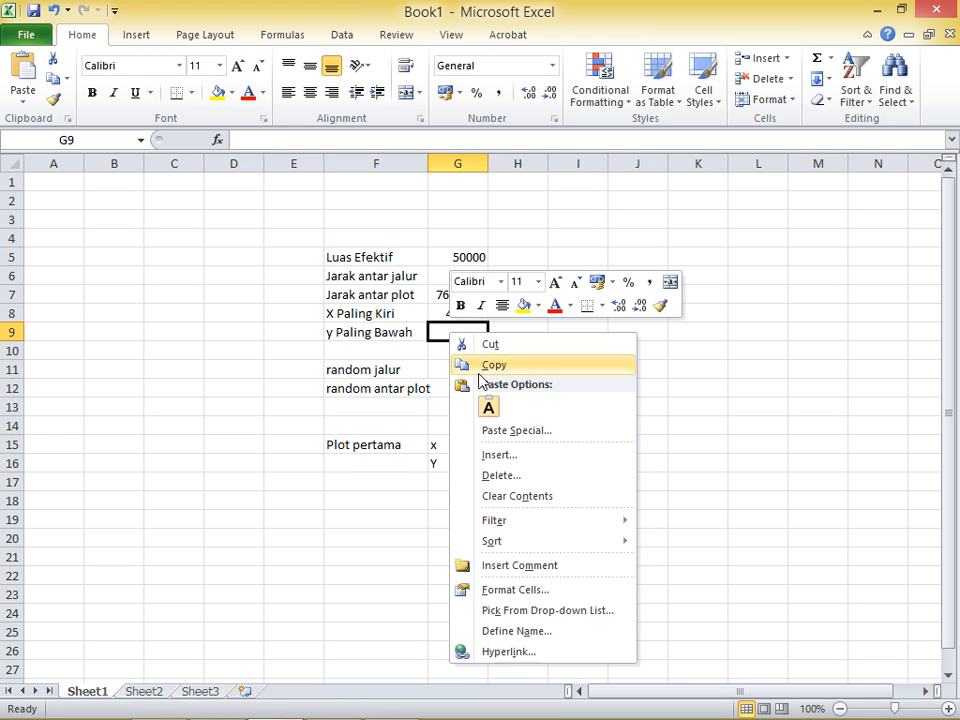
{"action": "left_click", "coordinate": [489, 408]}
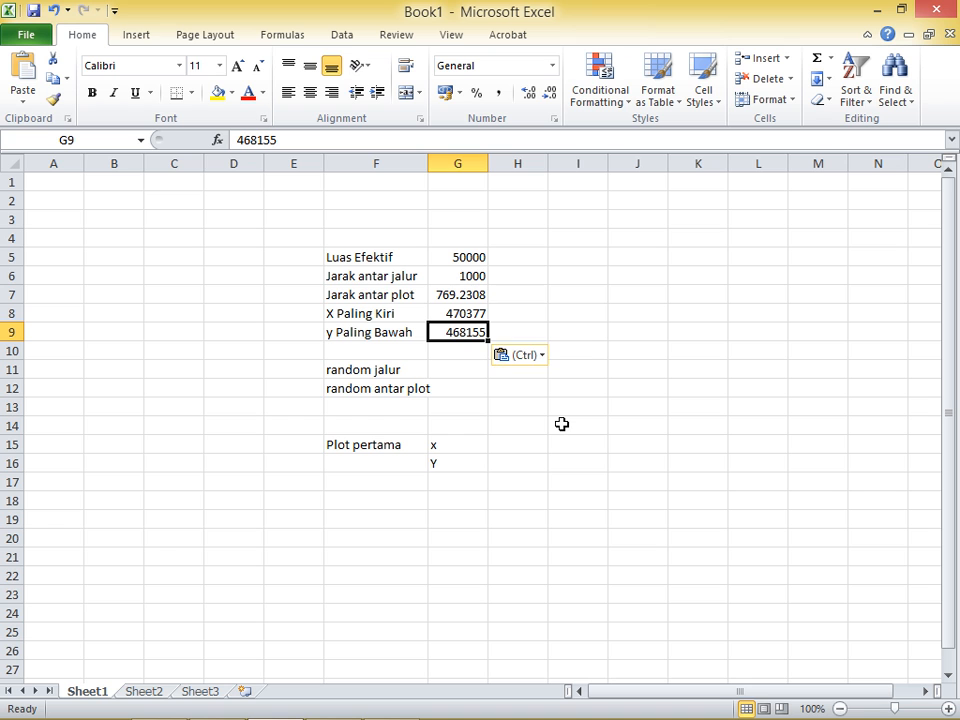
{"action": "key", "text": "Escape"}
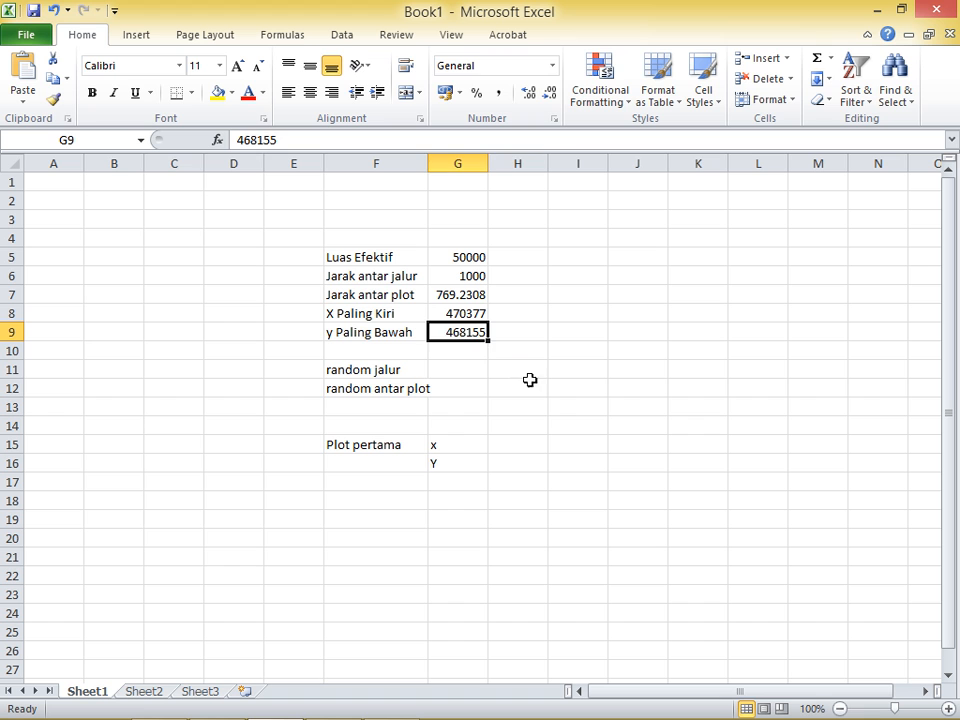
Generate a random line offset in H11 of the random jalur row with the formula =rand()*1000.
{"action": "left_click", "coordinate": [520, 375]}
{"action": "type", "text": "="}
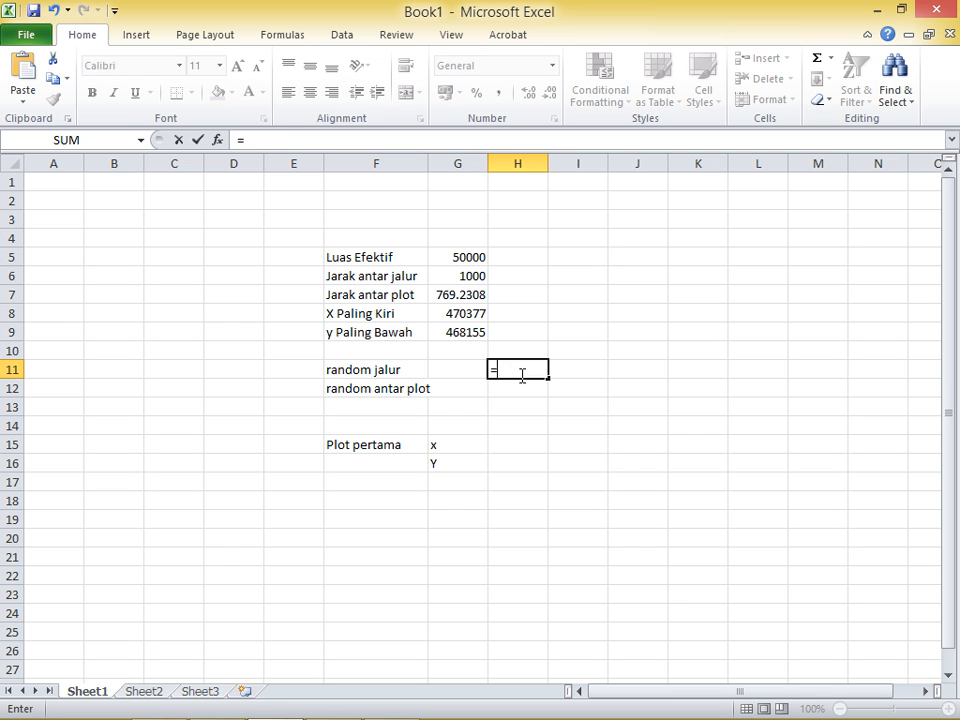
{"action": "type", "text": "rand("}
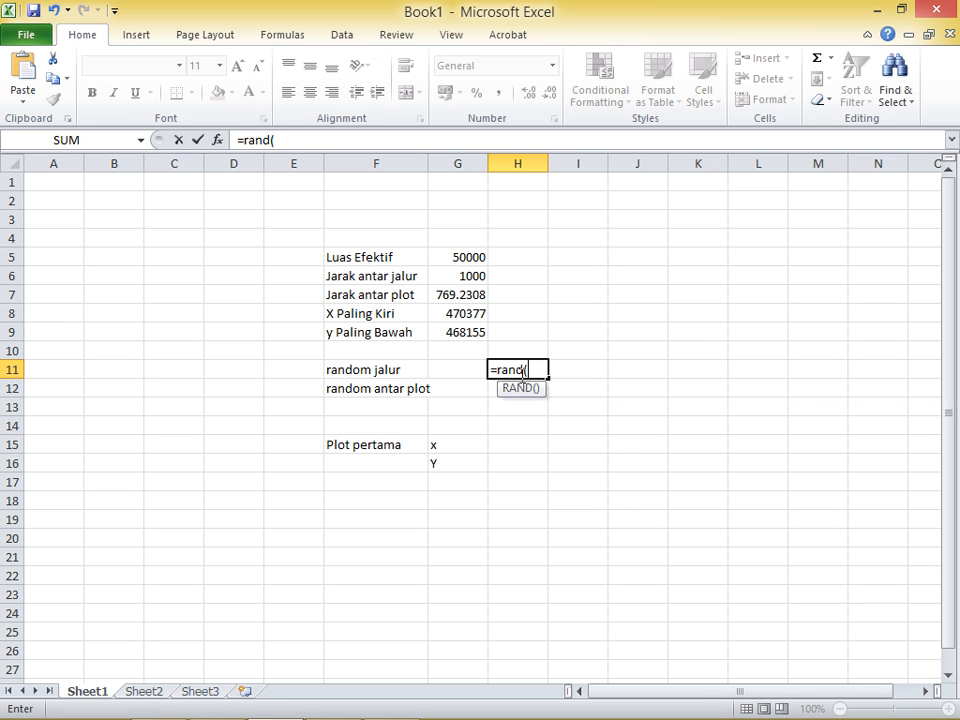
{"action": "type", "text": ")*1000"}
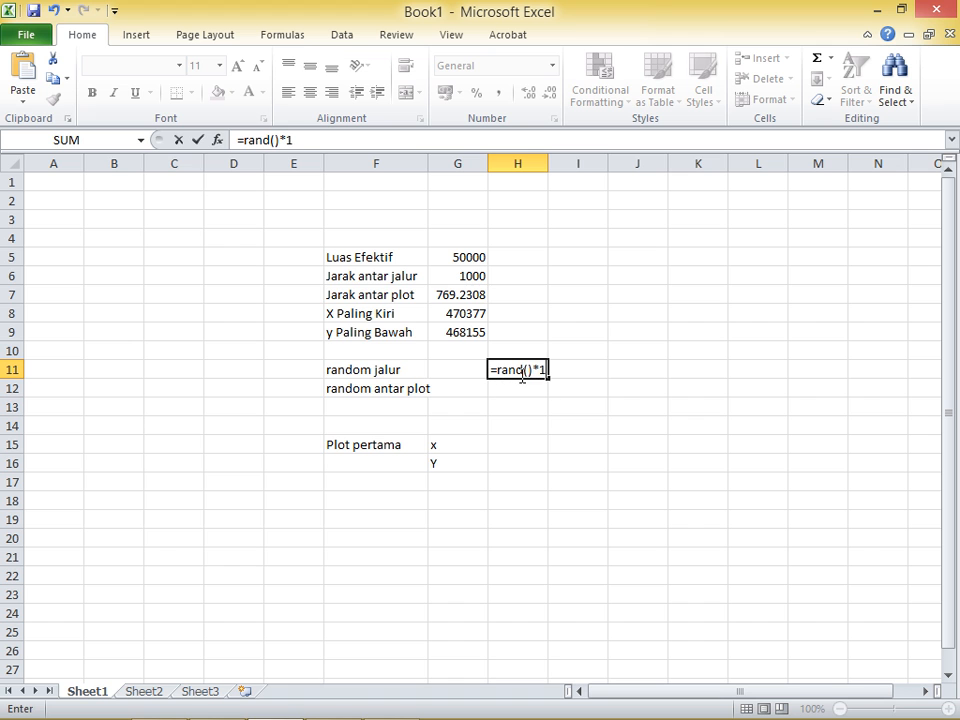
{"action": "key", "text": "Return"}
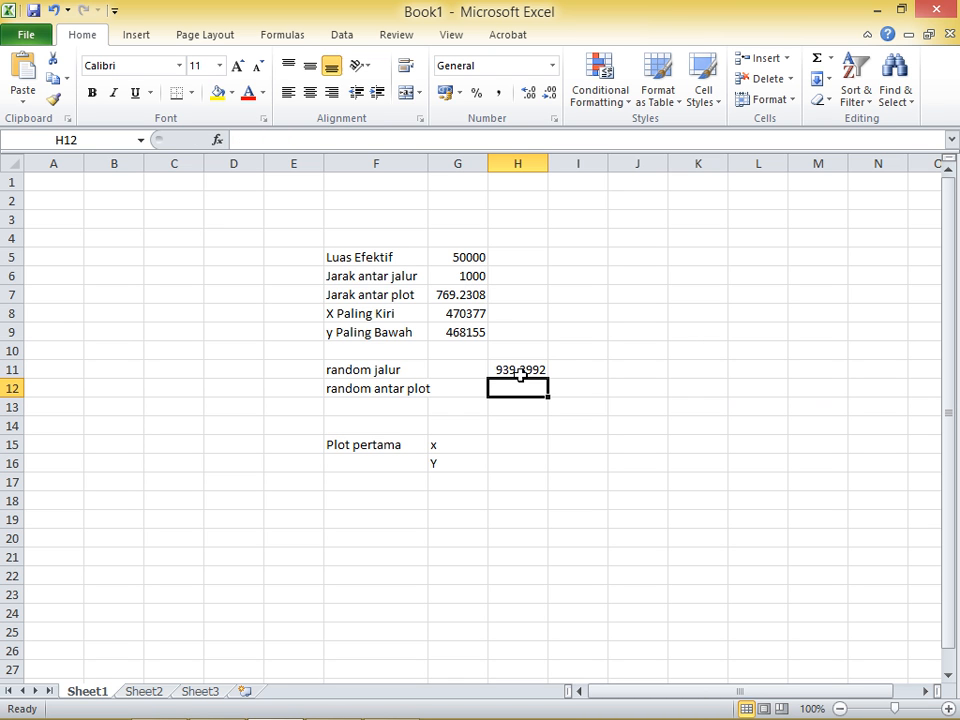
Enter 939 as the fixed random jalur value in G11 and clear the random formula from H11.
{"action": "left_click", "coordinate": [456, 369]}
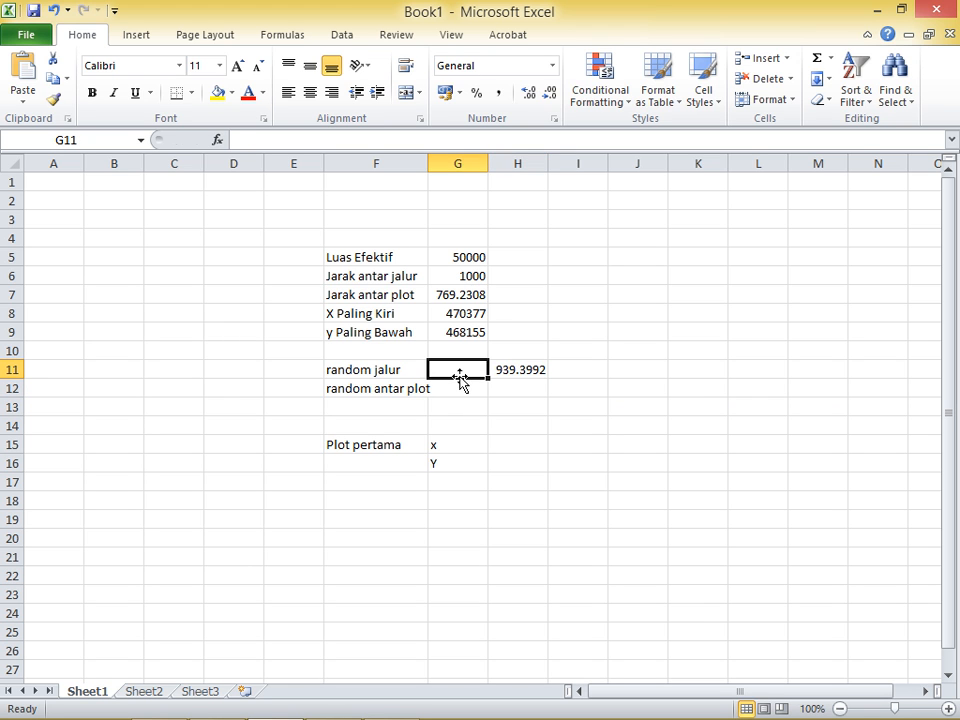
{"action": "type", "text": "3"}
{"action": "key", "text": "BackSpace"}
{"action": "type", "text": "939"}
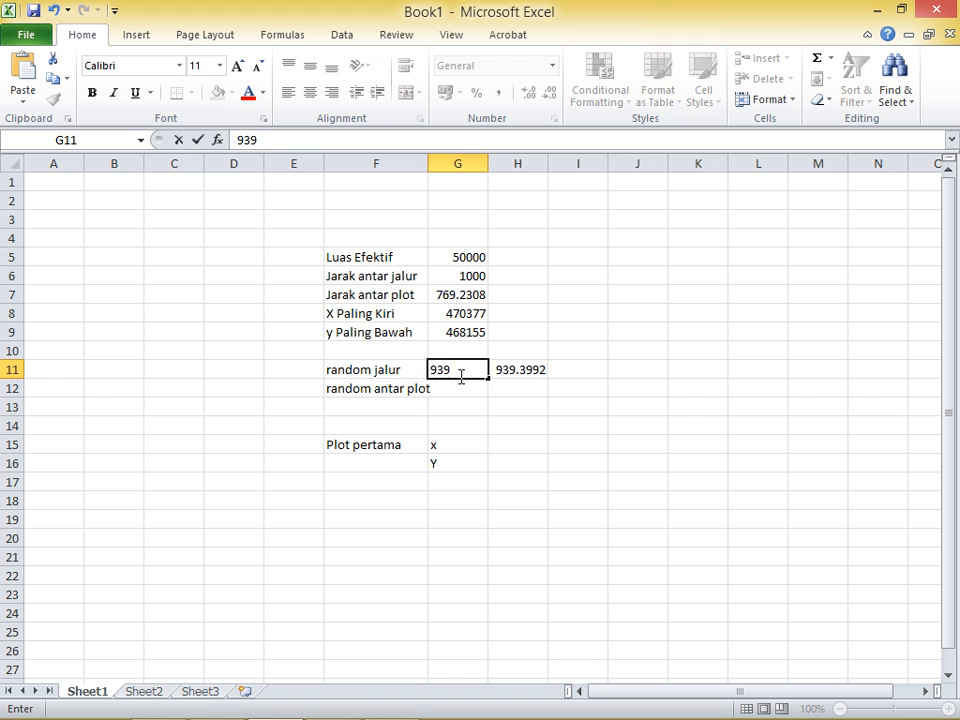
{"action": "key", "text": "Return"}
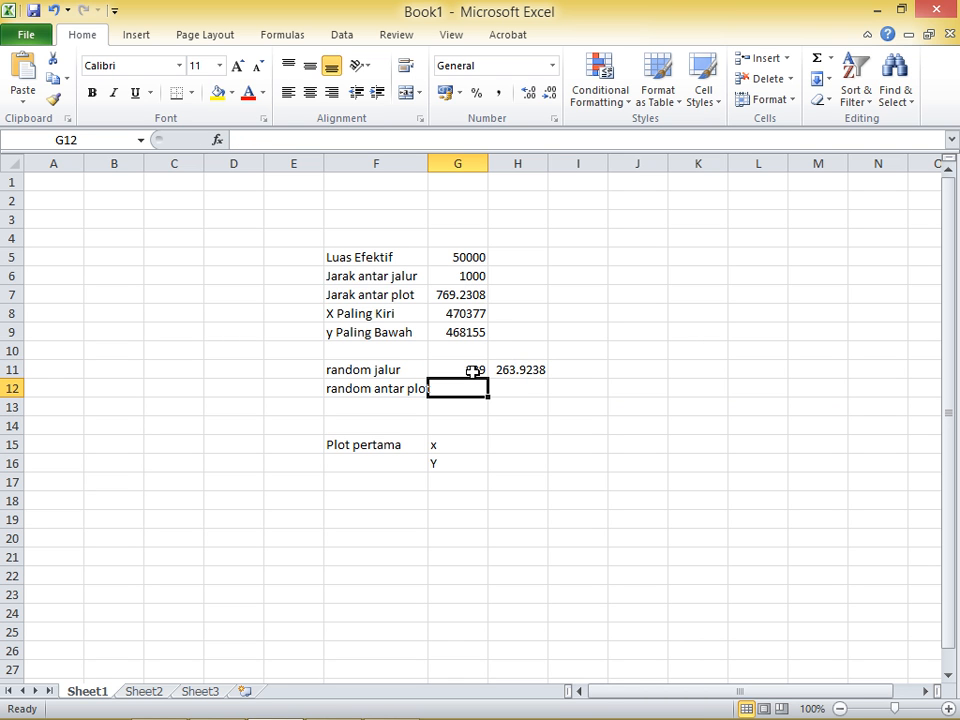
{"action": "left_click", "coordinate": [512, 370]}
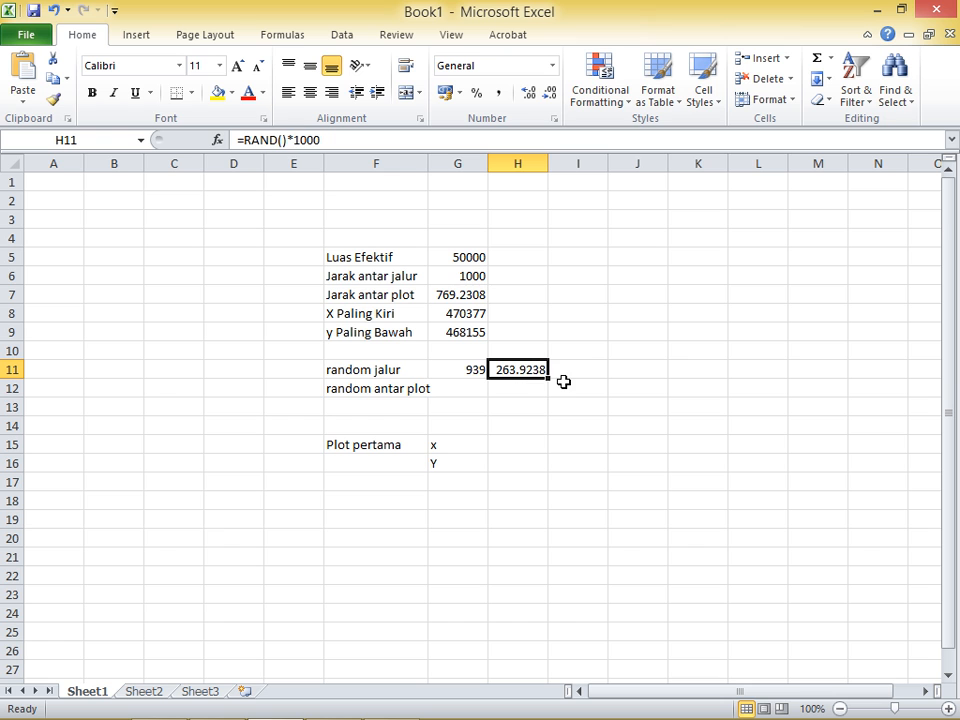
{"action": "key", "text": "Delete"}
Generate a random plot offset in H12 of the random antar plot row with the formula =rand()*769.
{"action": "left_click", "coordinate": [520, 393]}
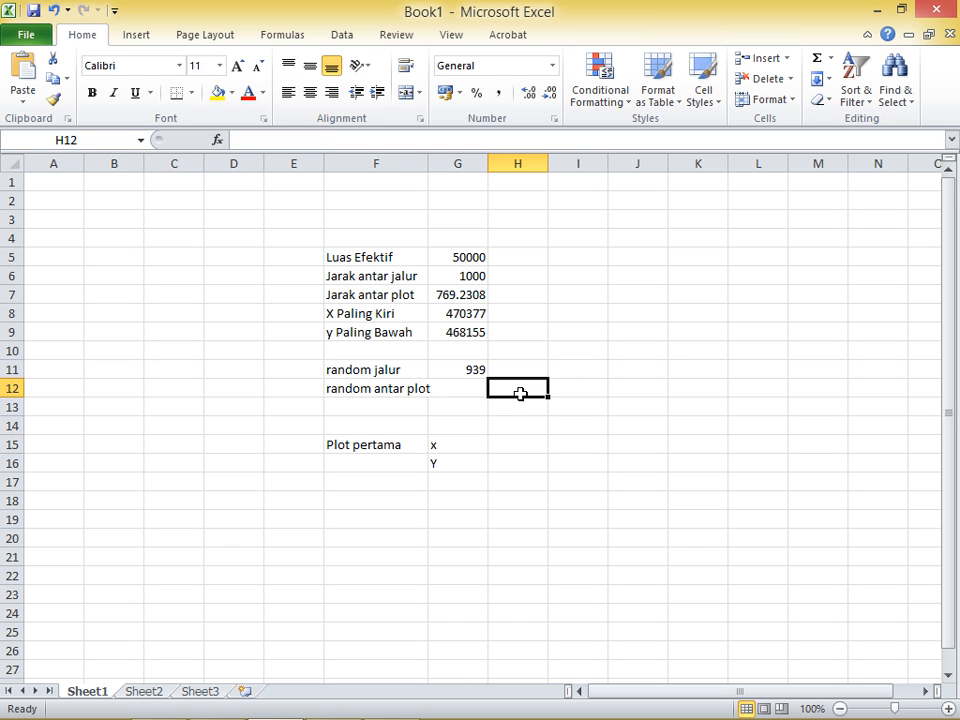
{"action": "type", "text": "="}
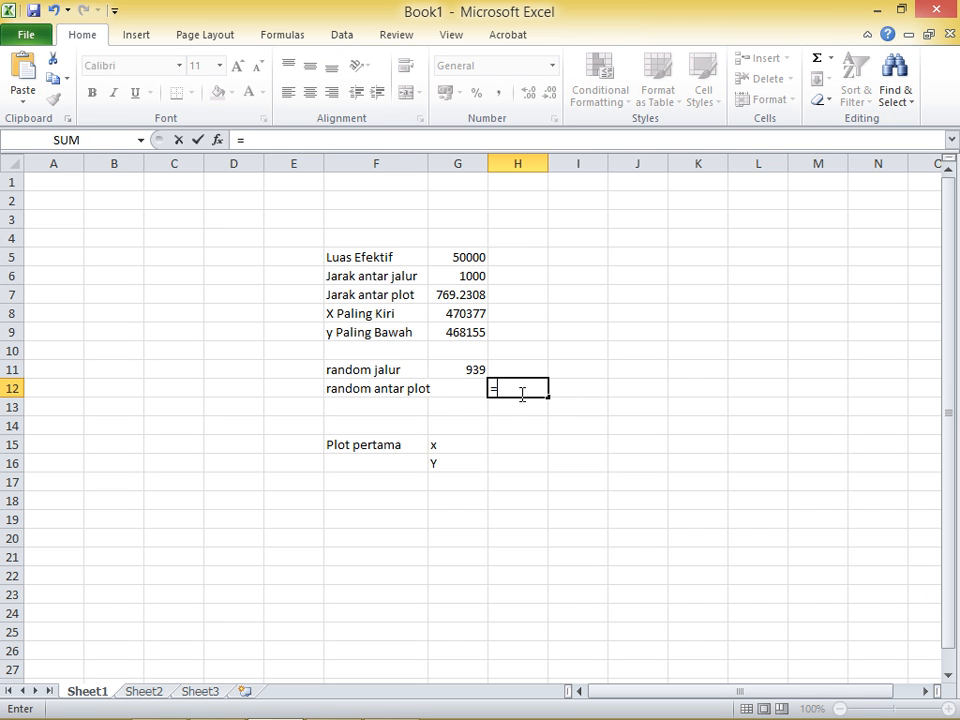
{"action": "type", "text": "rand"}
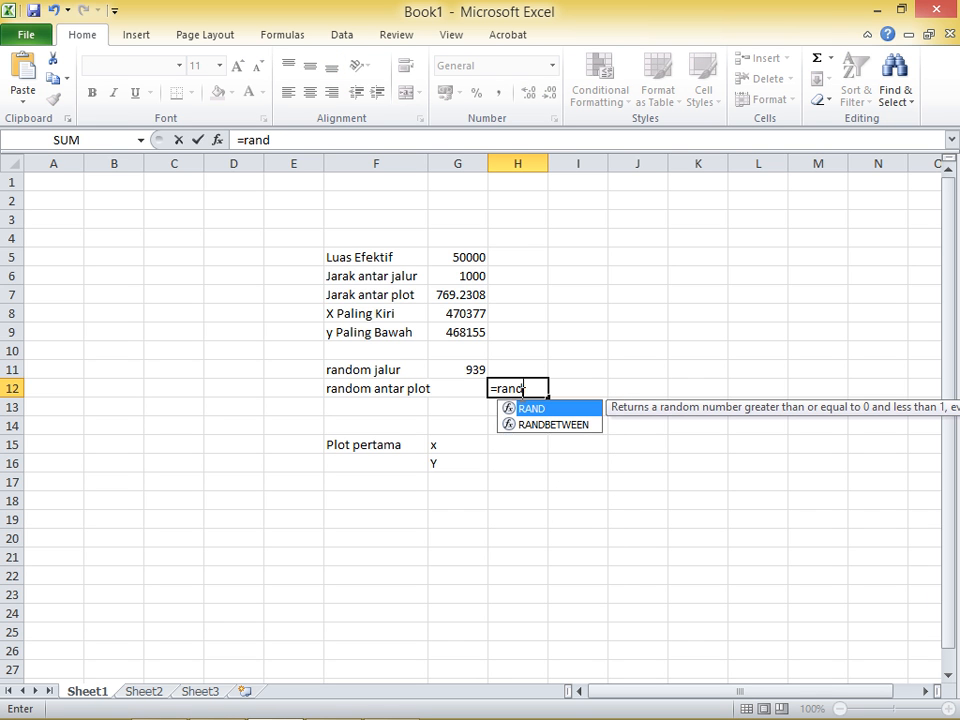
{"action": "type", "text": "()*"}
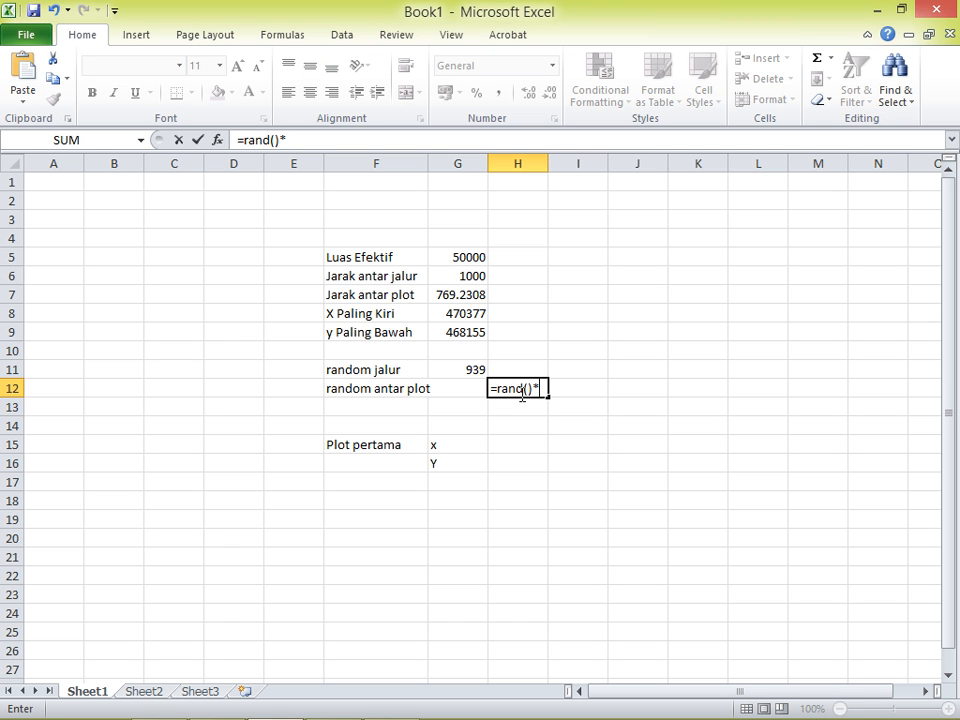
{"action": "type", "text": "769"}
{"action": "key", "text": "Return"}
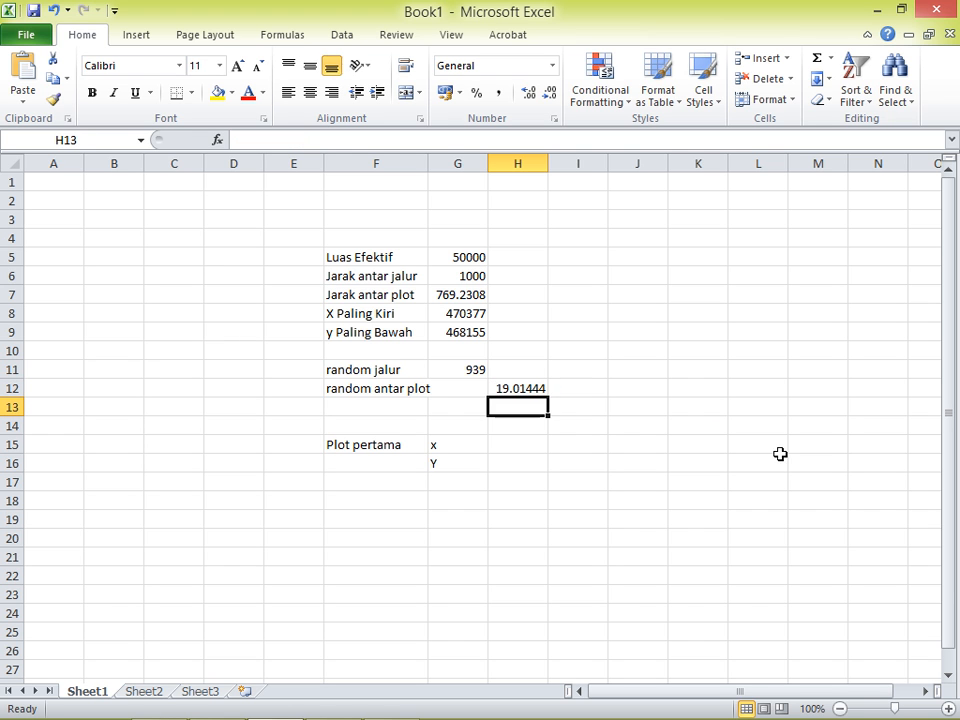
Enter 19 as the fixed random antar plot value in G12 and clear the random formula from H12.
{"action": "left_click", "coordinate": [476, 386]}
{"action": "type", "text": "19"}
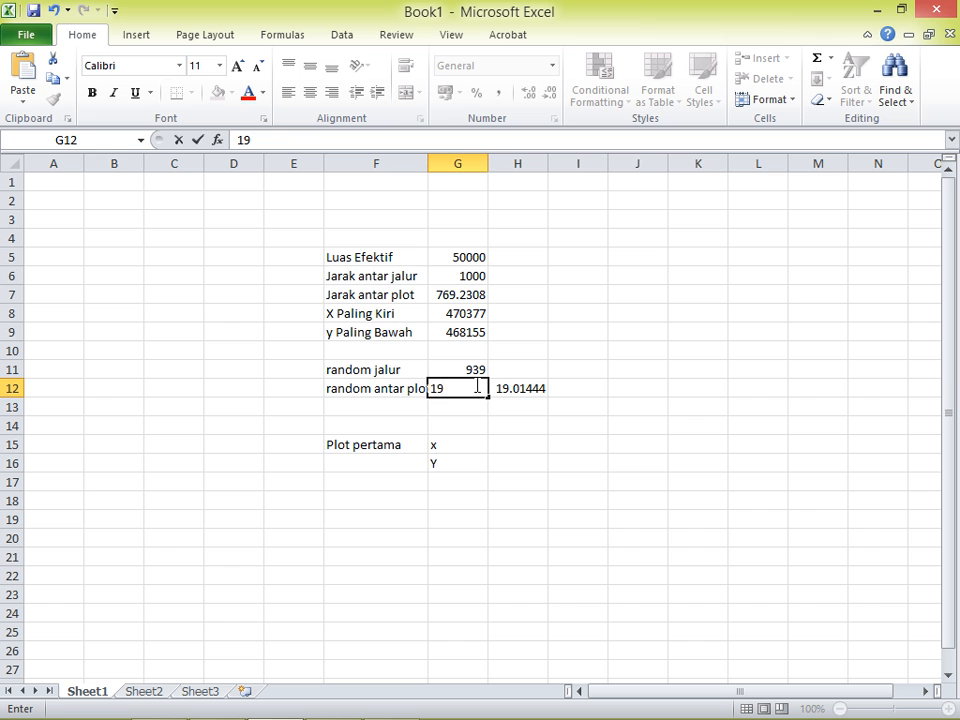
{"action": "key", "text": "Return"}
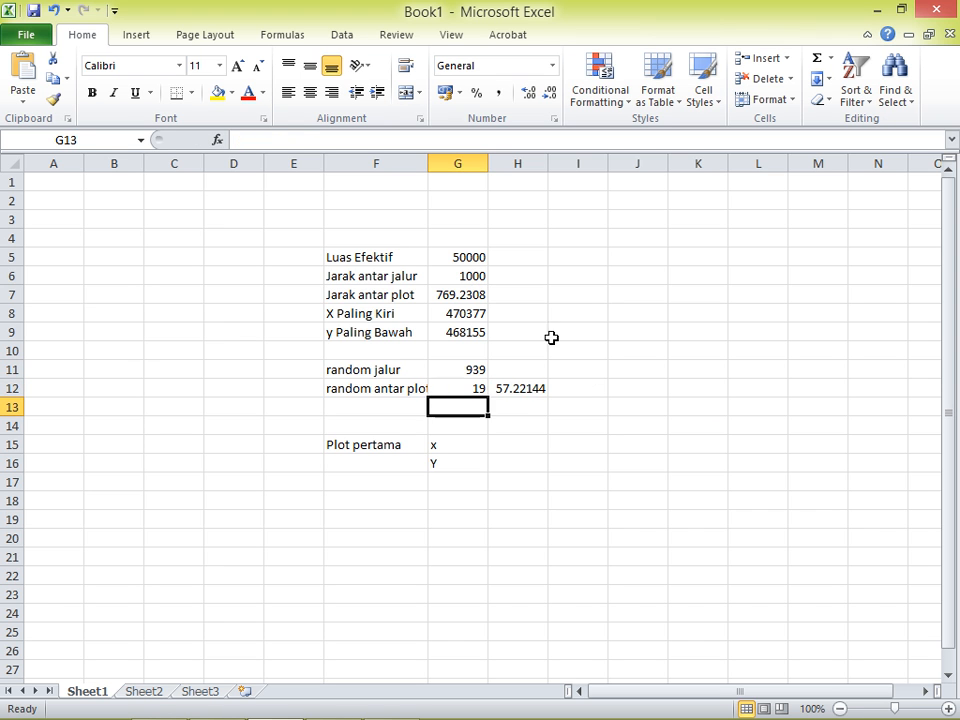
{"action": "left_click", "coordinate": [524, 391]}
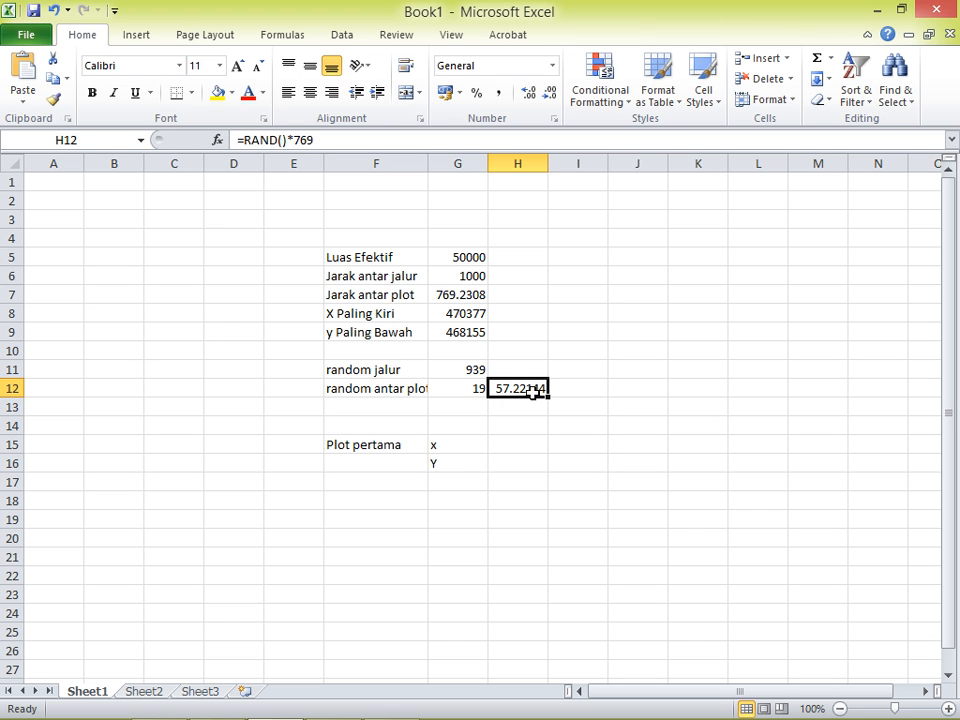
{"action": "key", "text": "Delete"}
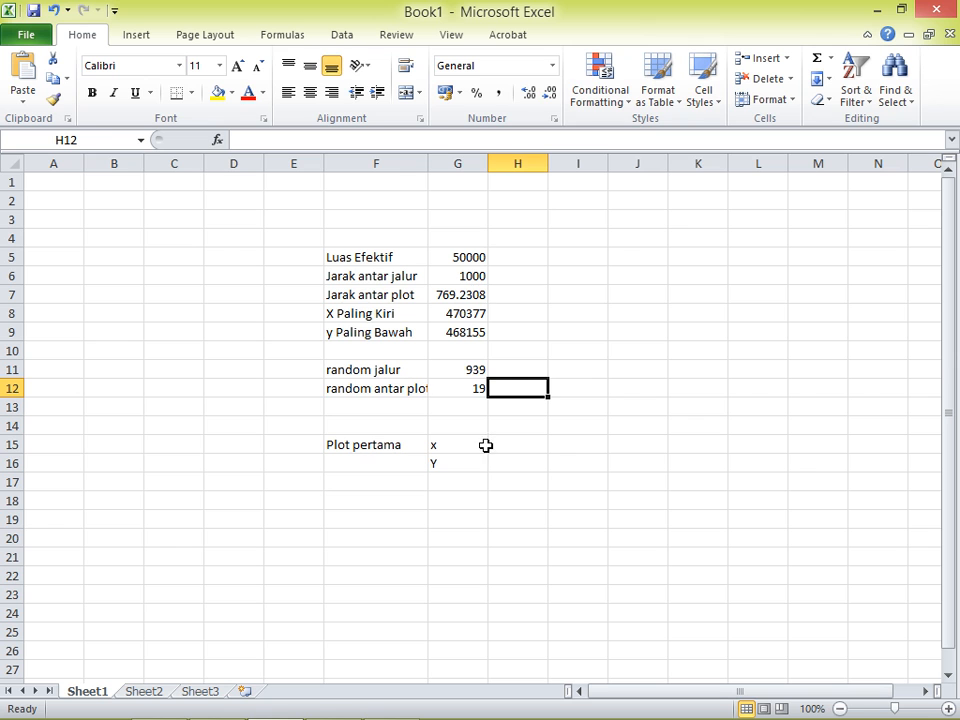
Calculate the first plot's x coordinate in H15 with the formula =G8+G11.
{"action": "left_click", "coordinate": [520, 446]}
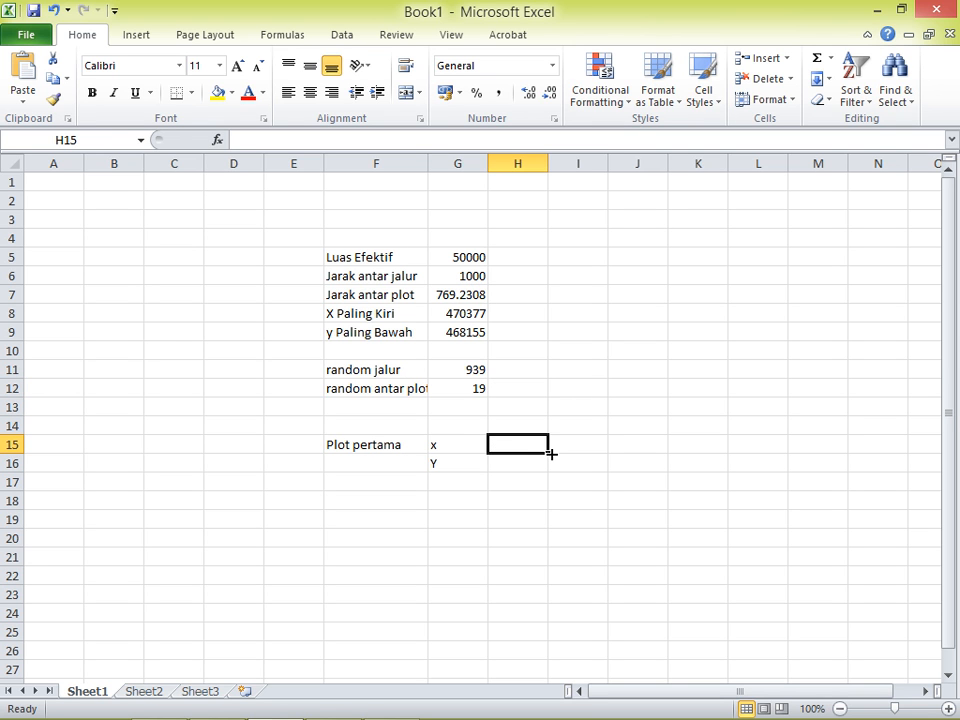
{"action": "type", "text": "="}
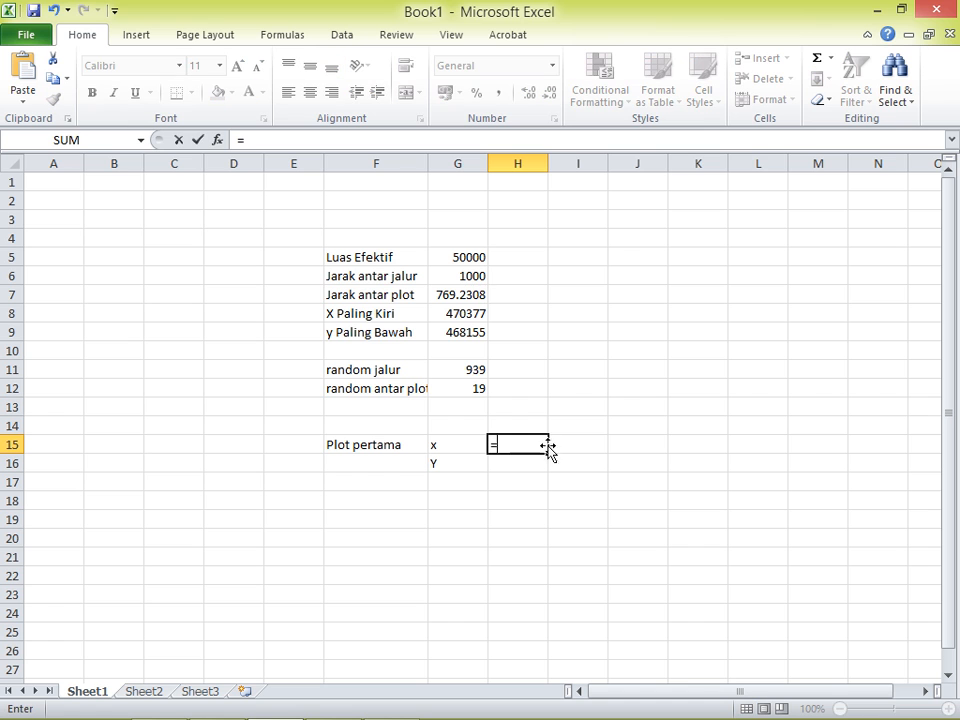
{"action": "left_click", "coordinate": [453, 315]}
{"action": "type", "text": "+"}
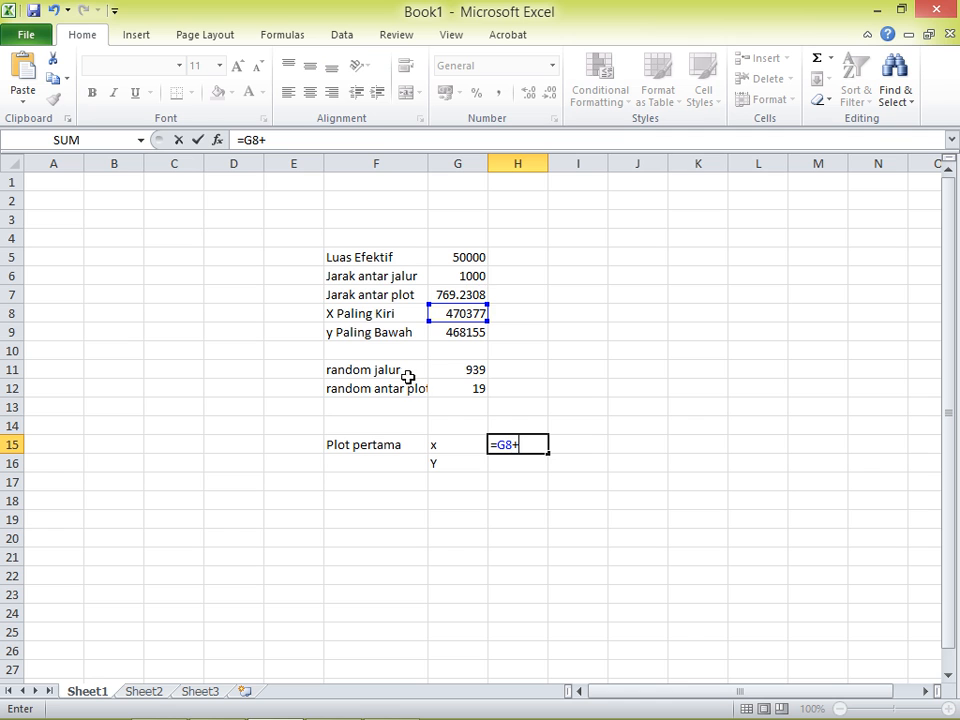
{"action": "left_click", "coordinate": [454, 372]}
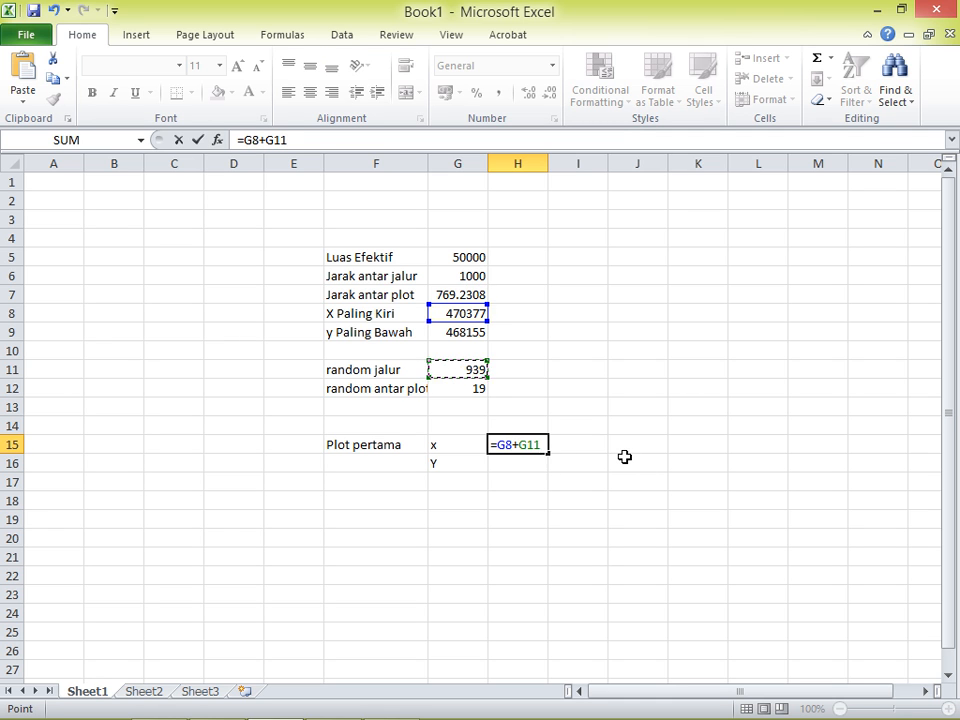
{"action": "key", "text": "Return"}
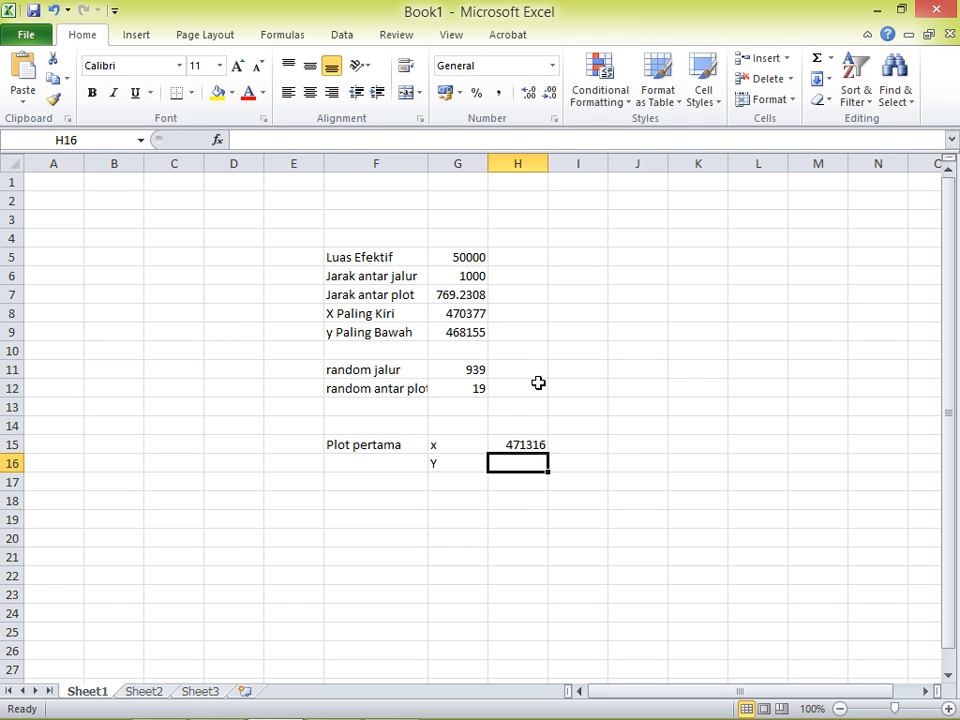
Calculate the first plot's Y coordinate in H16 with the formula =G9+G12.
{"action": "type", "text": "="}
{"action": "left_click", "coordinate": [464, 332]}
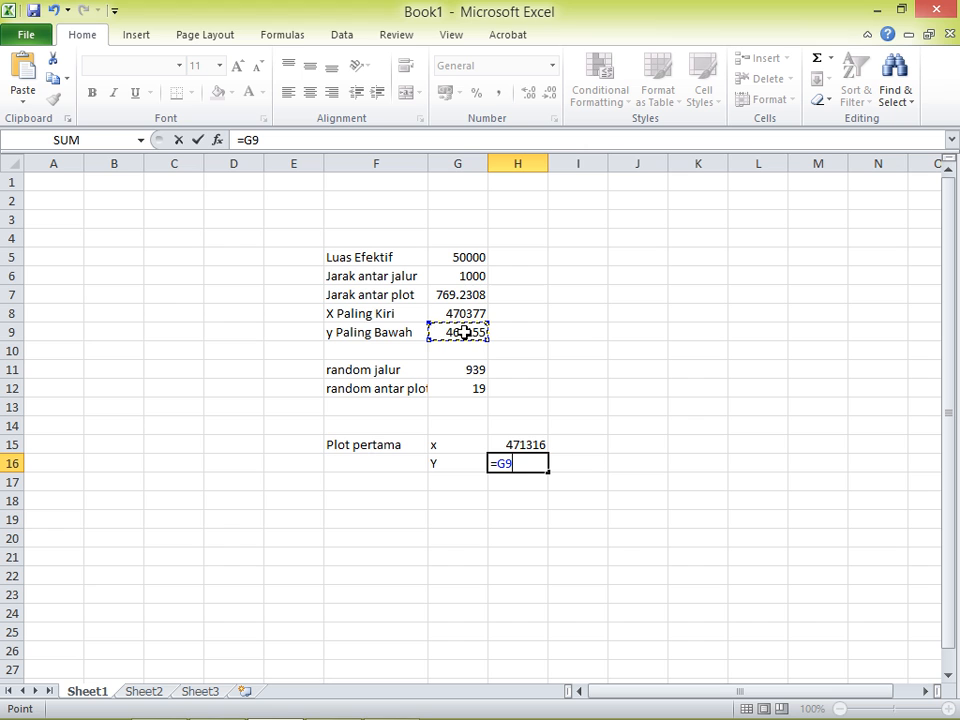
{"action": "type", "text": "+"}
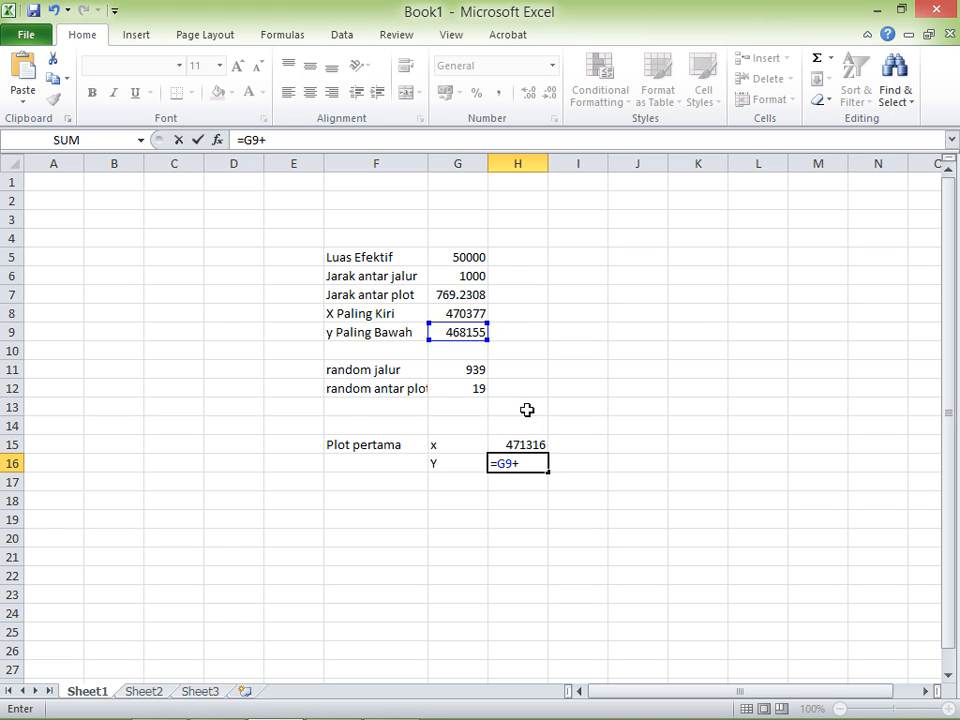
{"action": "left_click", "coordinate": [458, 389]}
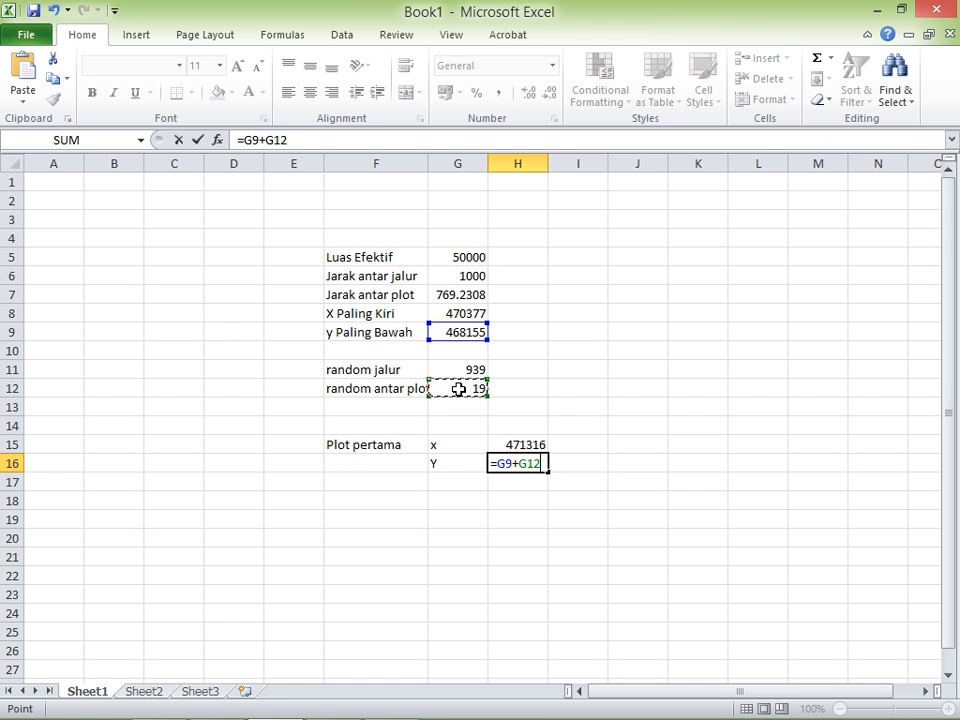
{"action": "key", "text": "Return"}
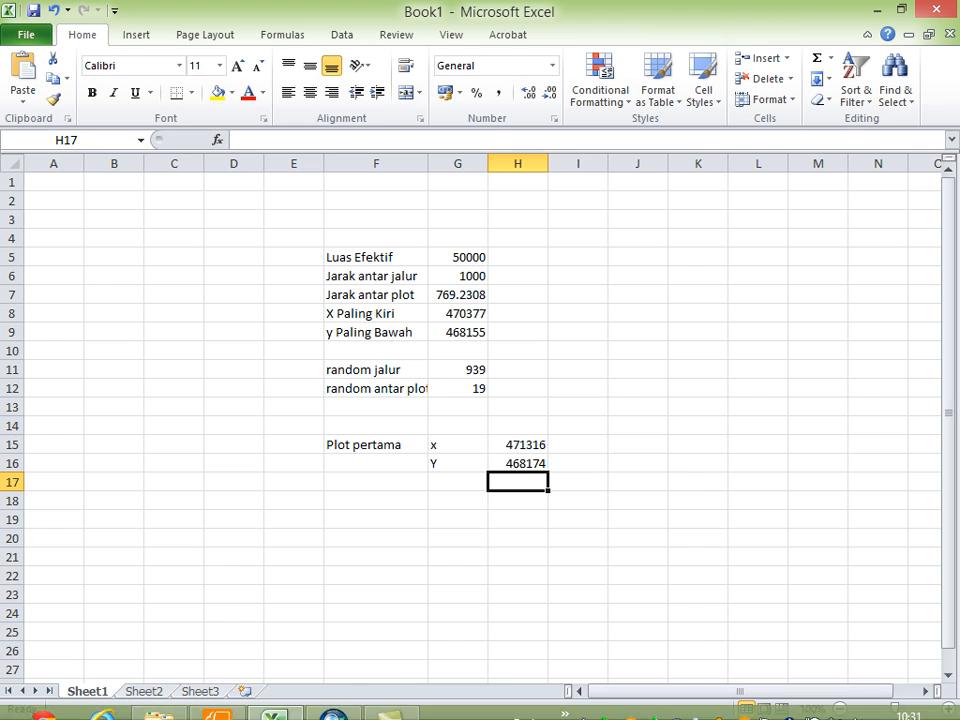
Switch to ArcMap, close the Adimitra layer's properties and deselect the layer in the table of contents.
{"action": "left_click", "coordinate": [333, 700]}
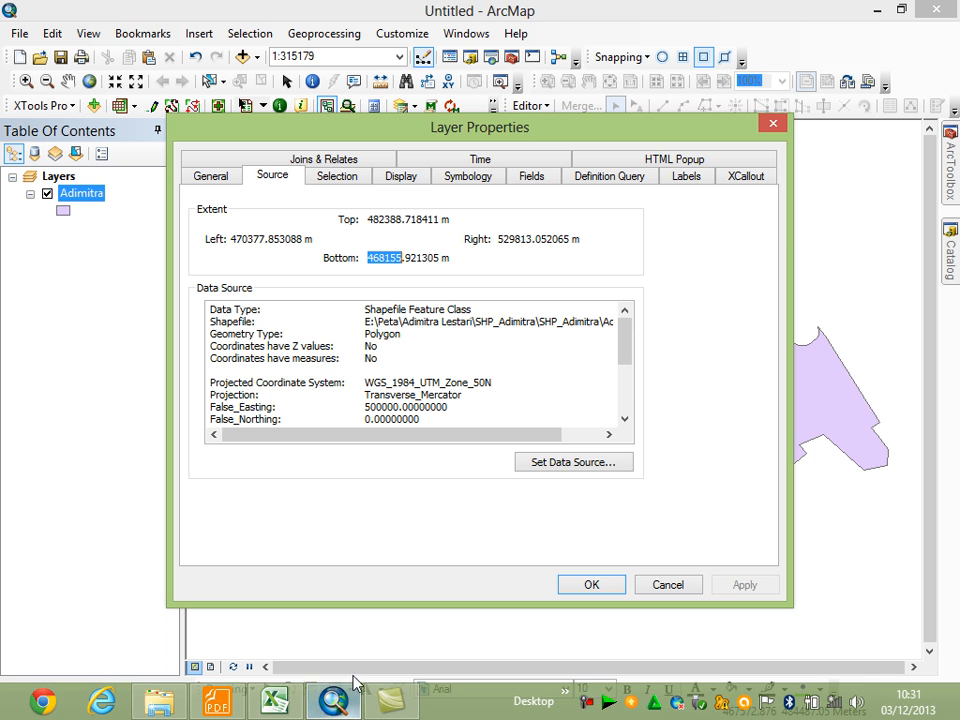
{"action": "left_click", "coordinate": [770, 122]}
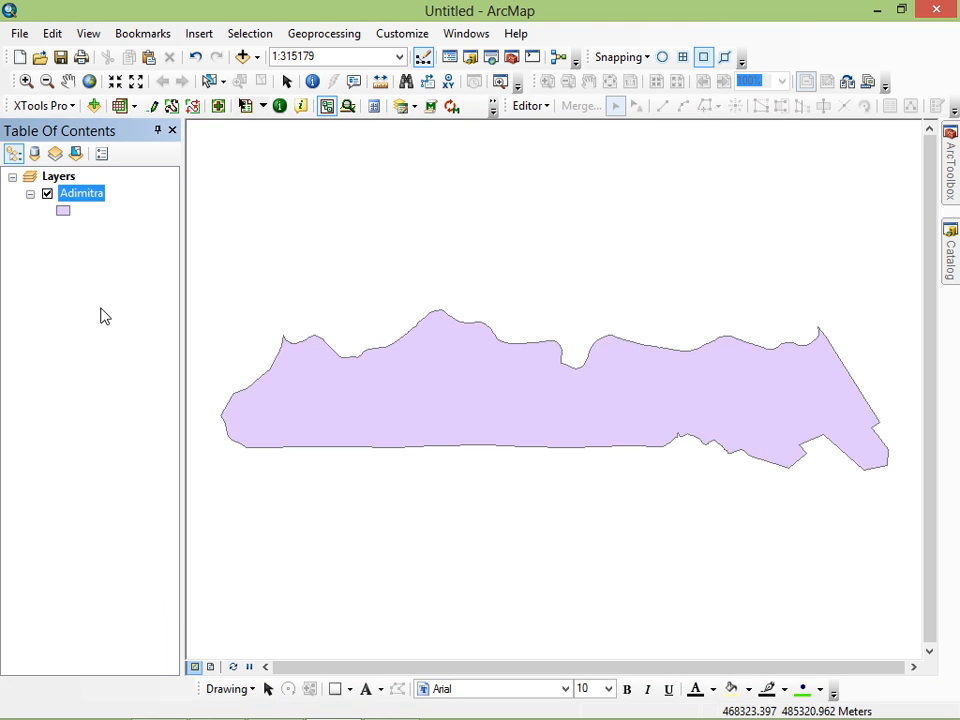
{"action": "left_click", "coordinate": [108, 313]}
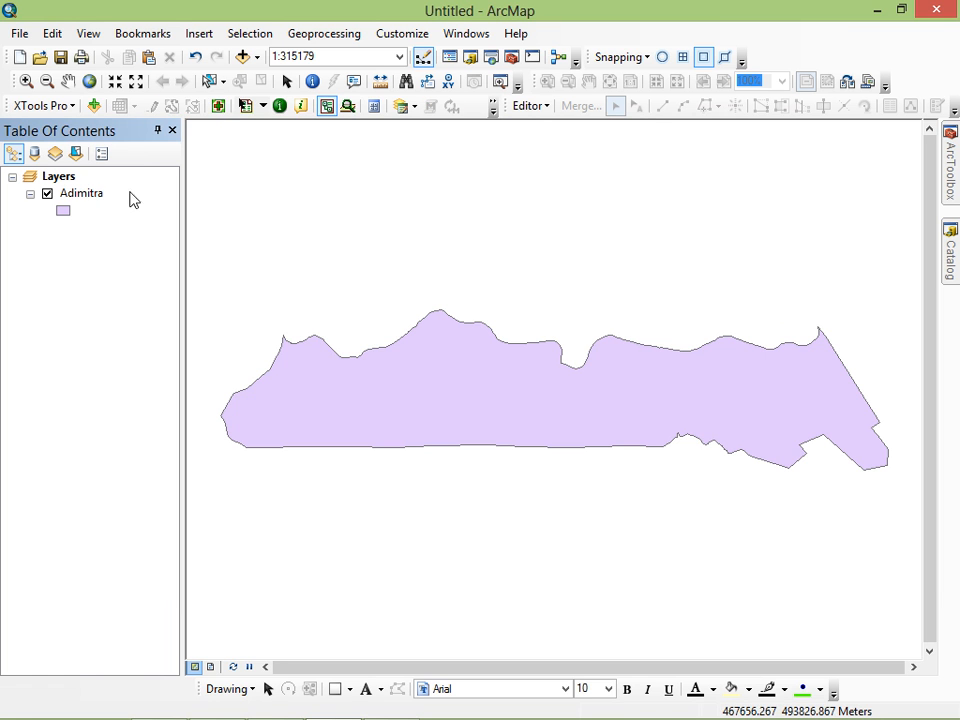
Start the XTools Pro Create Fishnet tool and set its extent source to the layer extent of Adimitra.
{"action": "left_click", "coordinate": [33, 106]}
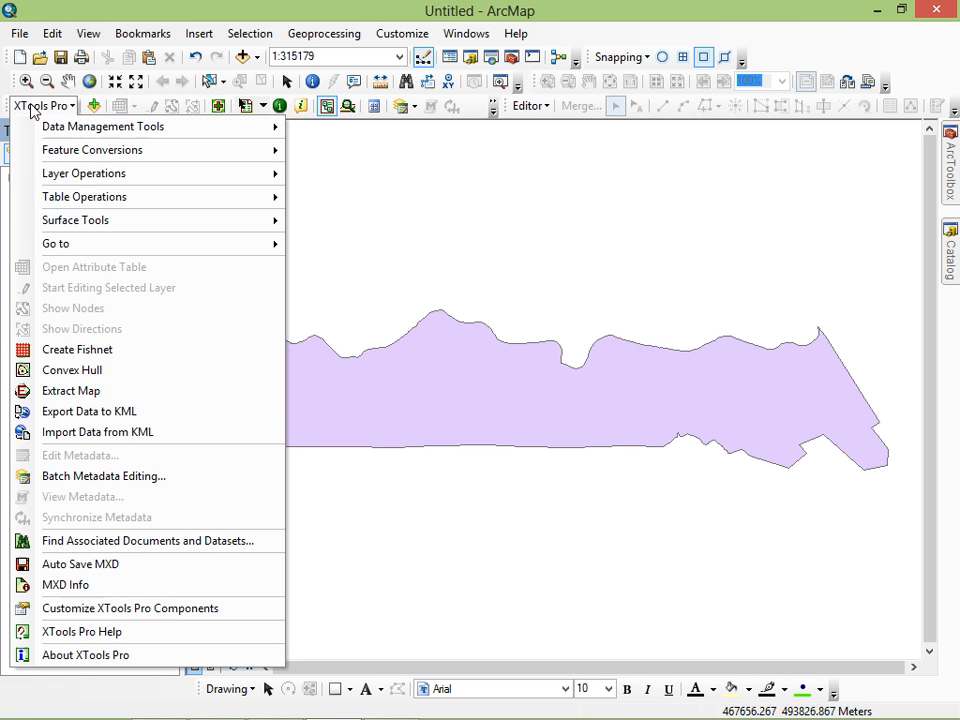
{"action": "left_click", "coordinate": [72, 352]}
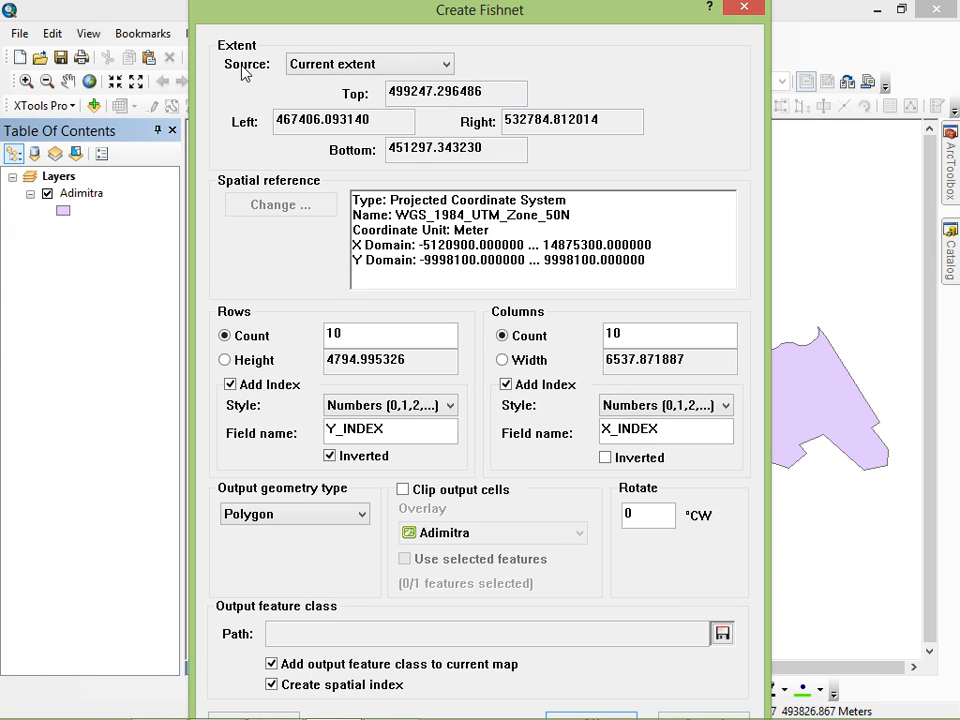
{"action": "left_click", "coordinate": [325, 68]}
{"action": "left_click", "coordinate": [328, 97]}
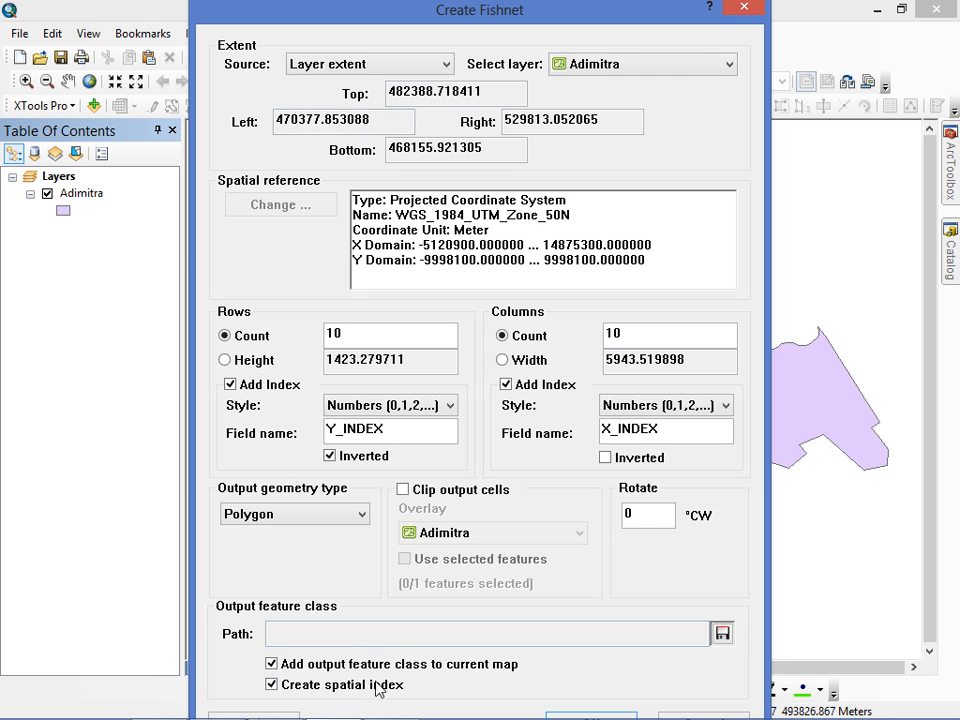
Switch to Excel and copy the first plot's x coordinate from cell H15.
{"action": "mouse_move", "coordinate": [386, 718]}
{"action": "left_click", "coordinate": [275, 700]}
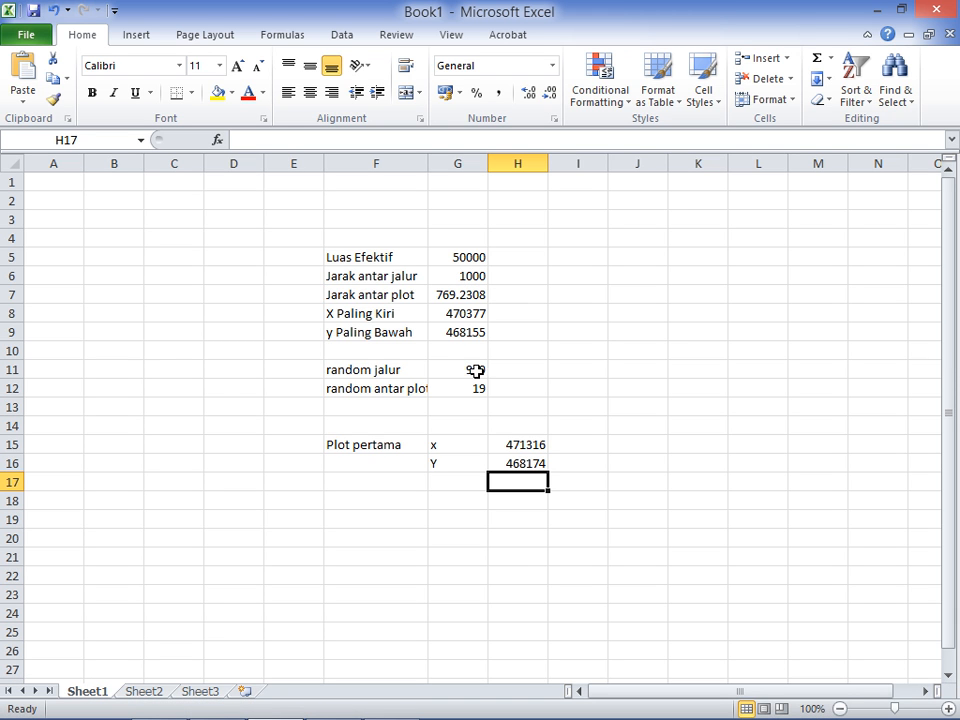
{"action": "left_click", "coordinate": [519, 443]}
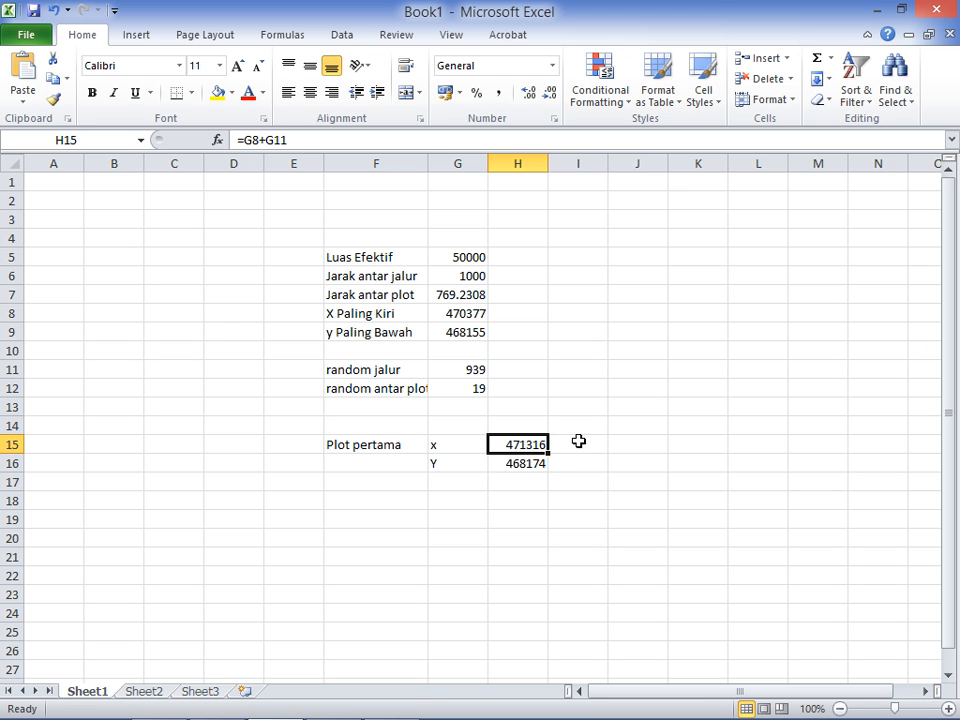
{"action": "right_click", "coordinate": [519, 447]}
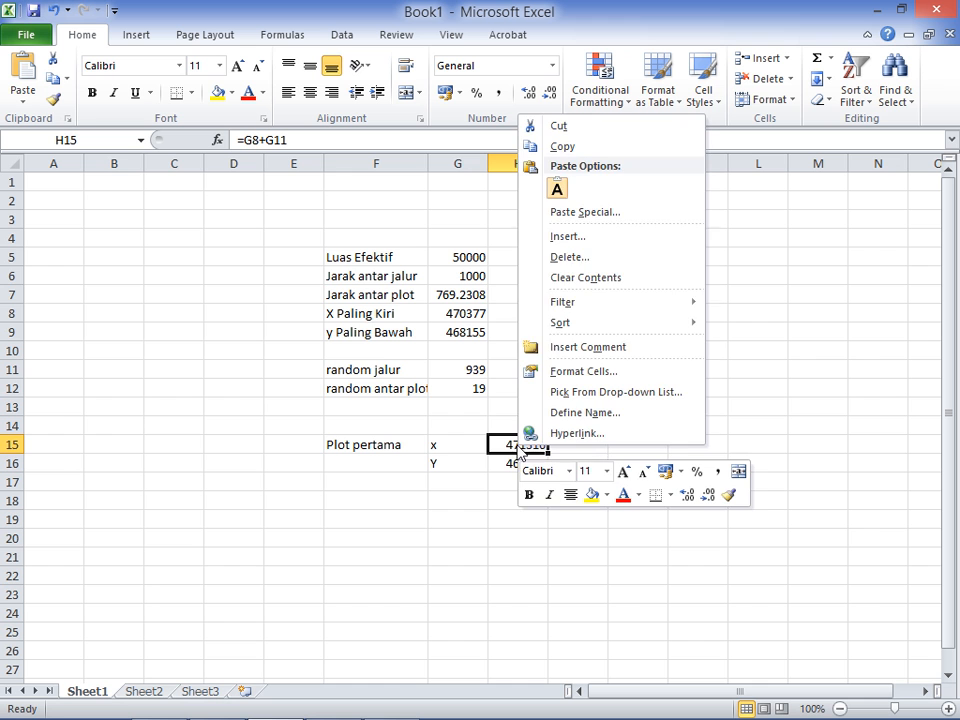
{"action": "left_click", "coordinate": [562, 146]}
Switch back to ArcMap, change the fishnet's extent source to <Custom> and set the left extent to 471316.
{"action": "left_click", "coordinate": [333, 706]}
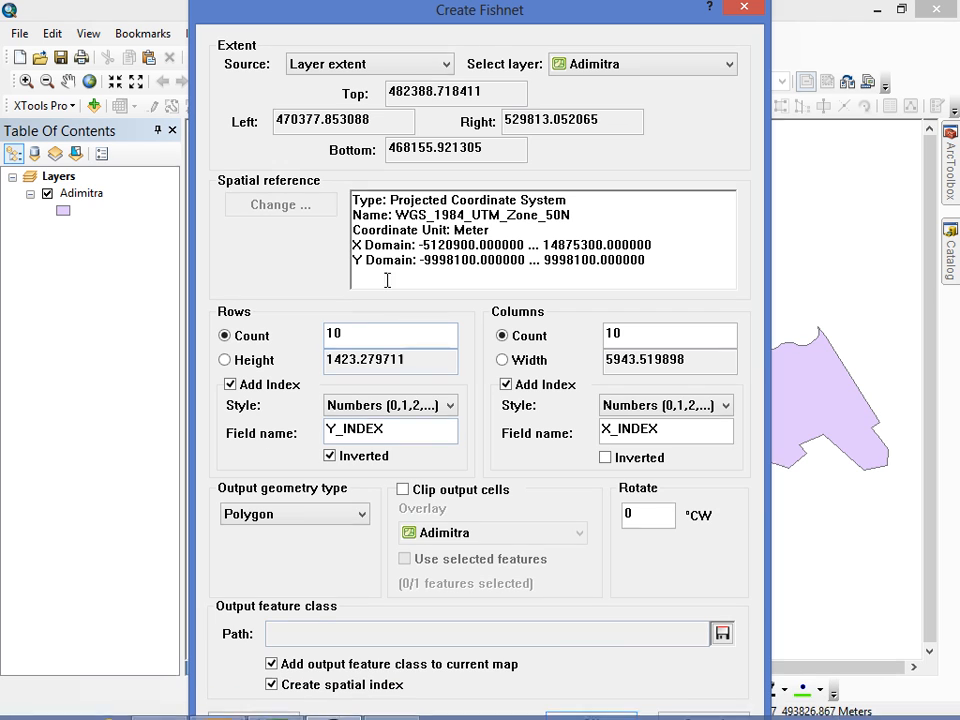
{"action": "left_click", "coordinate": [240, 64]}
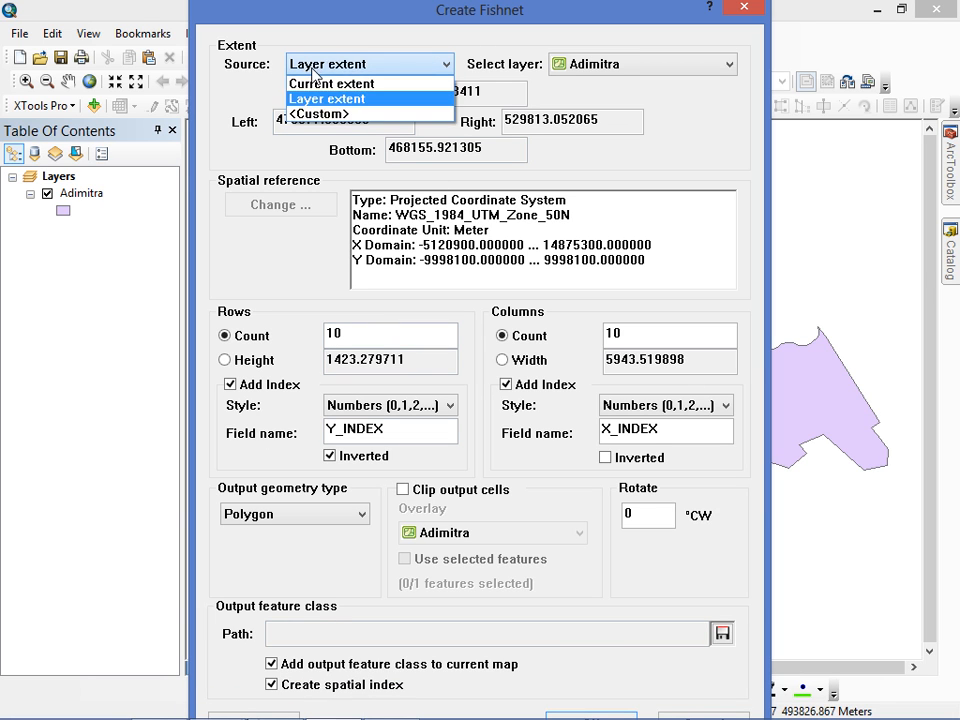
{"action": "left_click", "coordinate": [323, 116]}
{"action": "left_click", "coordinate": [362, 124]}
{"action": "left_click_drag", "start_coordinate": [362, 124], "coordinate": [243, 126]}
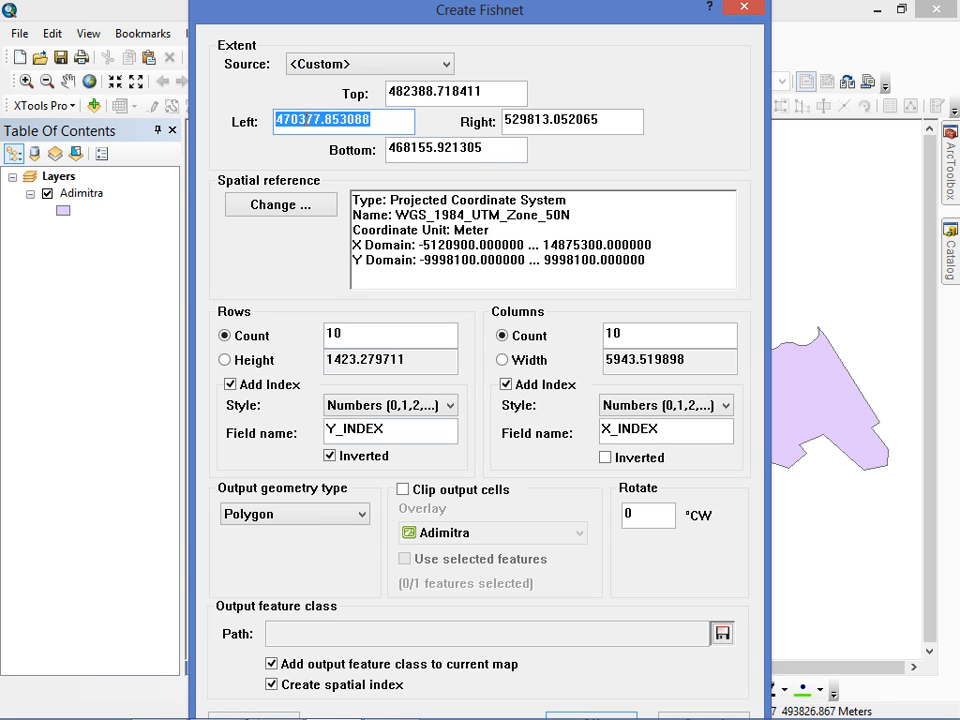
{"action": "type", "text": "471316"}
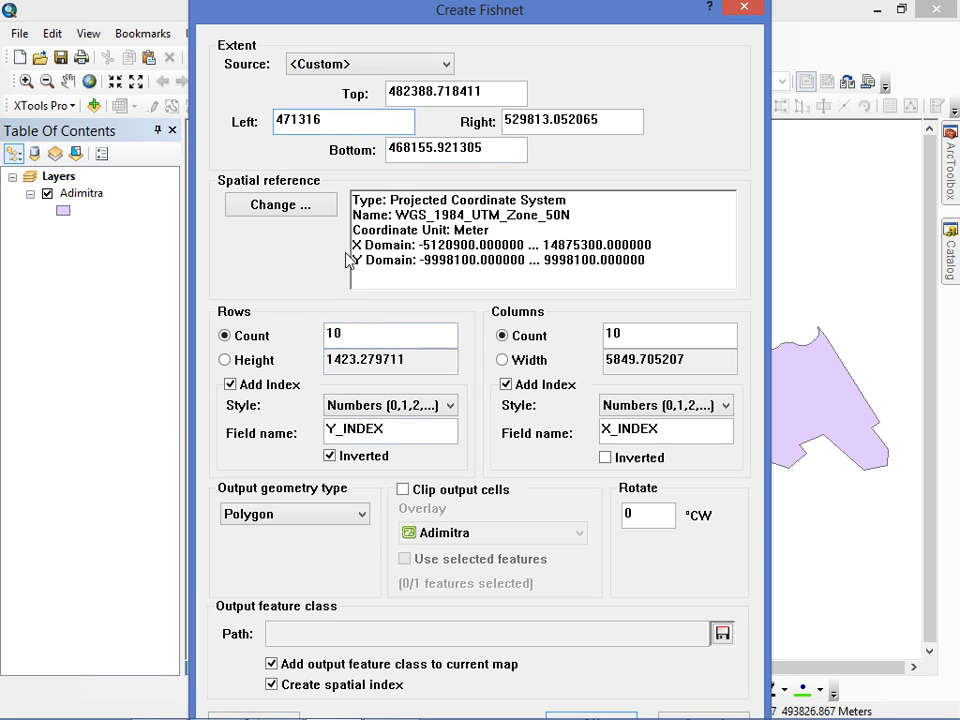
Define the fishnet rows by height and set the row height to 769, matching the plot spacing (Jarak antar plot) in Excel.
{"action": "left_click", "coordinate": [251, 366]}
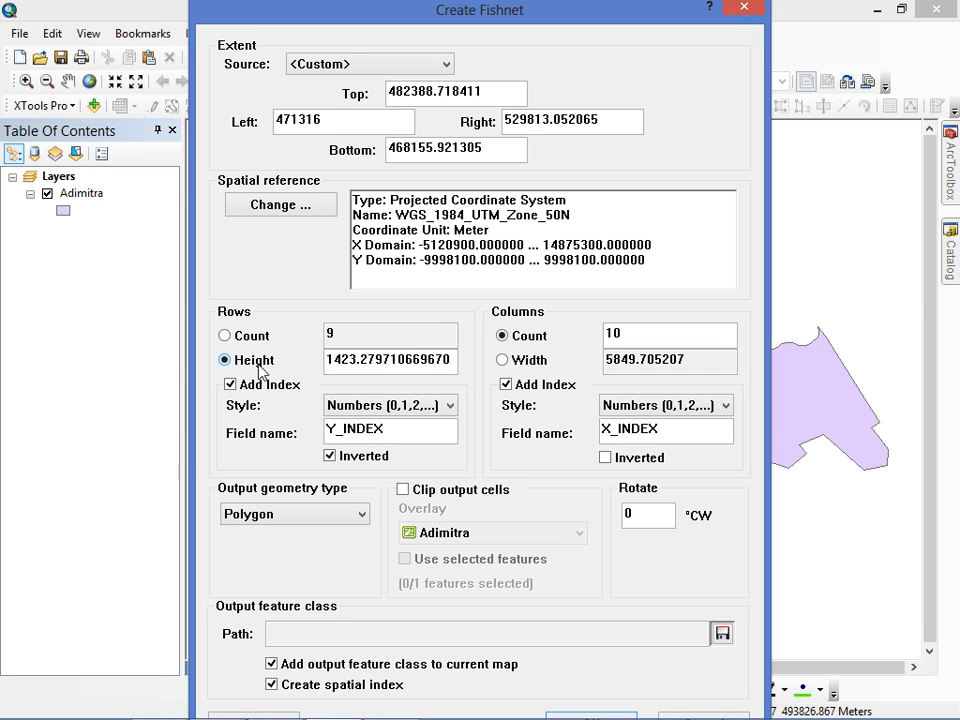
{"action": "double_click", "coordinate": [385, 362]}
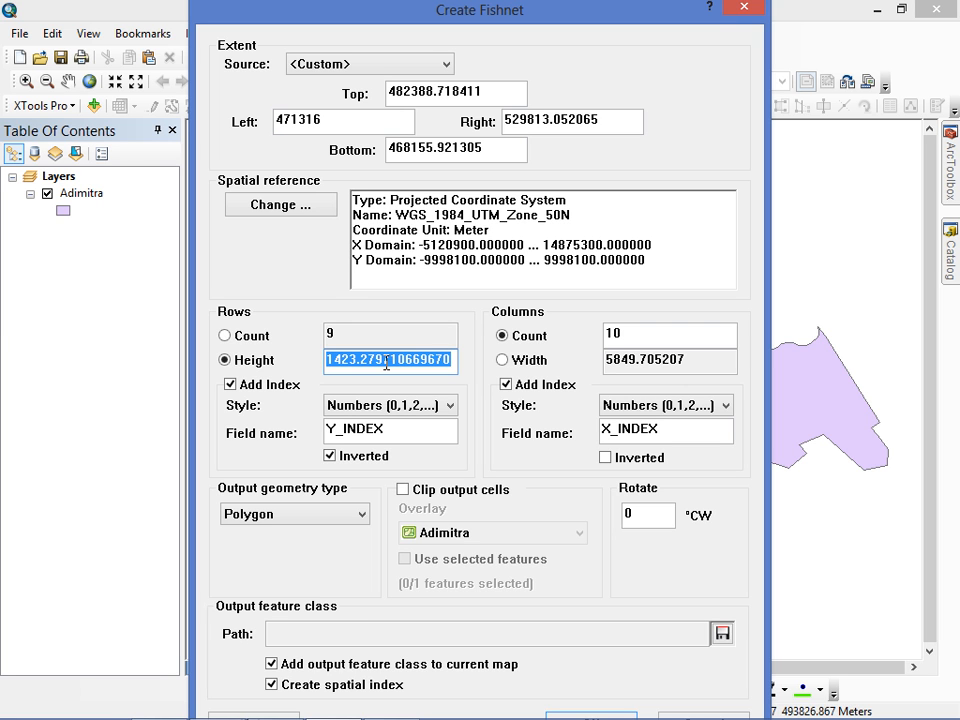
{"action": "mouse_move", "coordinate": [430, 716]}
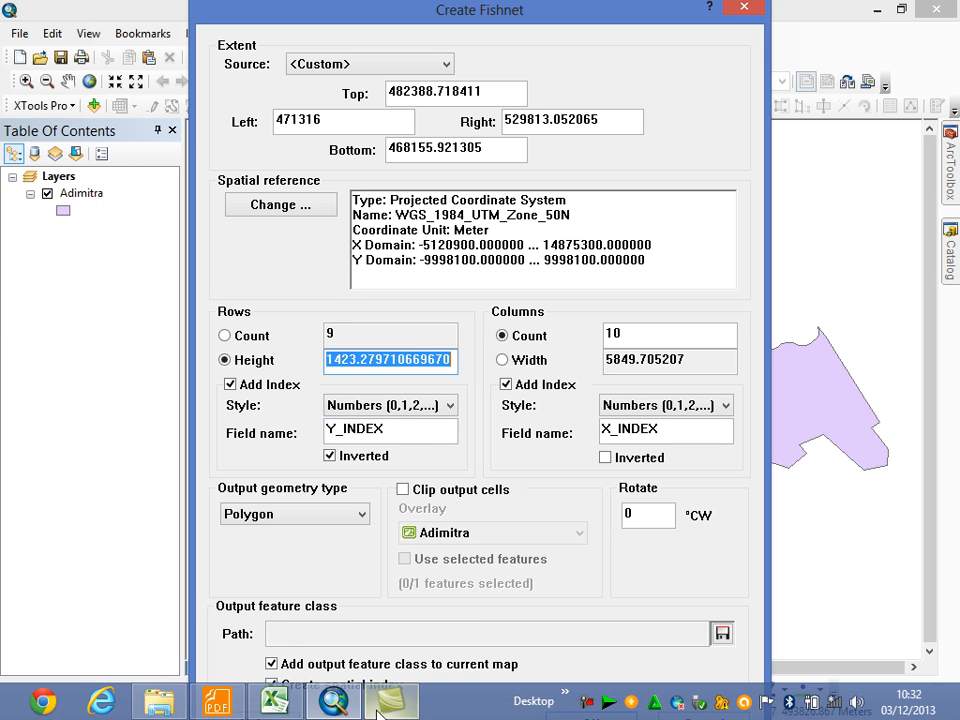
{"action": "left_click", "coordinate": [288, 698]}
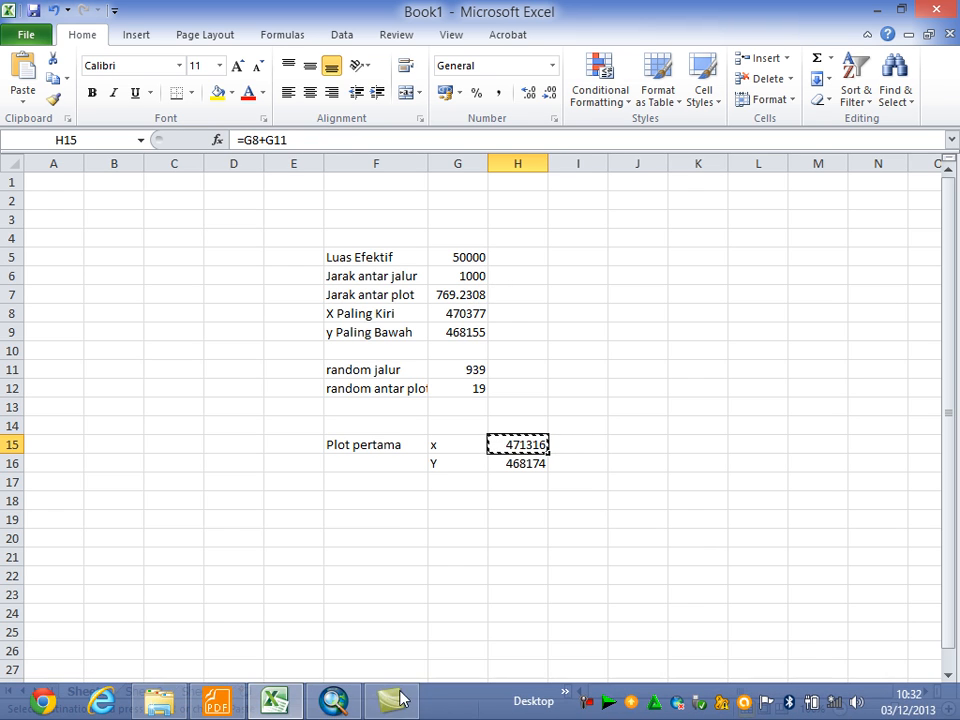
{"action": "left_click", "coordinate": [333, 700]}
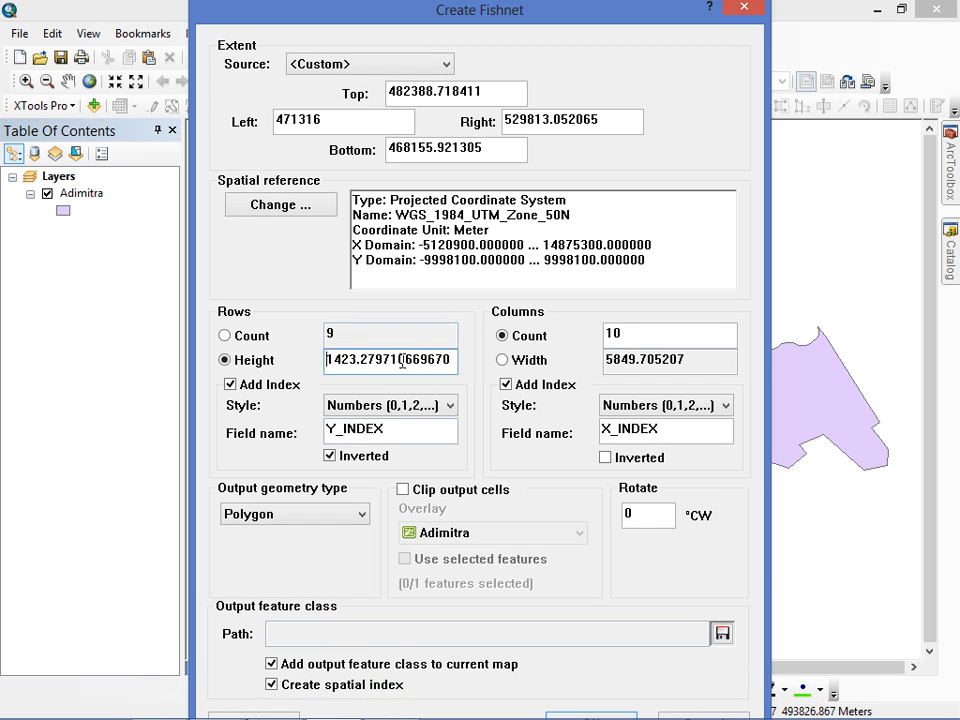
{"action": "left_click_drag", "start_coordinate": [455, 362], "coordinate": [320, 362]}
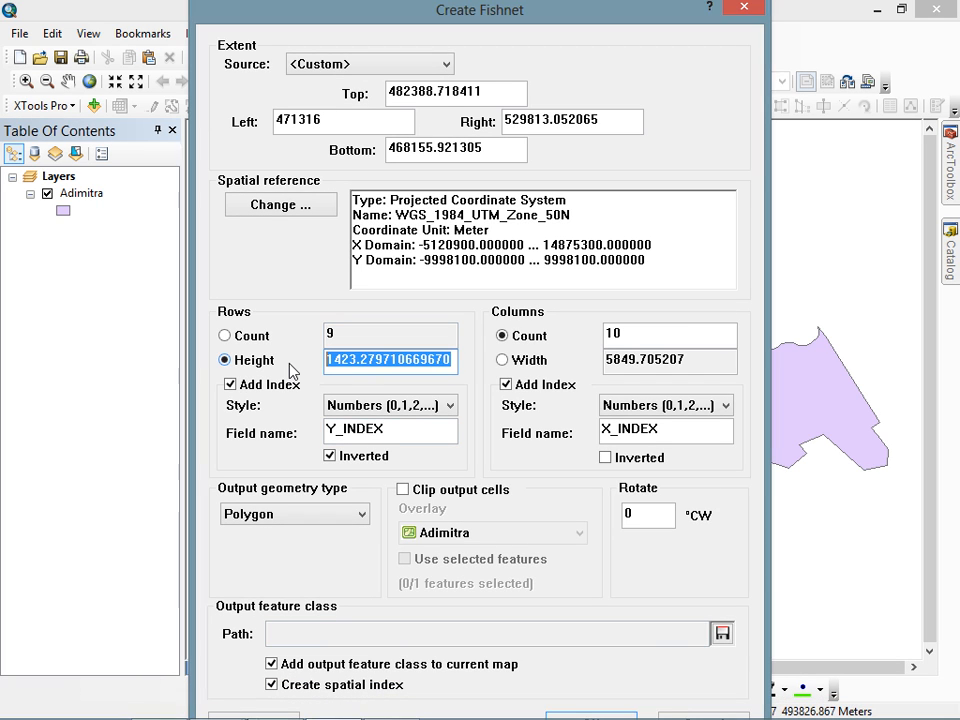
{"action": "type", "text": "769"}
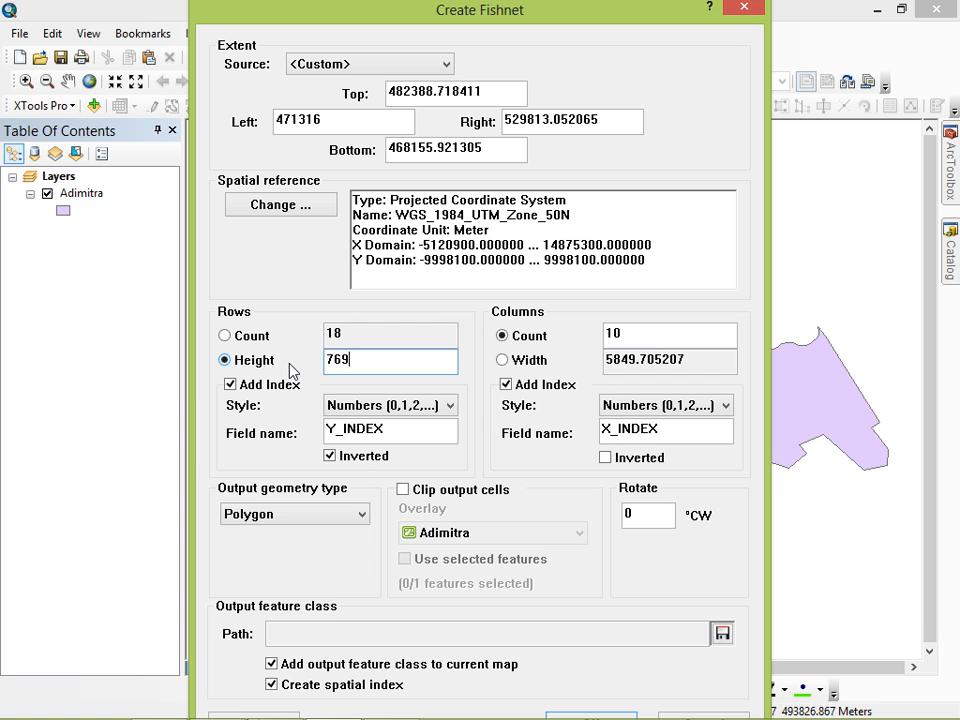
Define the fishnet columns by width and set the column width to 1000.
{"action": "left_click", "coordinate": [524, 362]}
{"action": "double_click", "coordinate": [664, 358]}
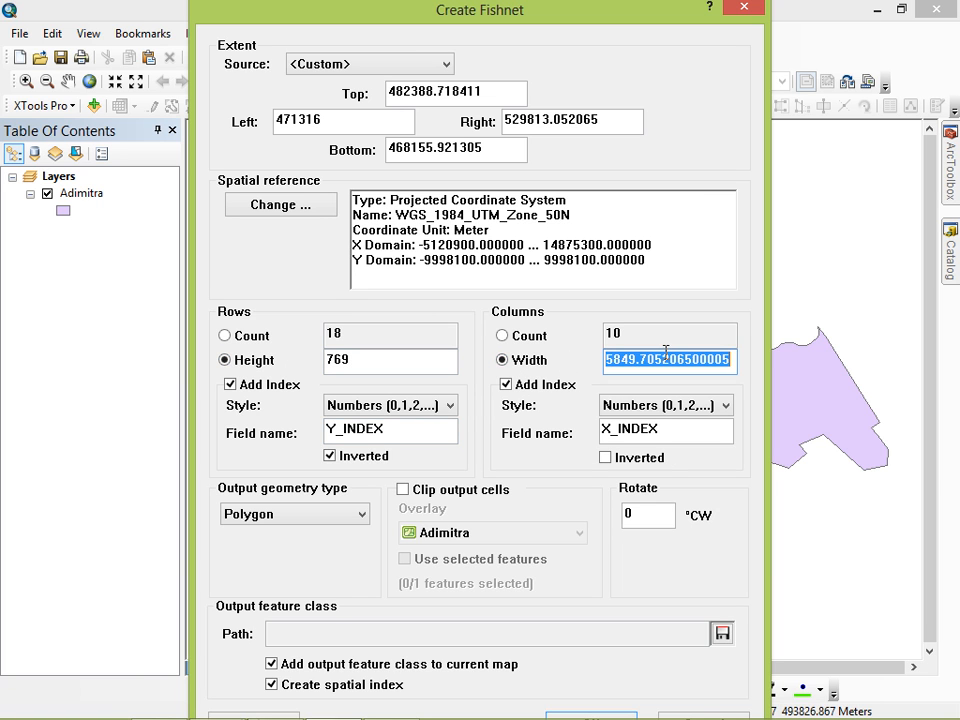
{"action": "type", "text": "1000"}
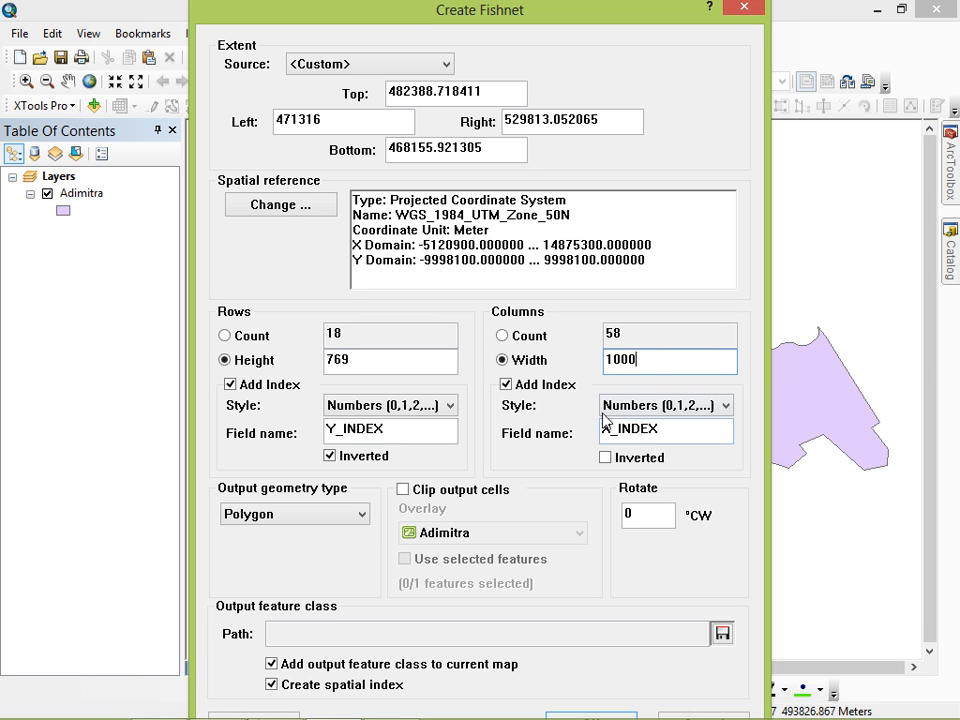
Set the column and row index styles to Numbers (1,2,3,...) and turn off the inverted row index.
{"action": "left_click", "coordinate": [650, 407]}
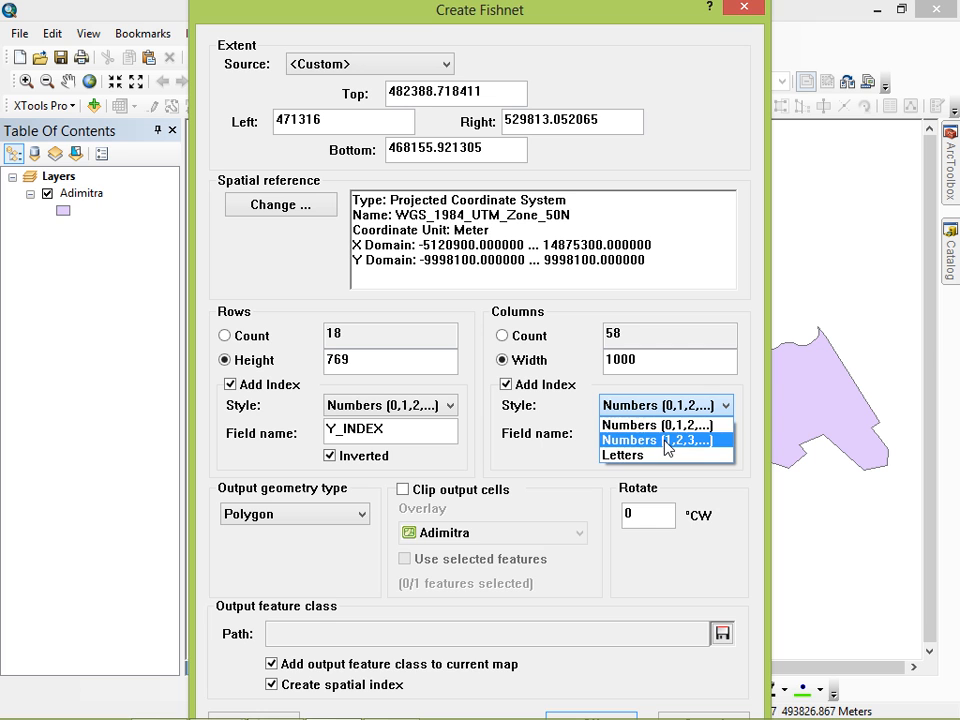
{"action": "left_click", "coordinate": [666, 441]}
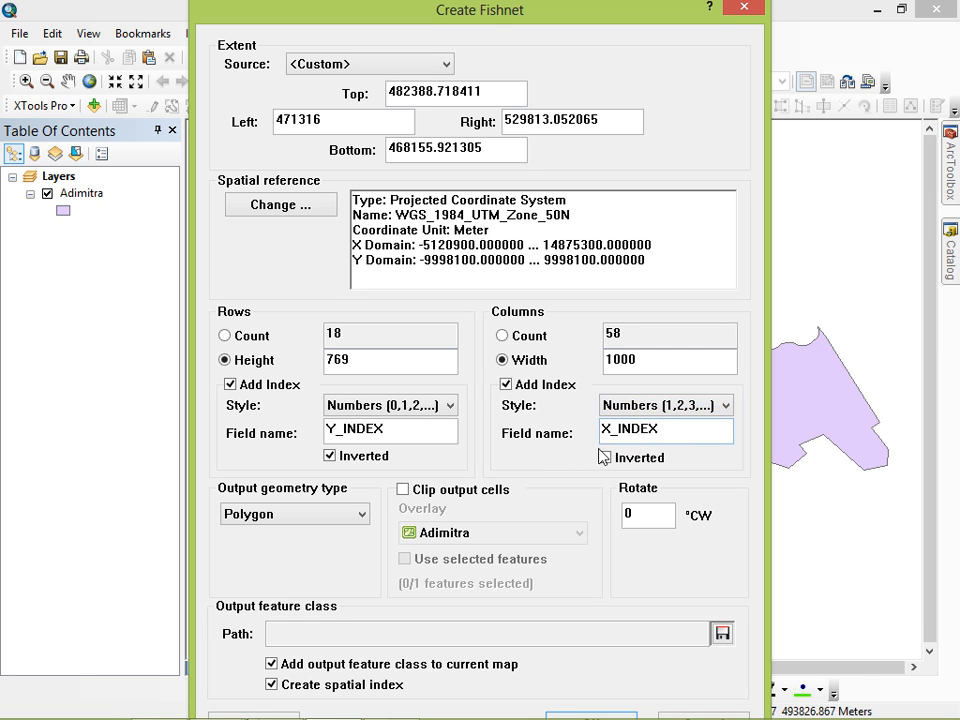
{"action": "left_click", "coordinate": [376, 406]}
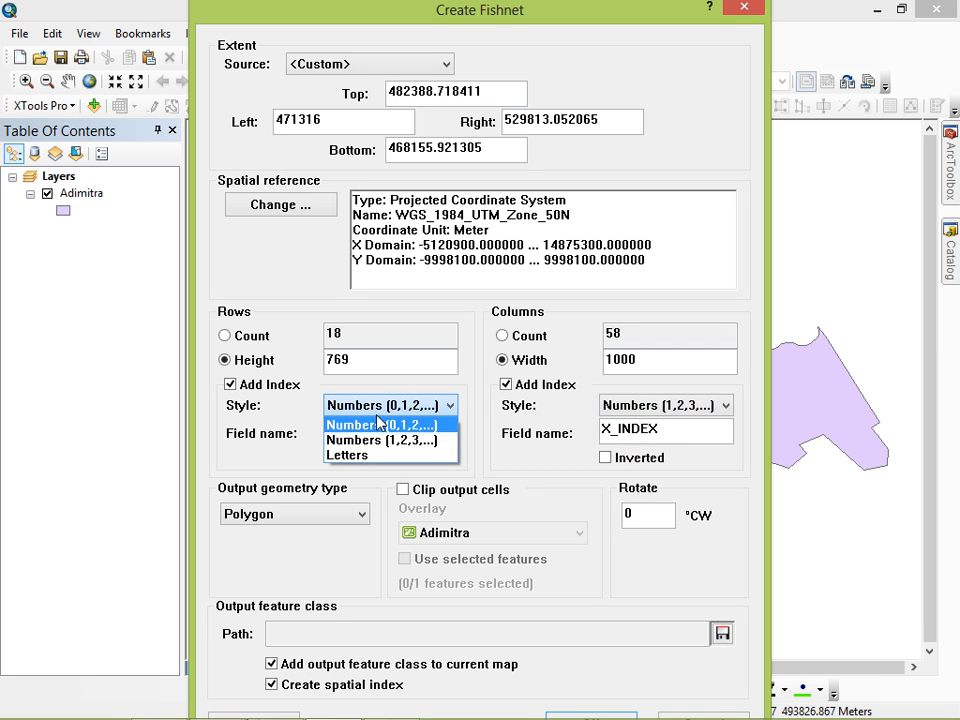
{"action": "left_click", "coordinate": [377, 441]}
{"action": "left_click", "coordinate": [329, 456]}
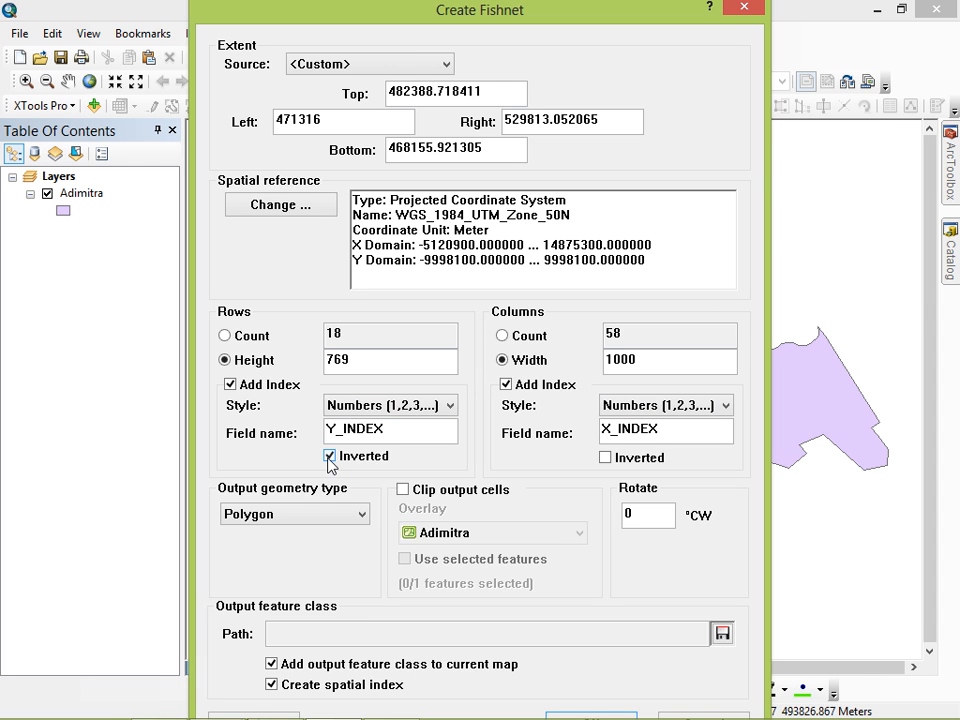
{"action": "left_click", "coordinate": [330, 458]}
Set the output geometry to Polyline and create the fishnet as a shapefile named Jalur in the File Sampah folder.
{"action": "left_click", "coordinate": [306, 517]}
{"action": "left_click", "coordinate": [280, 540]}
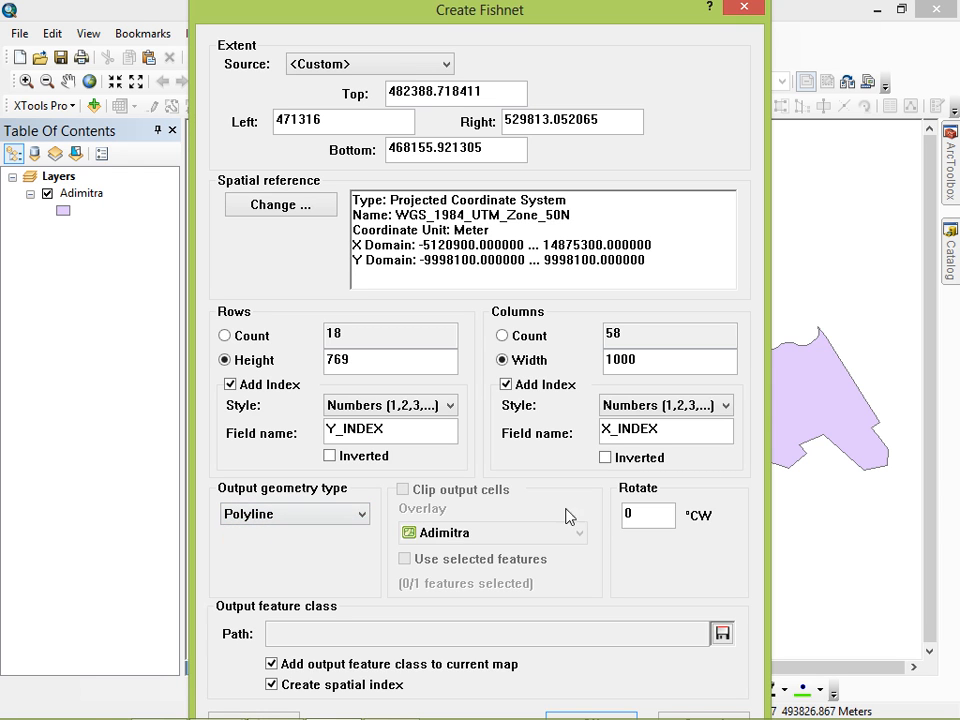
{"action": "left_click", "coordinate": [722, 636]}
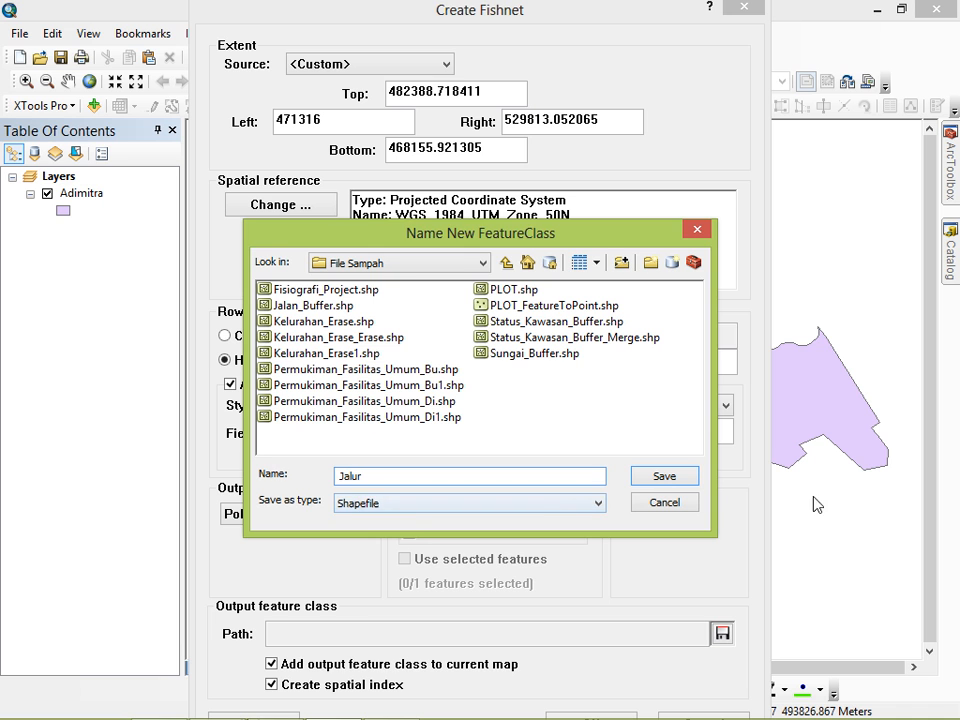
{"action": "left_click", "coordinate": [663, 477]}
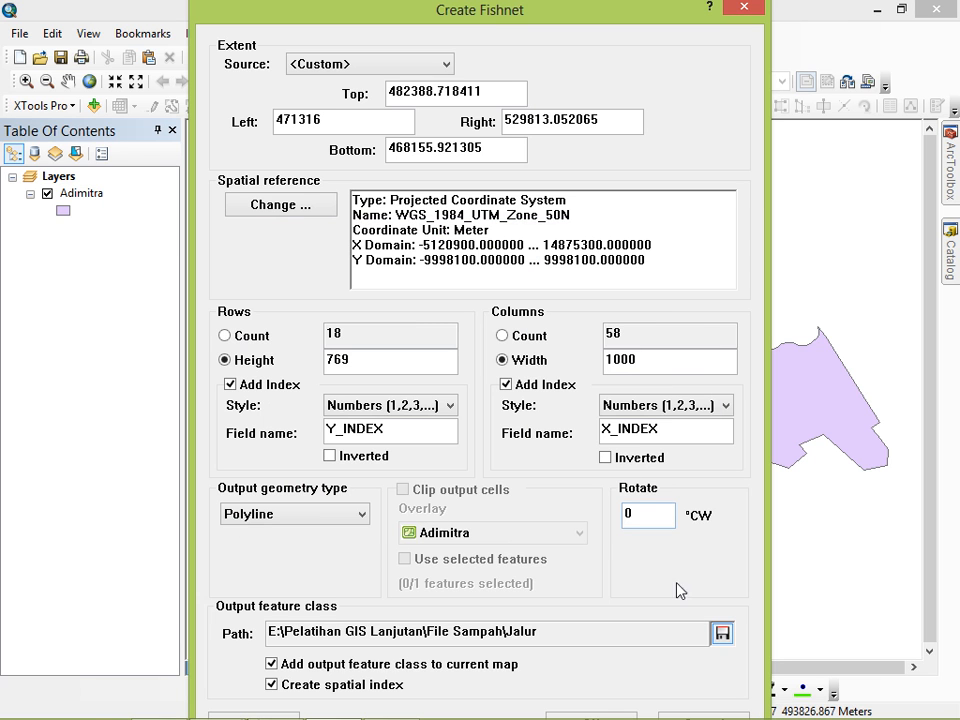
{"action": "left_click", "coordinate": [578, 714]}
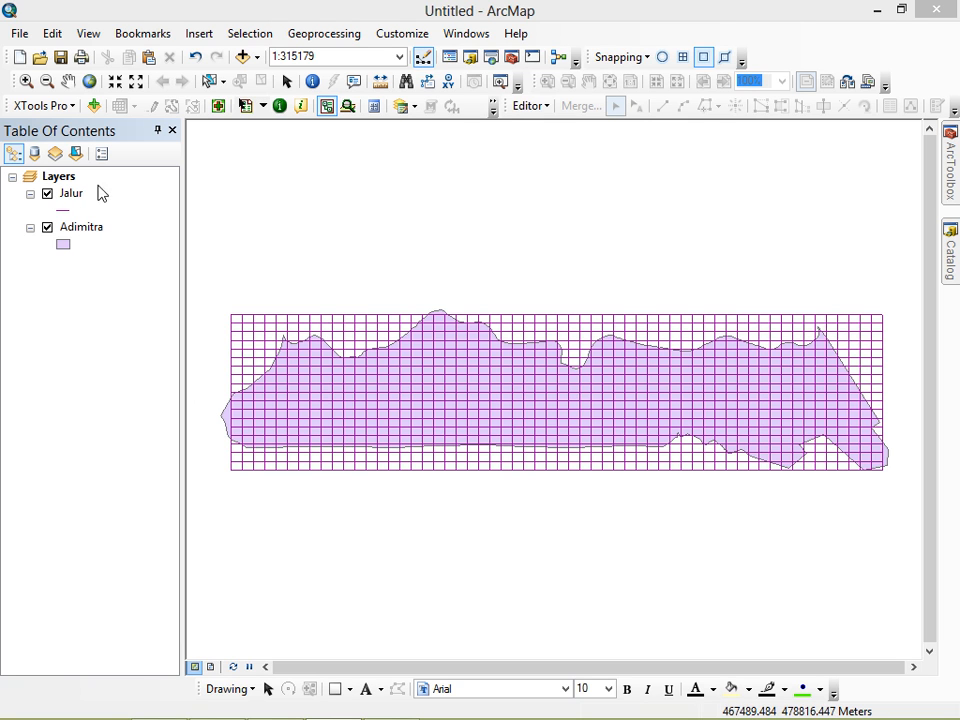
Start an edit session on the Jalur layer and hide the Adimitra layer.
{"action": "left_click", "coordinate": [527, 105]}
{"action": "left_click", "coordinate": [548, 124]}
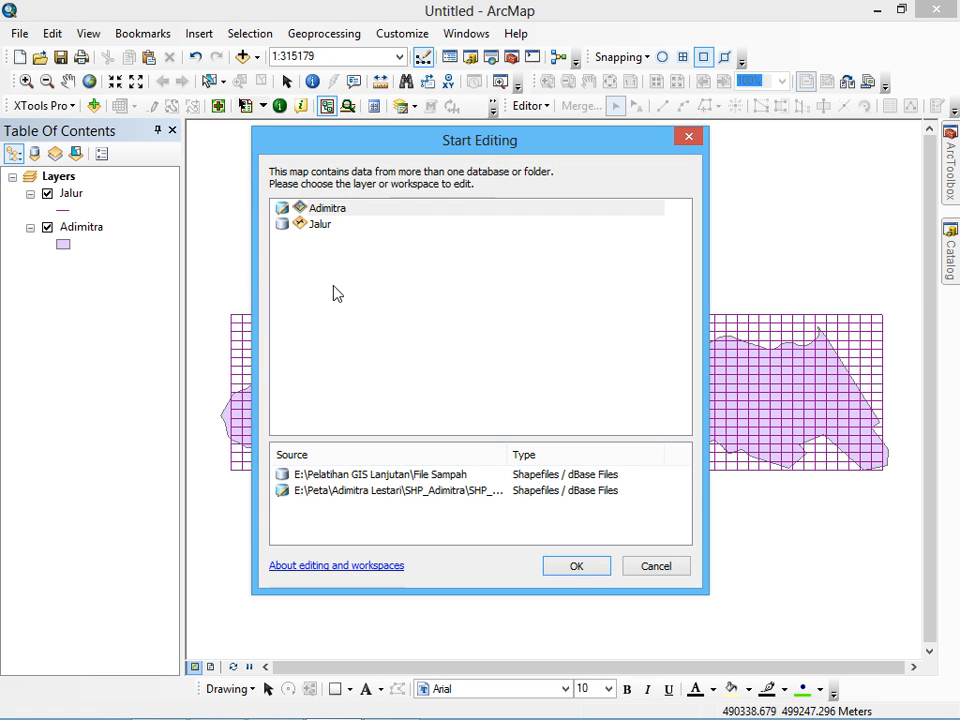
{"action": "left_click", "coordinate": [318, 224]}
{"action": "left_click", "coordinate": [574, 566]}
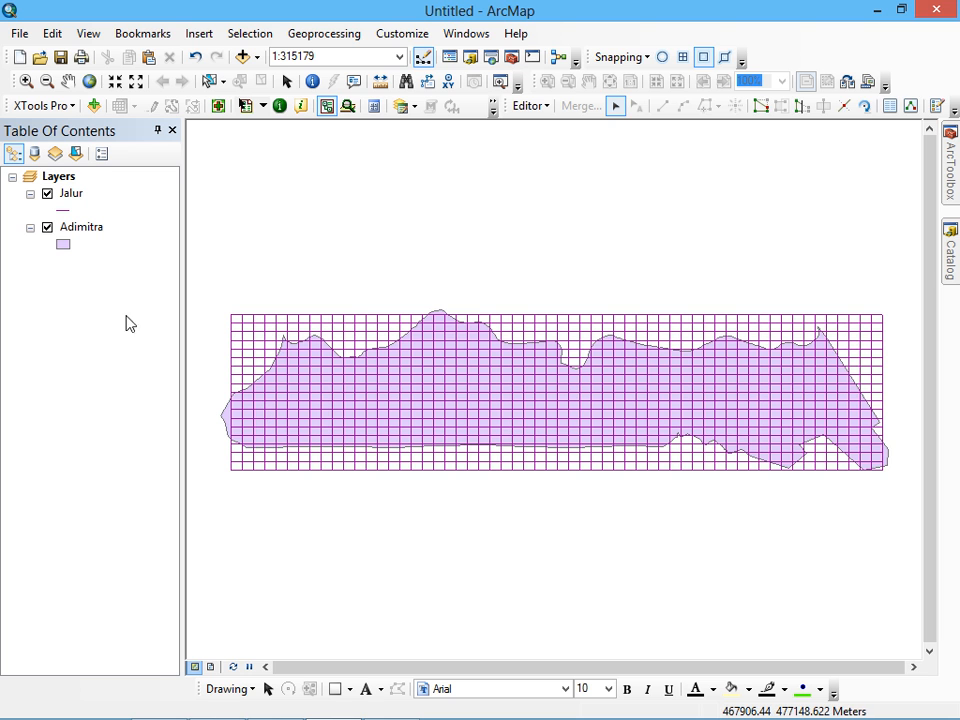
{"action": "left_click", "coordinate": [47, 228]}
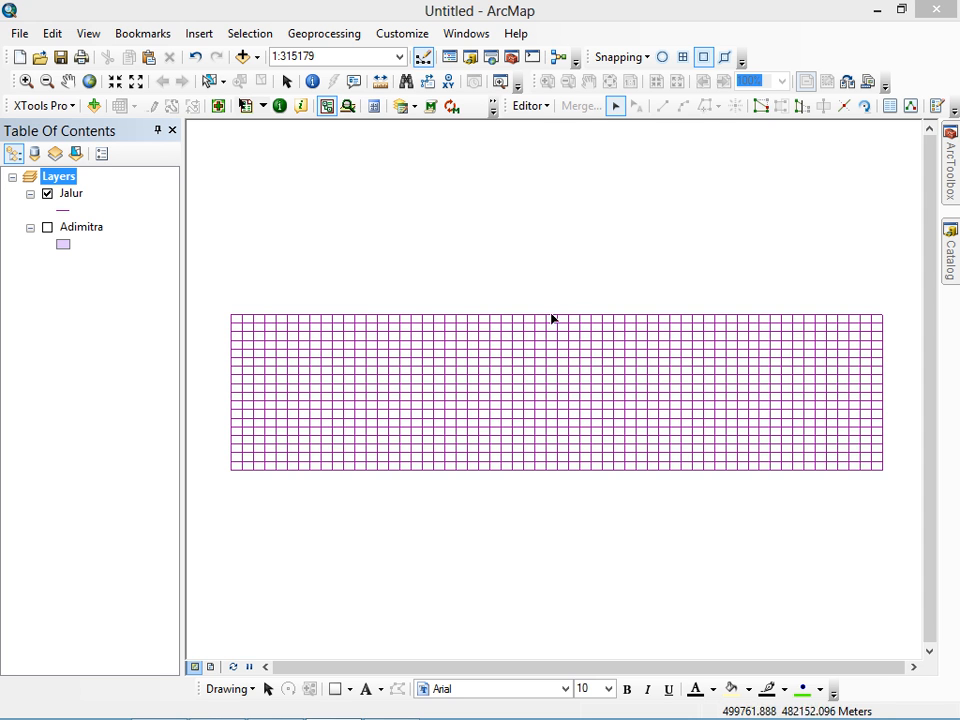
Delete all horizontal lines of the Jalur fishnet and end the edit session, saving the edits.
{"action": "left_click_drag", "start_coordinate": [549, 307], "coordinate": [556, 516]}
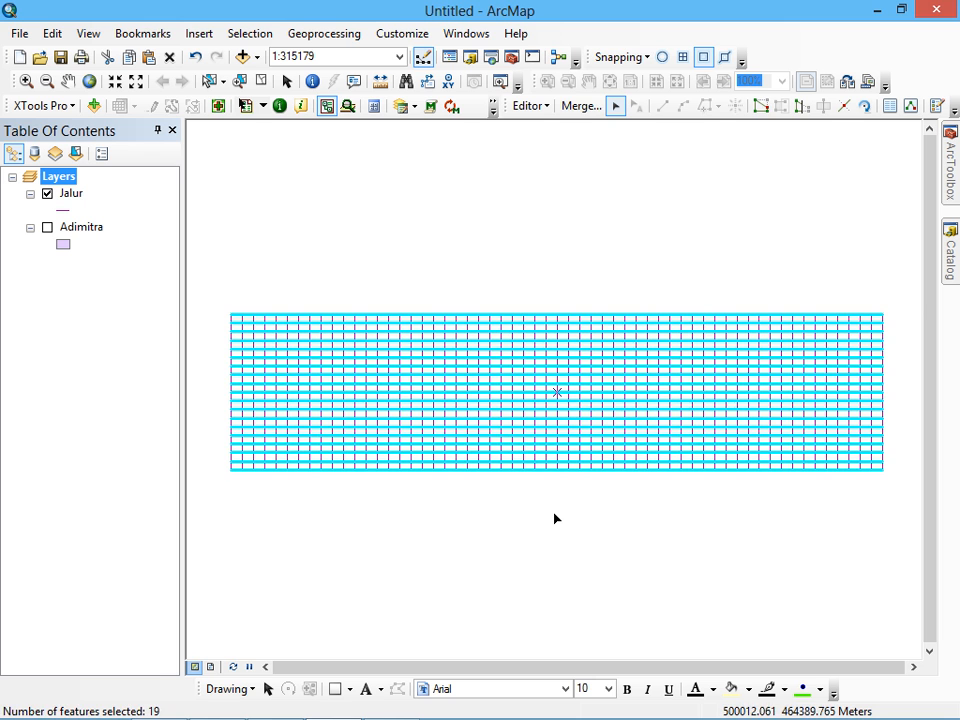
{"action": "key", "text": "Delete"}
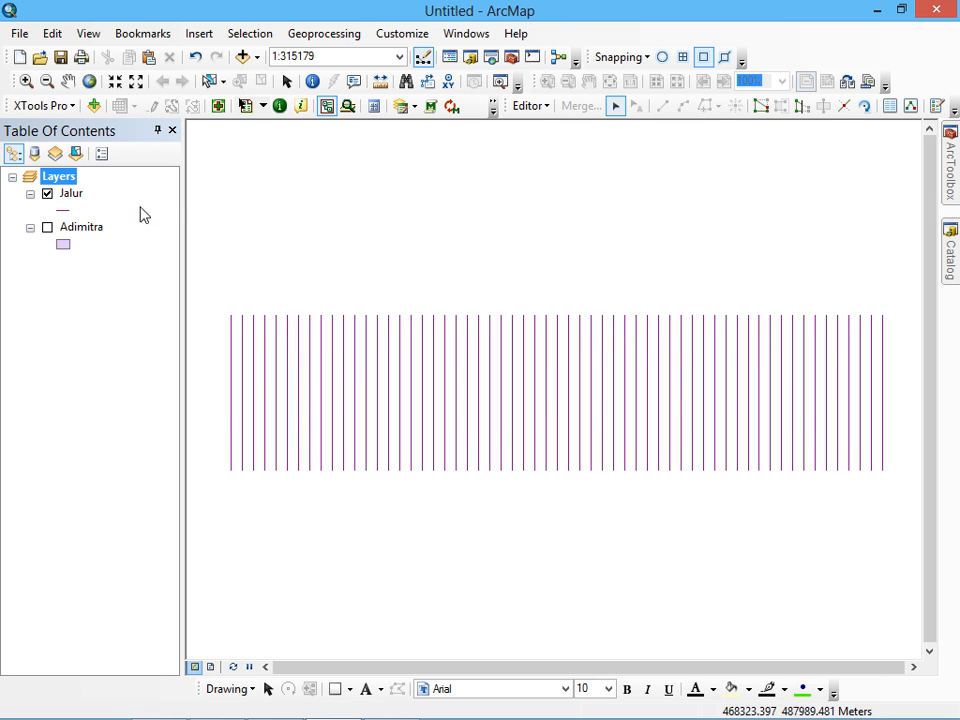
{"action": "left_click", "coordinate": [528, 106]}
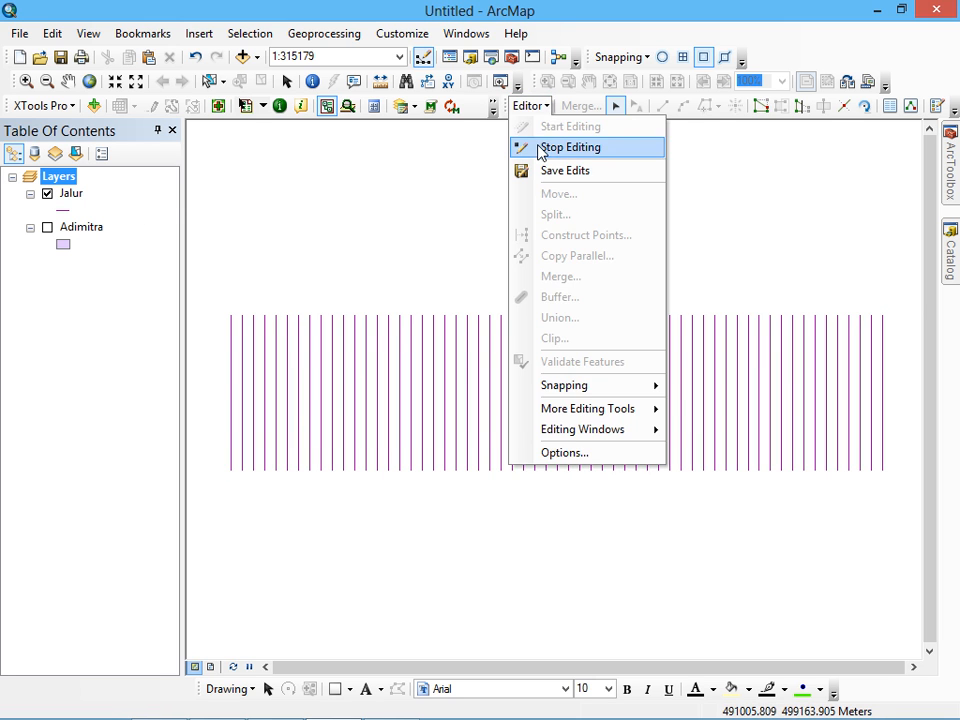
{"action": "left_click", "coordinate": [522, 145]}
{"action": "left_click", "coordinate": [408, 428]}
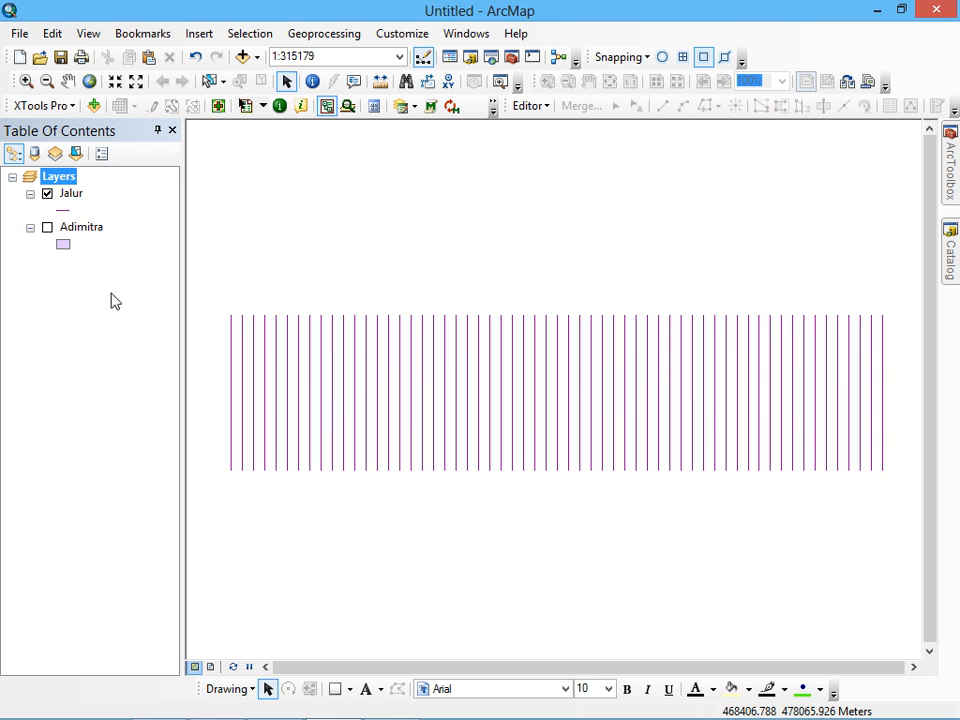
Open the attribute table of the Jalur layer, narrow its window and move it higher over the map.
{"action": "right_click", "coordinate": [68, 200]}
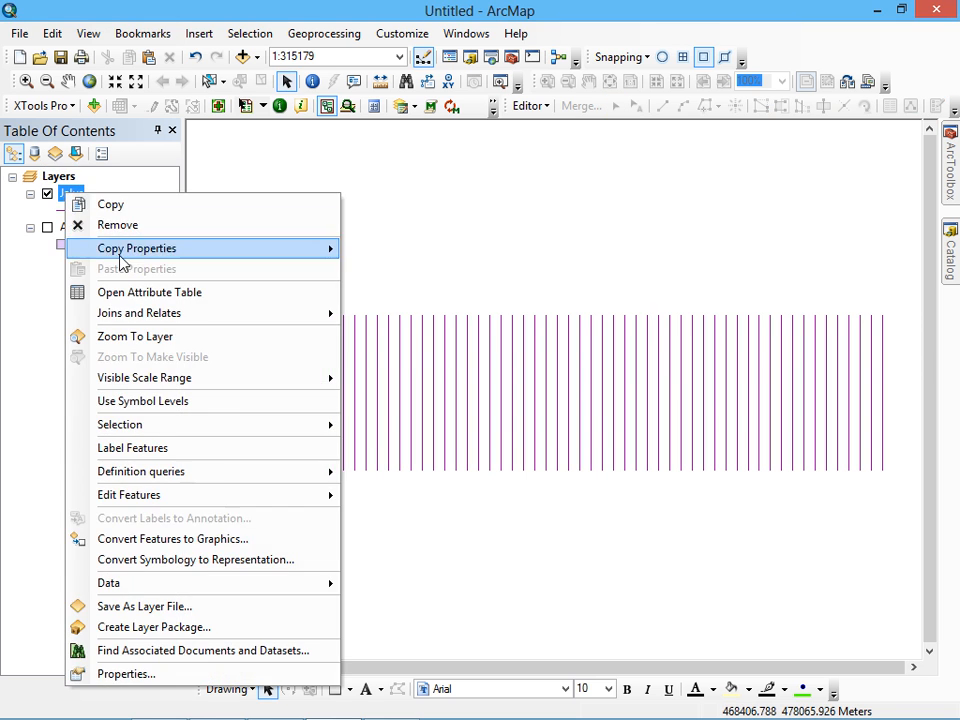
{"action": "left_click", "coordinate": [131, 296]}
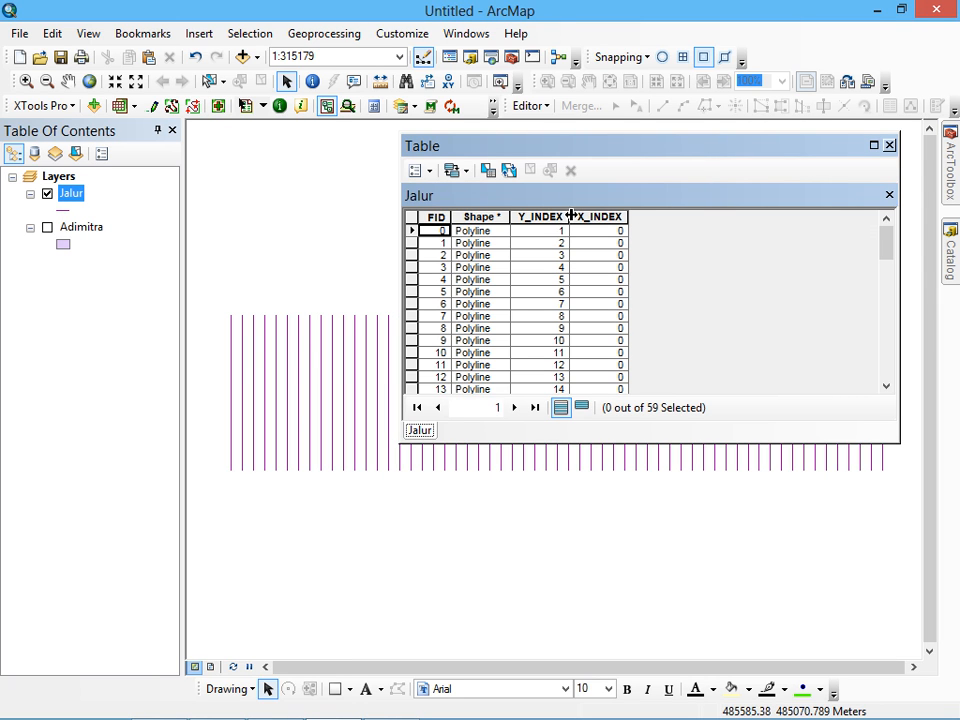
{"action": "left_click_drag", "start_coordinate": [898, 266], "coordinate": [758, 284]}
{"action": "left_click_drag", "start_coordinate": [645, 160], "coordinate": [683, 77]}
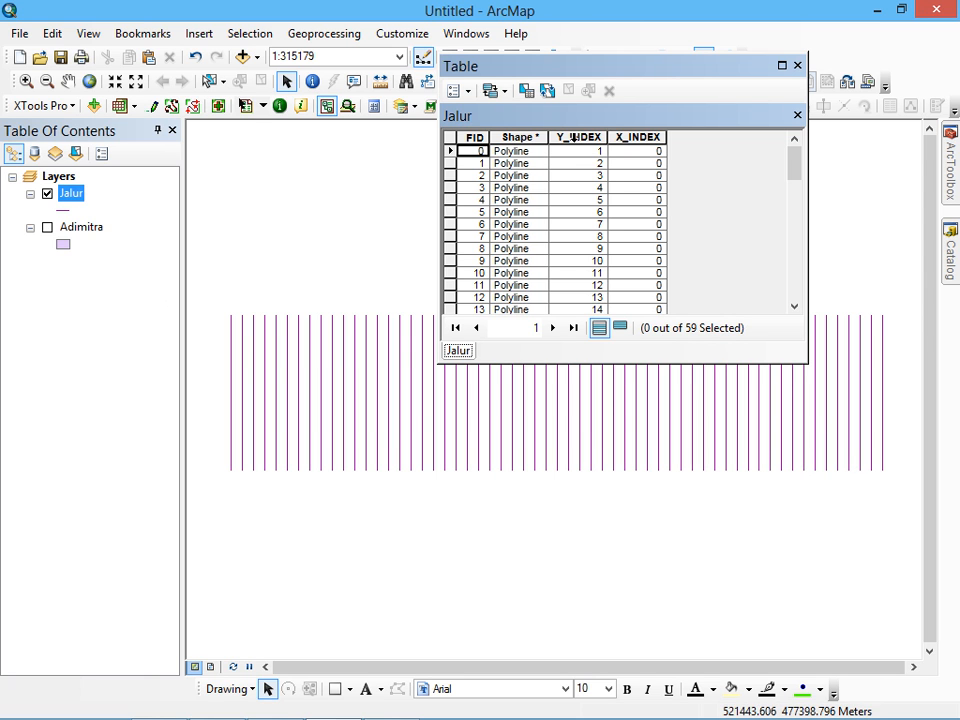
Check which lines the first two Jalur records represent by selecting each one, and clear the selection.
{"action": "left_click", "coordinate": [449, 152]}
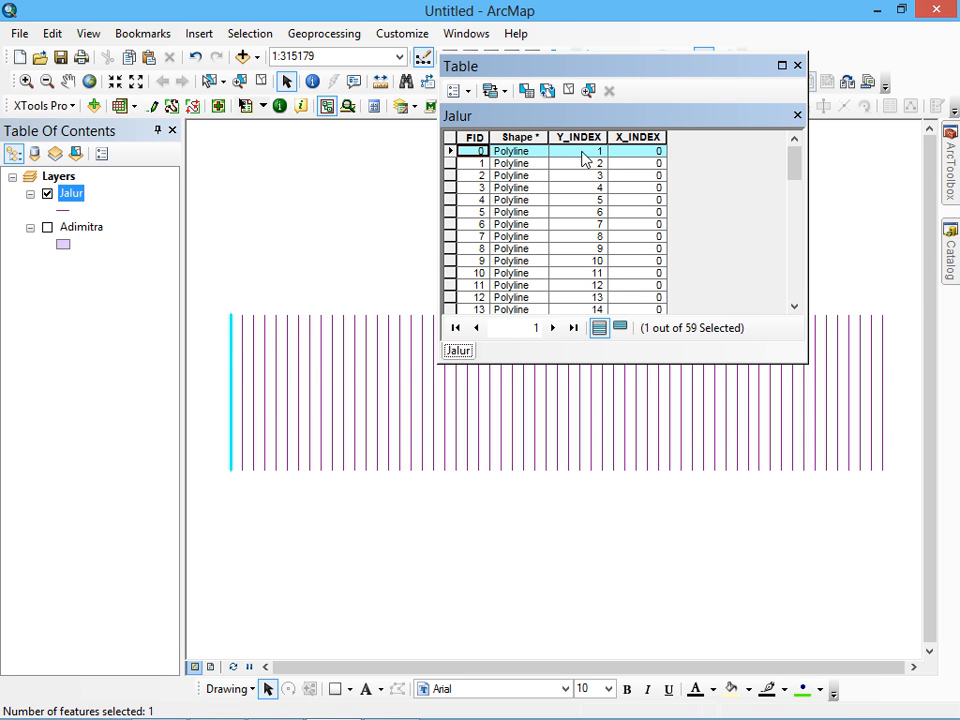
{"action": "left_click", "coordinate": [449, 164]}
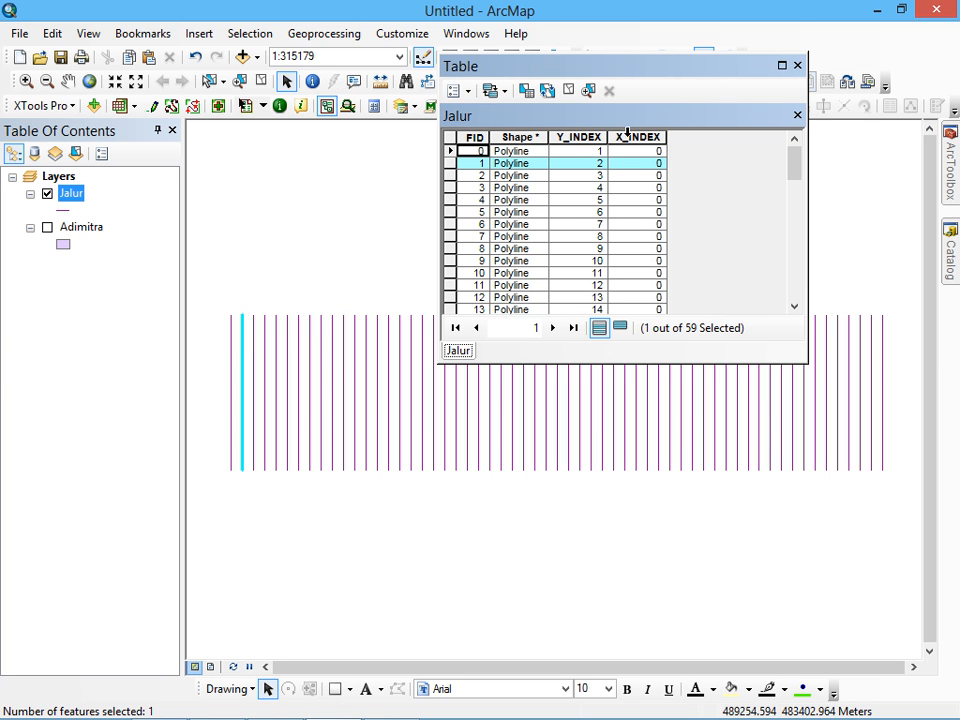
{"action": "left_click", "coordinate": [568, 92]}
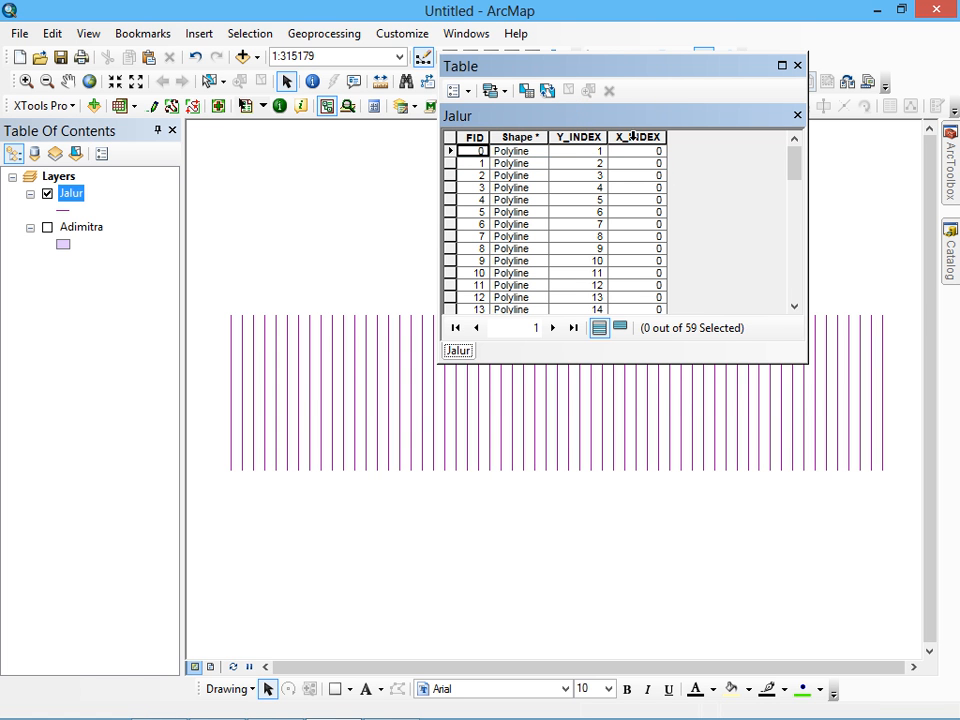
Calculate the X_INDEX field as [Y_INDEX] for all Jalur records using the Field Calculator.
{"action": "right_click", "coordinate": [632, 136]}
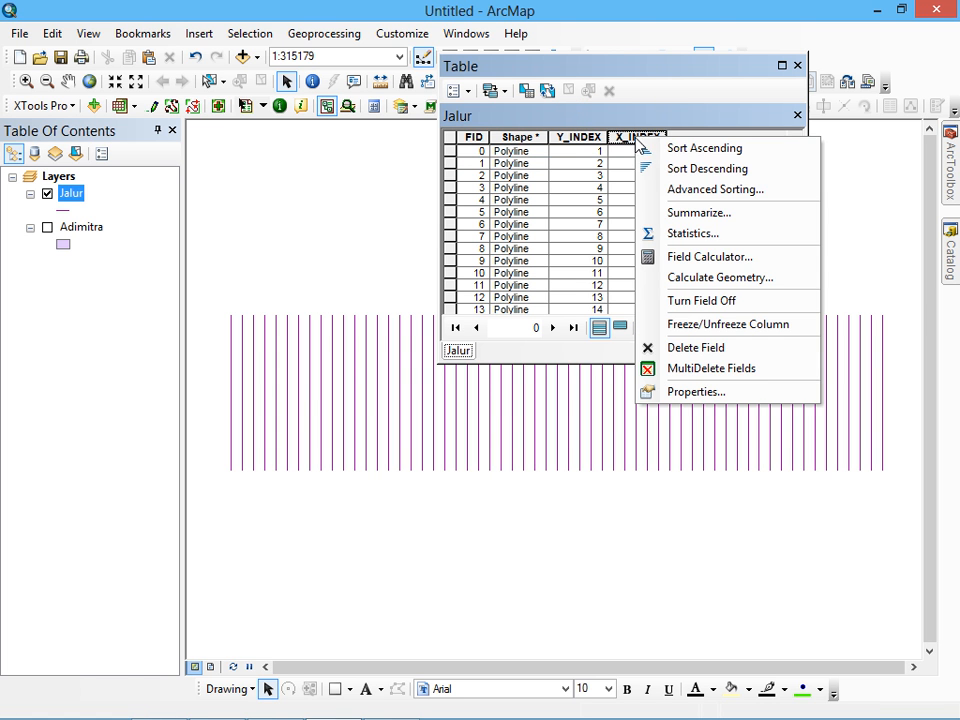
{"action": "left_click", "coordinate": [670, 256]}
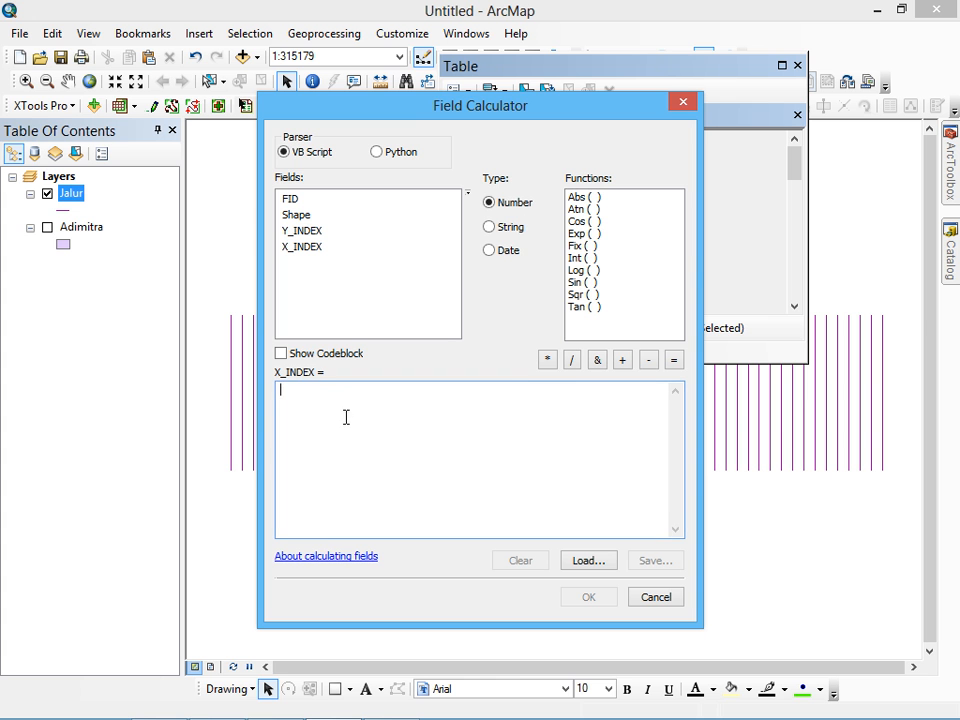
{"action": "double_click", "coordinate": [300, 232]}
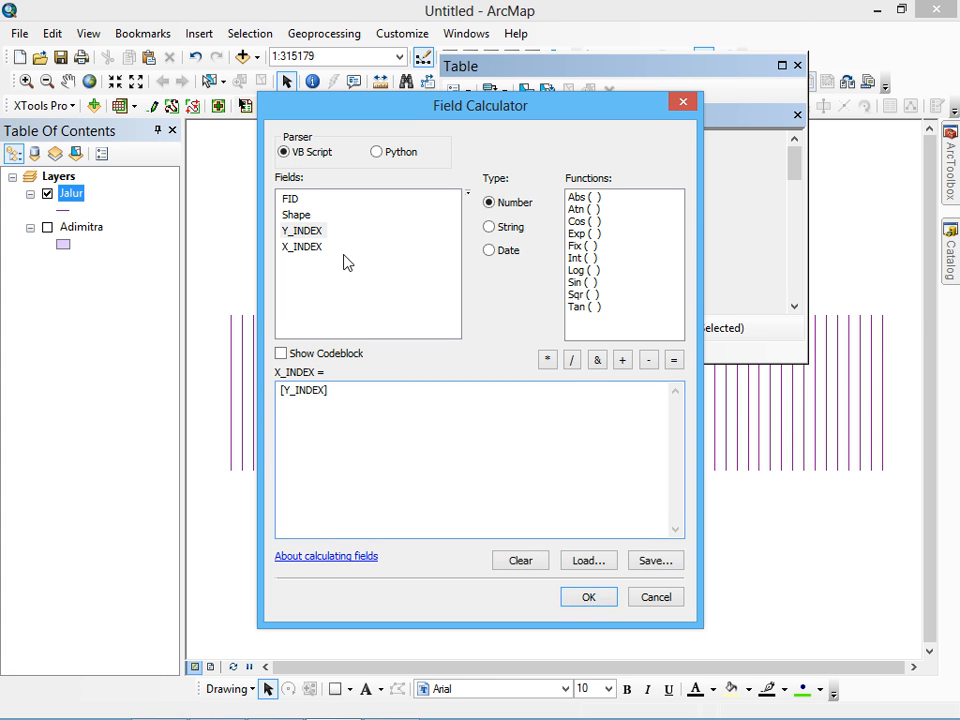
{"action": "left_click", "coordinate": [593, 600]}
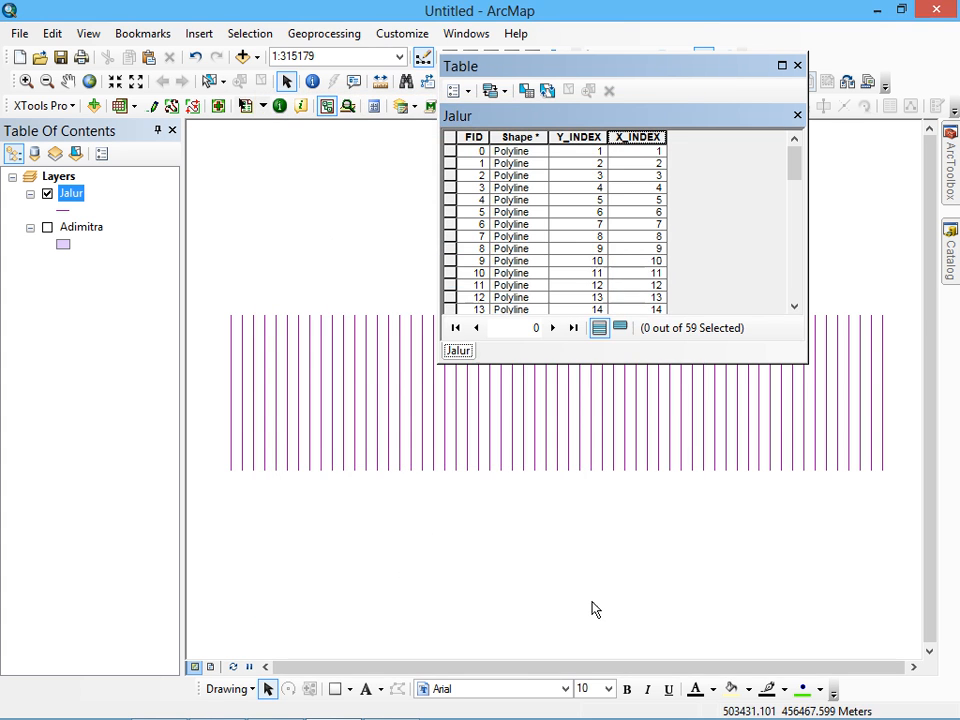
Delete the Y_INDEX field from the Jalur attribute table and close the table.
{"action": "right_click", "coordinate": [571, 139]}
{"action": "left_click", "coordinate": [615, 347]}
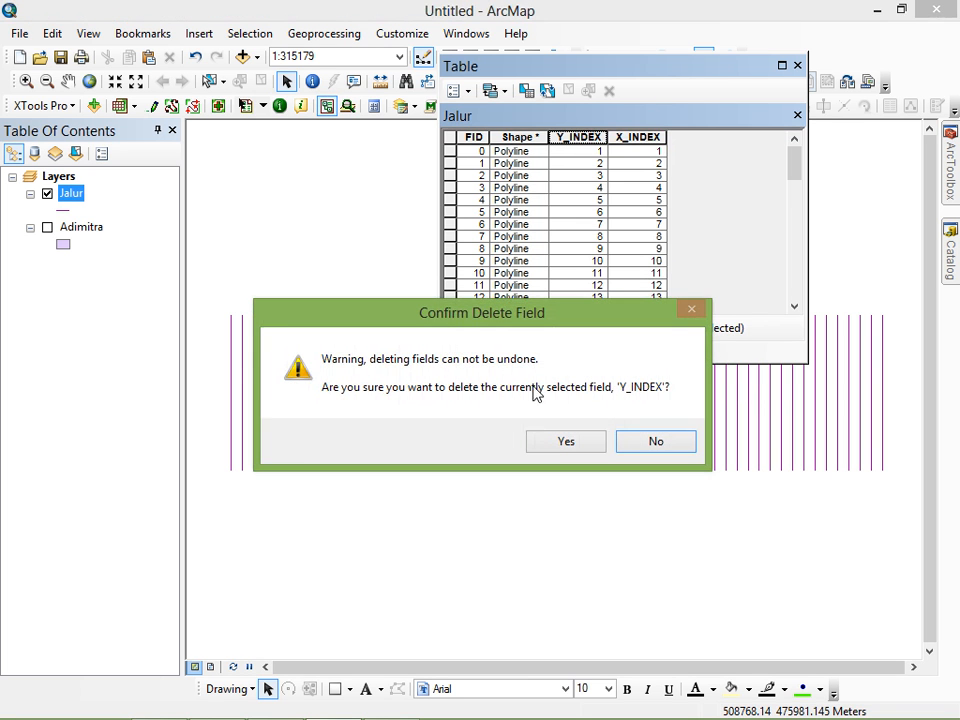
{"action": "left_click", "coordinate": [554, 444]}
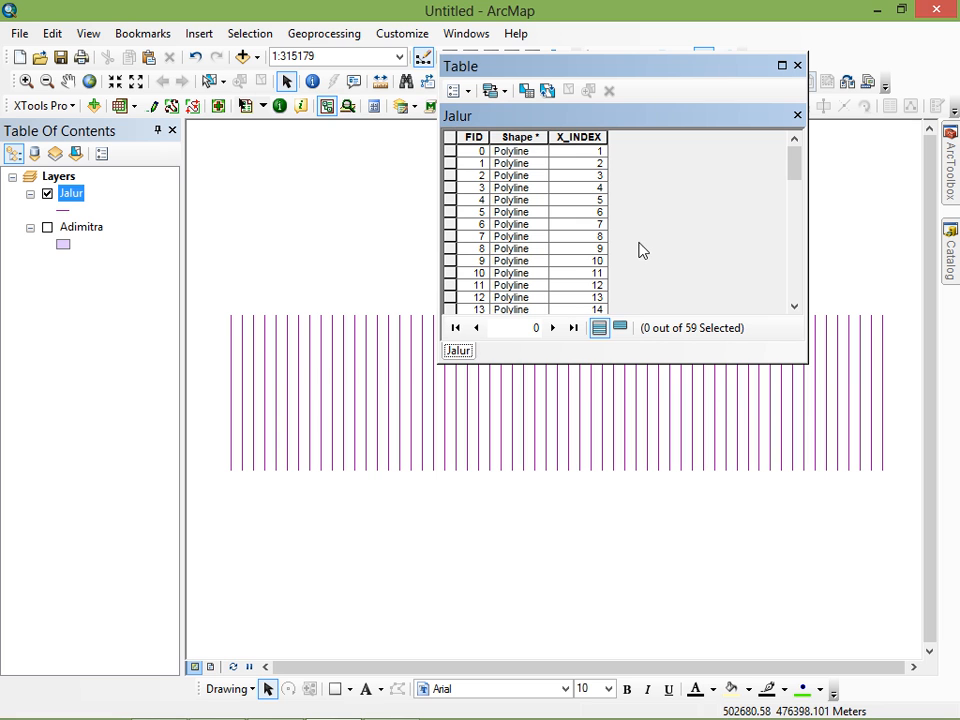
{"action": "left_click", "coordinate": [800, 67]}
Turn on labels for the Jalur layer and set their label field to X_INDEX.
{"action": "right_click", "coordinate": [75, 197]}
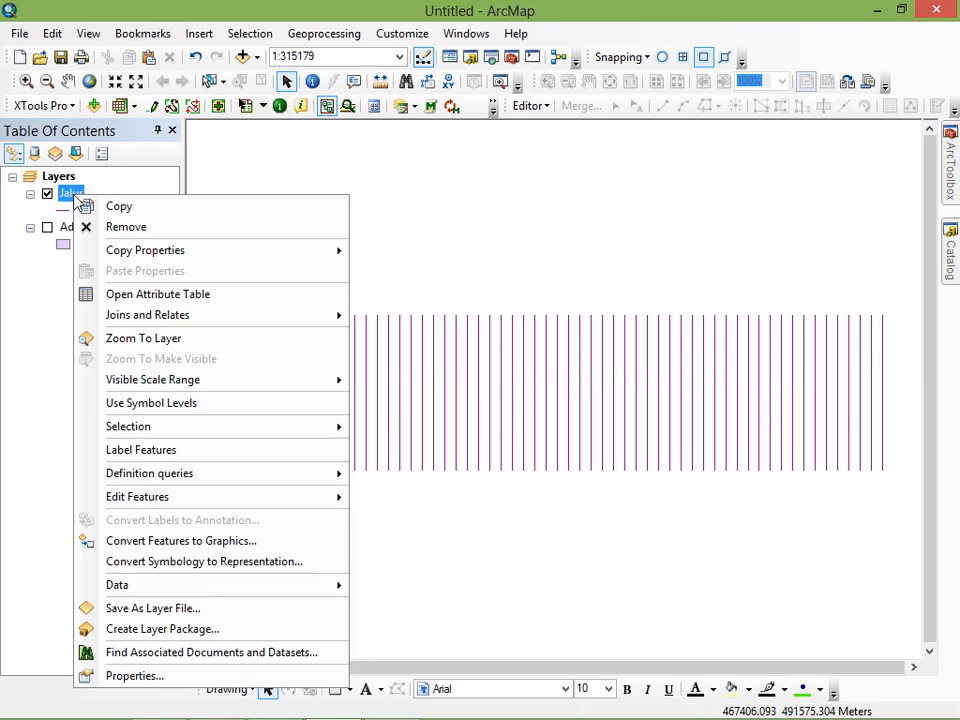
{"action": "left_click", "coordinate": [141, 451]}
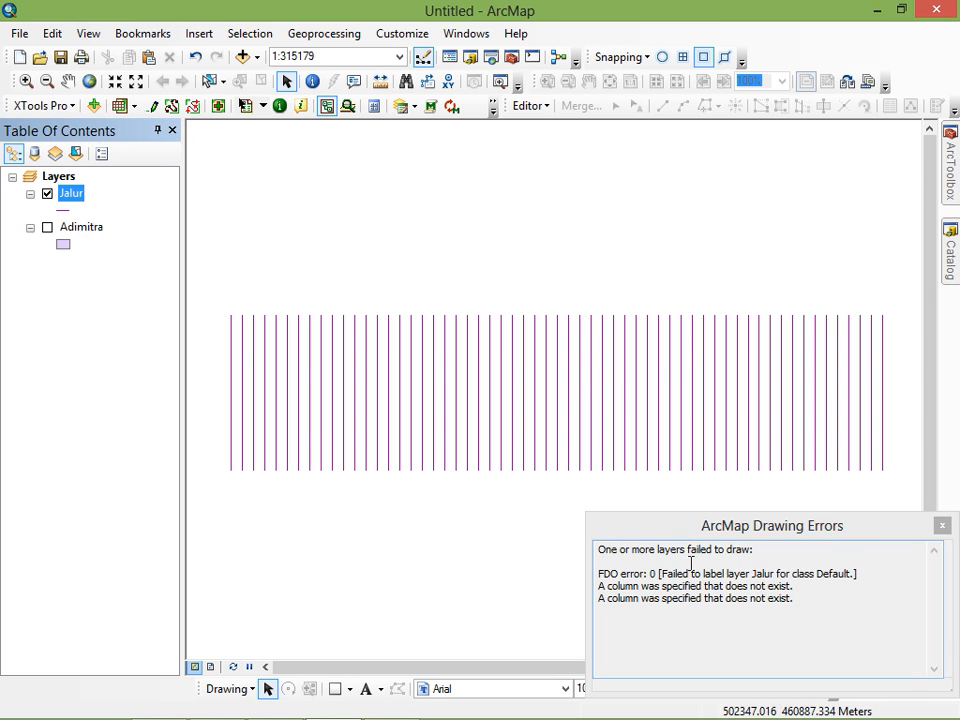
{"action": "left_click", "coordinate": [941, 526]}
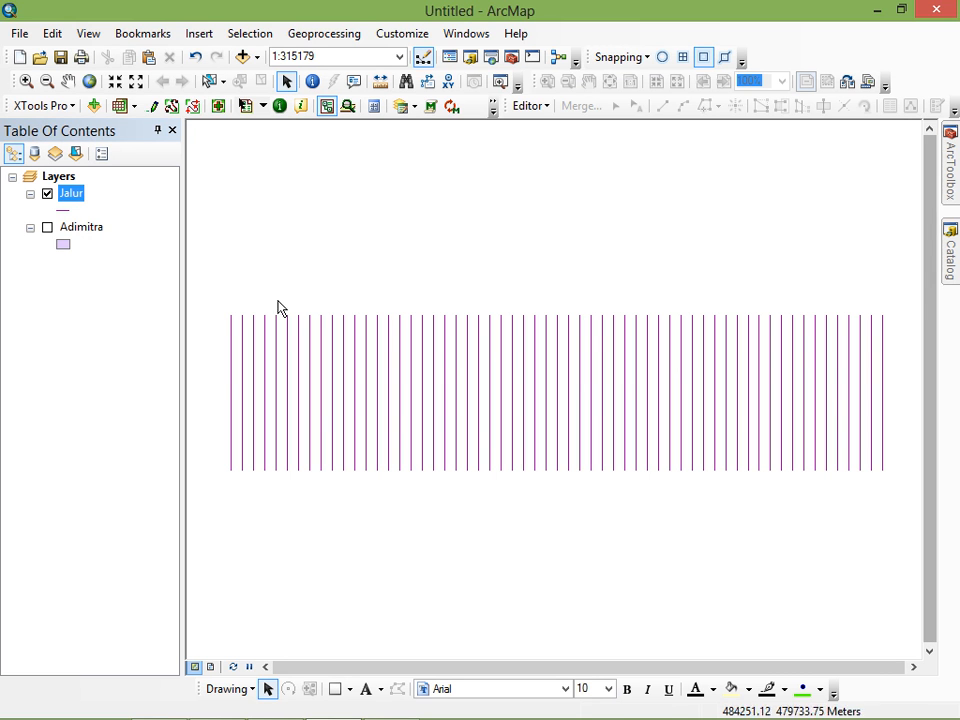
{"action": "right_click", "coordinate": [71, 195]}
{"action": "left_click", "coordinate": [129, 671]}
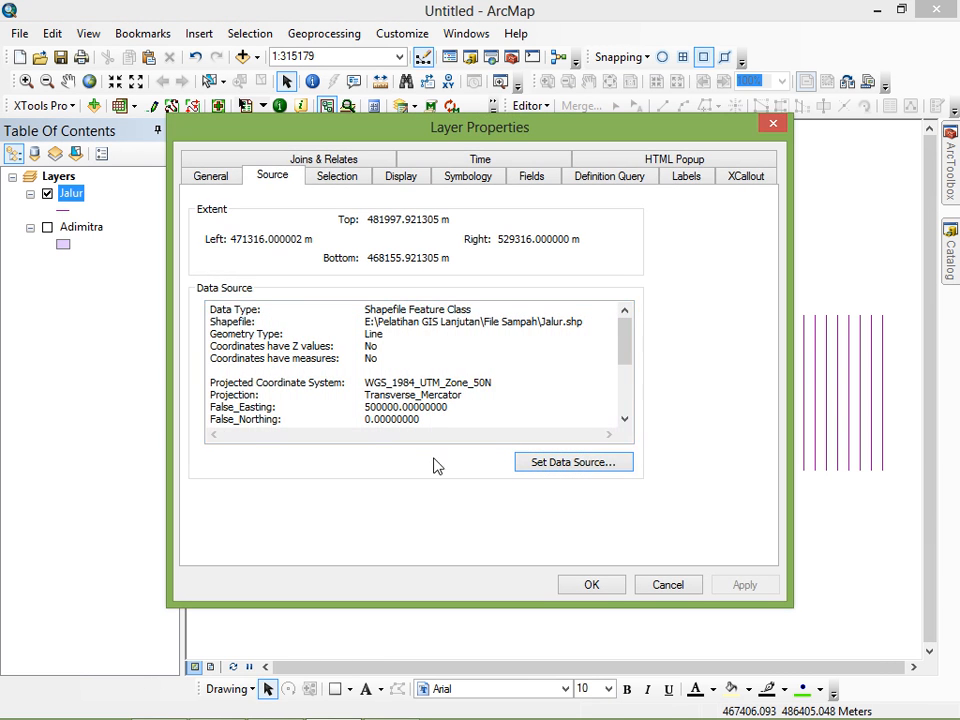
{"action": "left_click", "coordinate": [690, 178]}
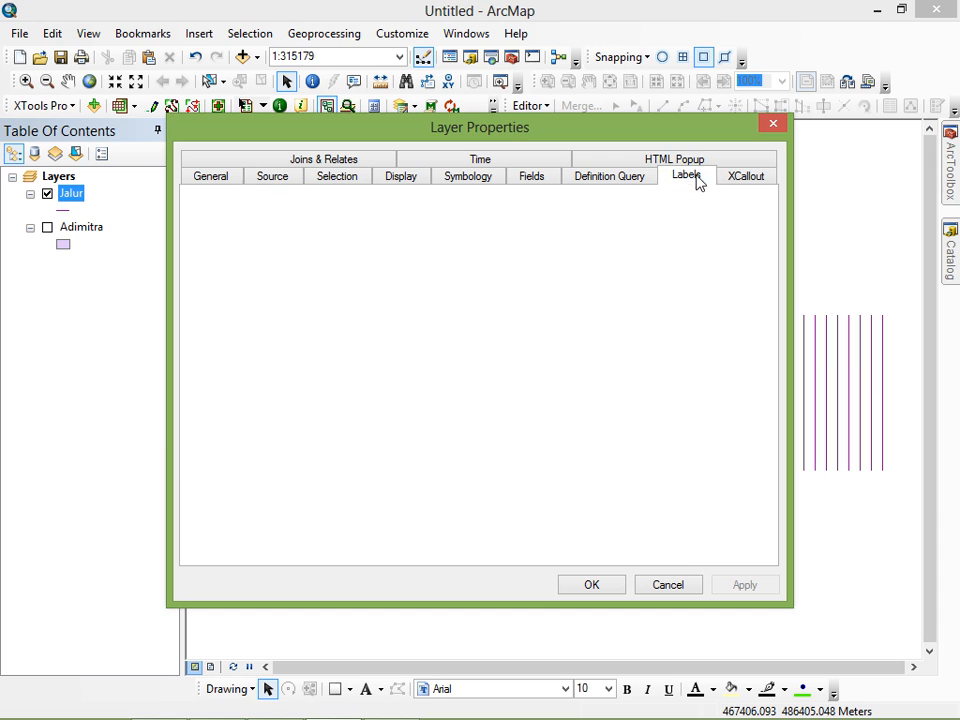
{"action": "left_click", "coordinate": [377, 332]}
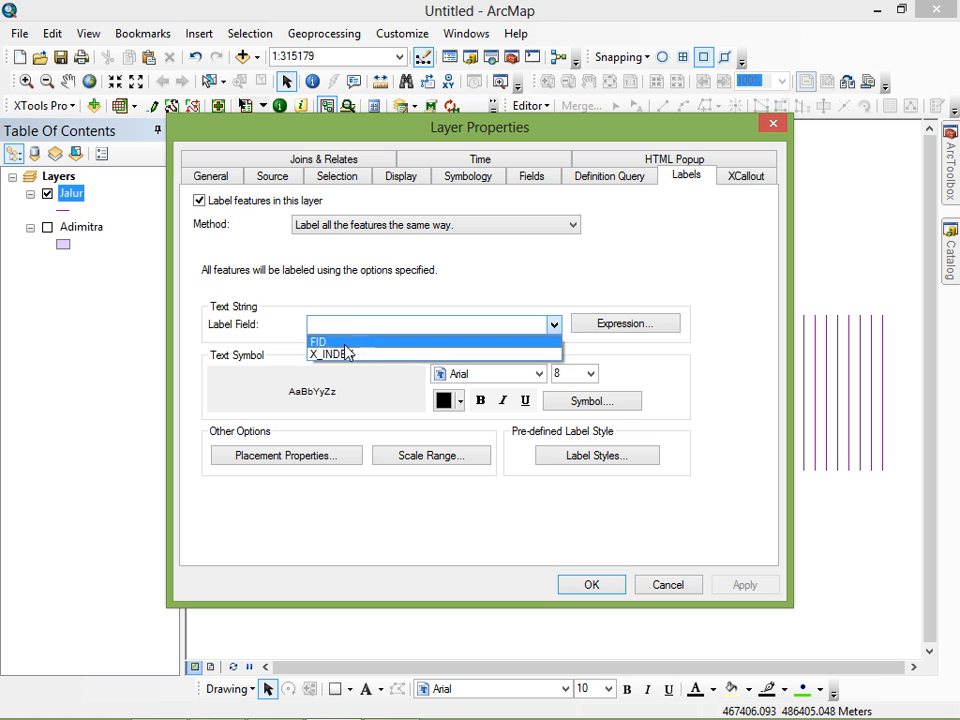
{"action": "left_click", "coordinate": [330, 355]}
{"action": "left_click", "coordinate": [590, 585]}
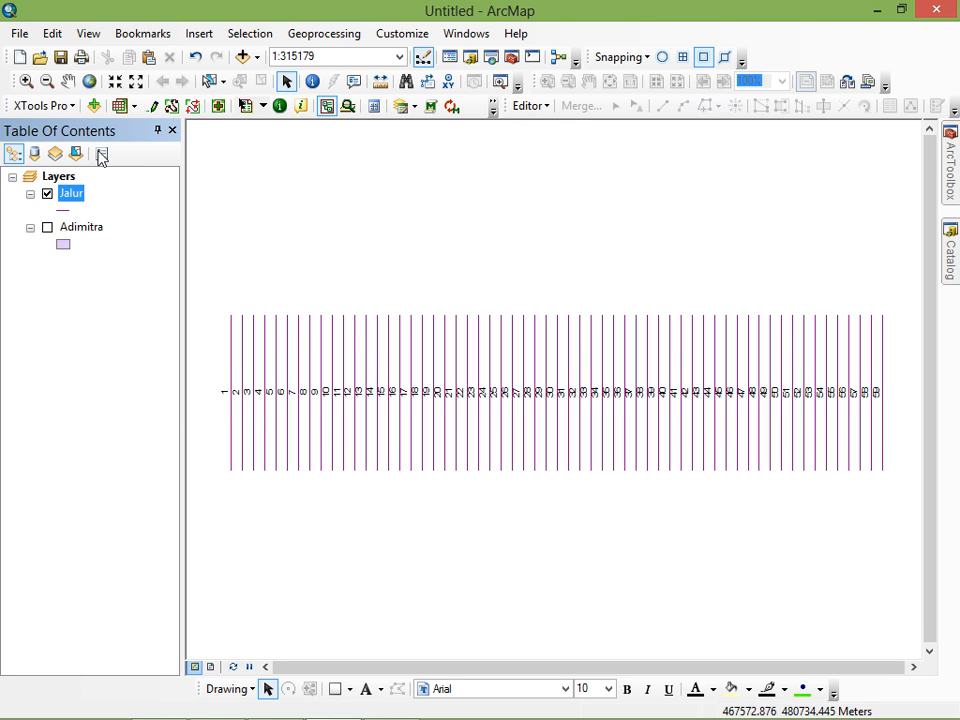
Show only the Adimitra layer and start an XTools Pro fishnet with a custom extent based on Adimitra's layer extent.
{"action": "left_click", "coordinate": [47, 196]}
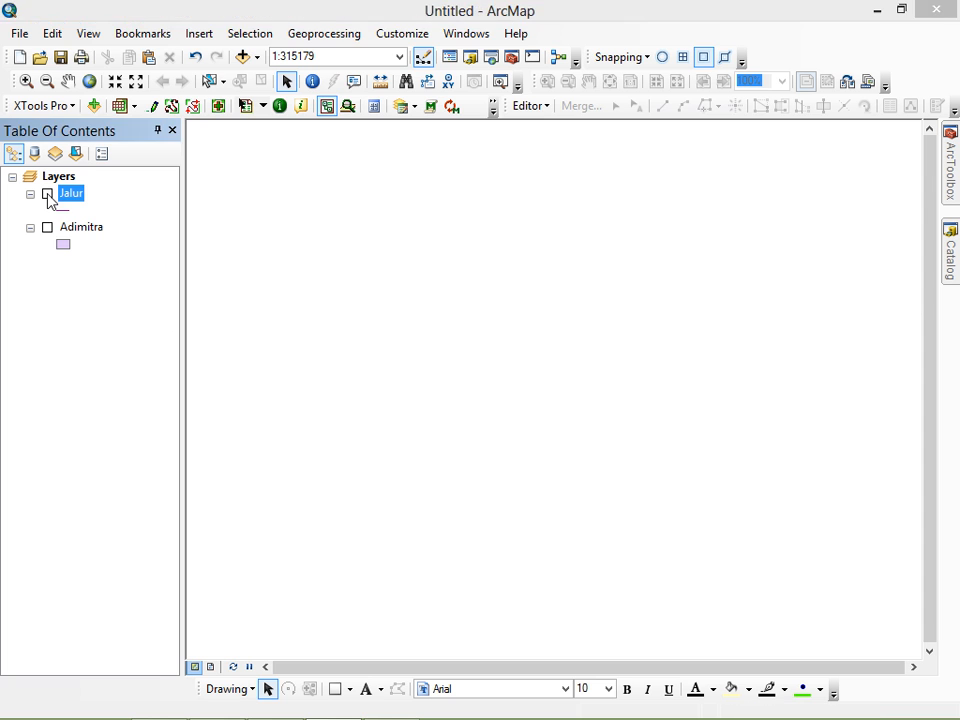
{"action": "left_click", "coordinate": [47, 228]}
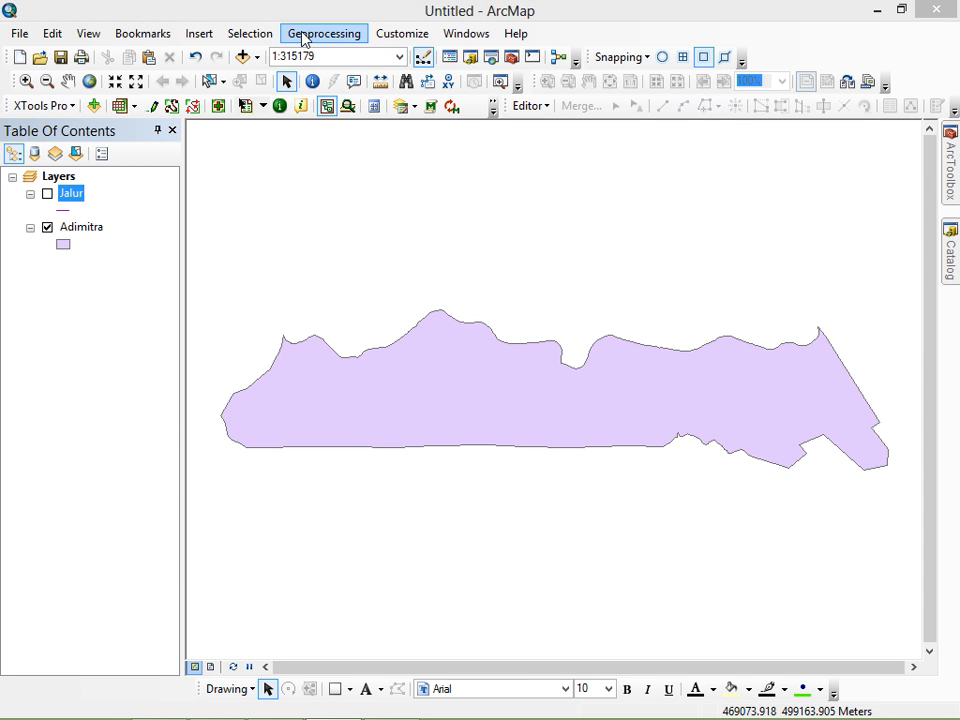
{"action": "left_click", "coordinate": [43, 106]}
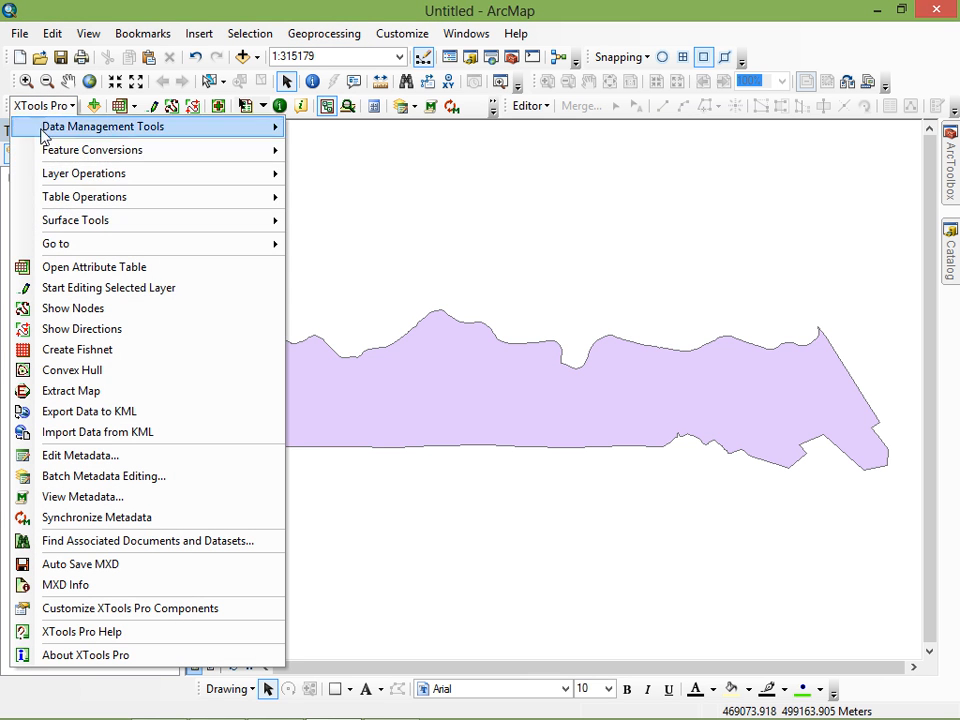
{"action": "left_click", "coordinate": [86, 350]}
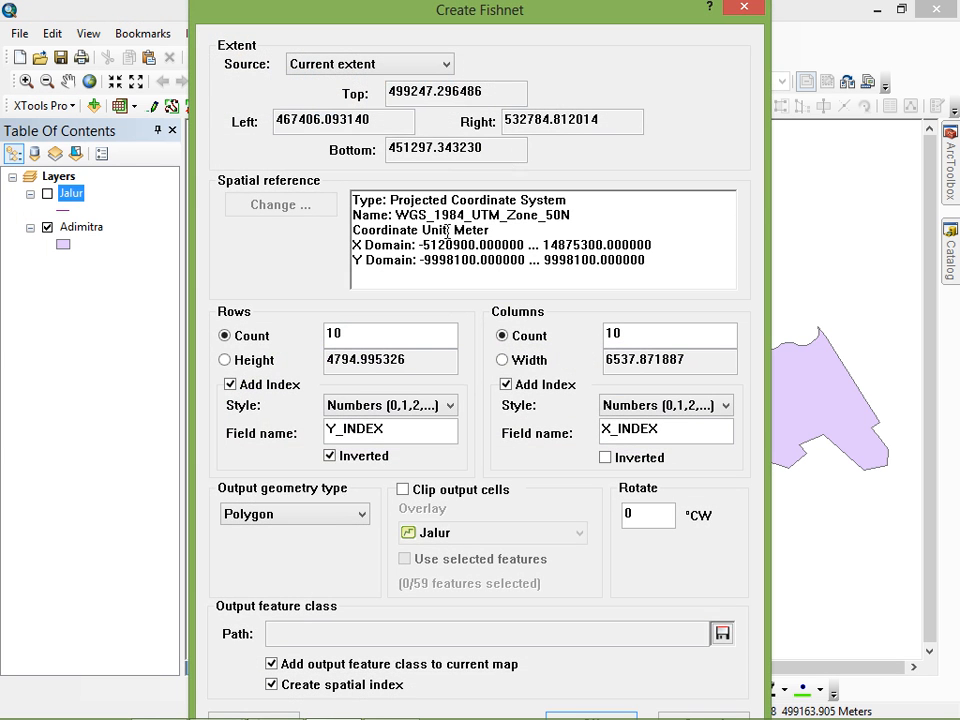
{"action": "left_click", "coordinate": [340, 66]}
{"action": "left_click", "coordinate": [358, 99]}
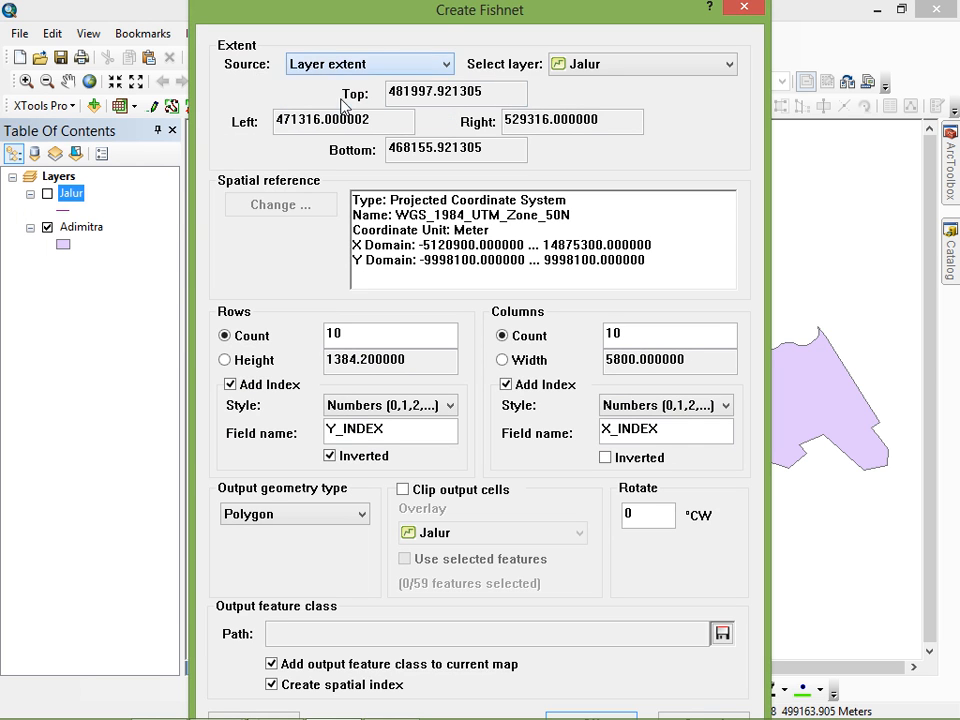
{"action": "left_click", "coordinate": [565, 64]}
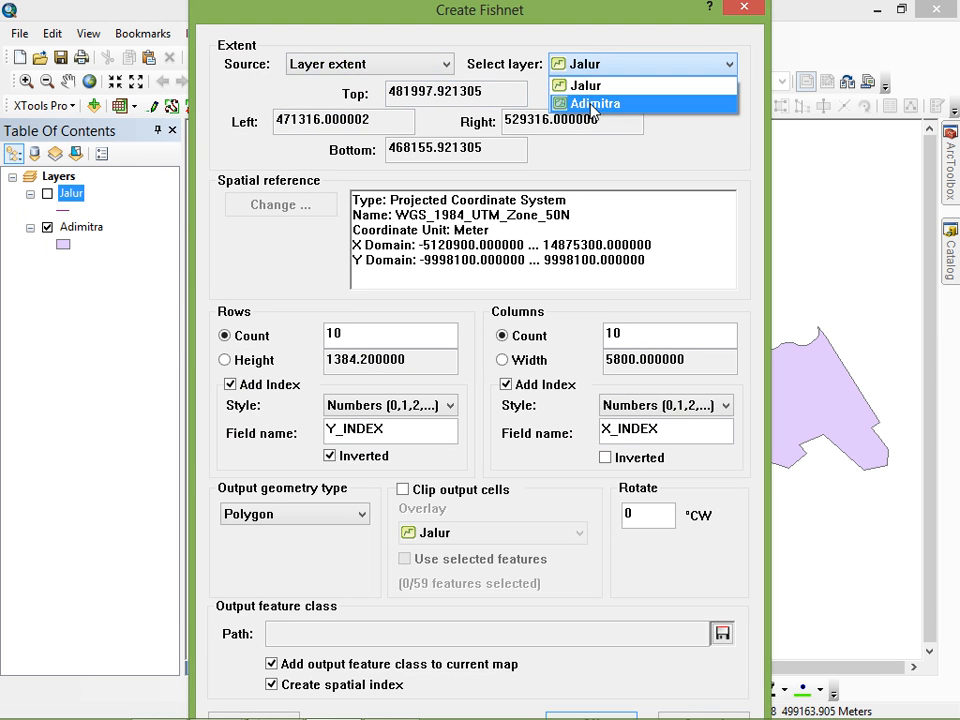
{"action": "left_click", "coordinate": [592, 104]}
{"action": "left_click", "coordinate": [340, 66]}
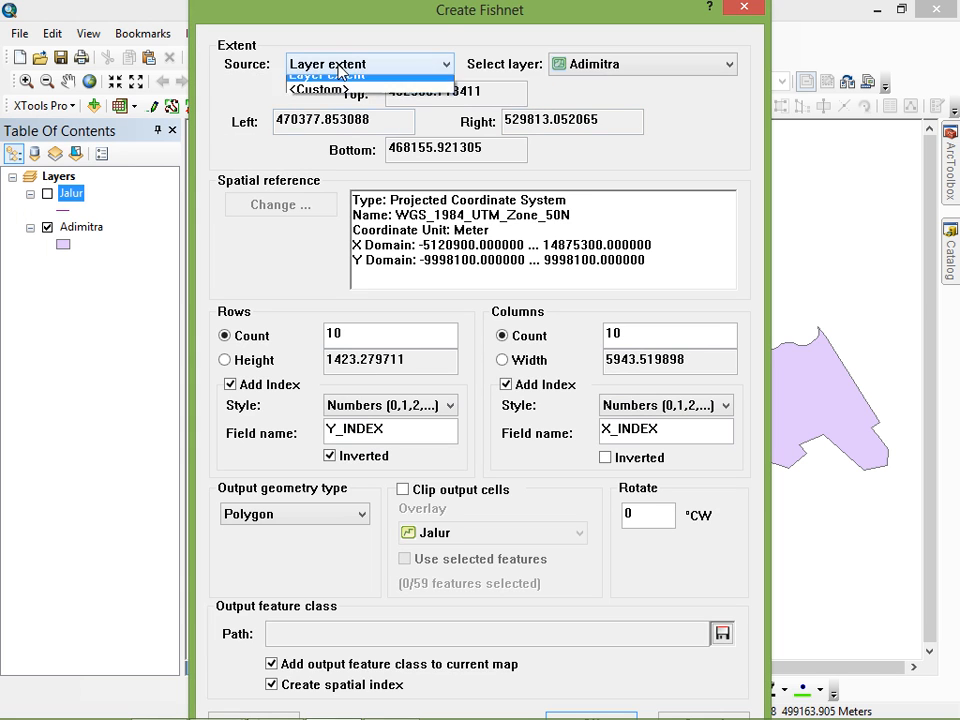
{"action": "left_click", "coordinate": [310, 110]}
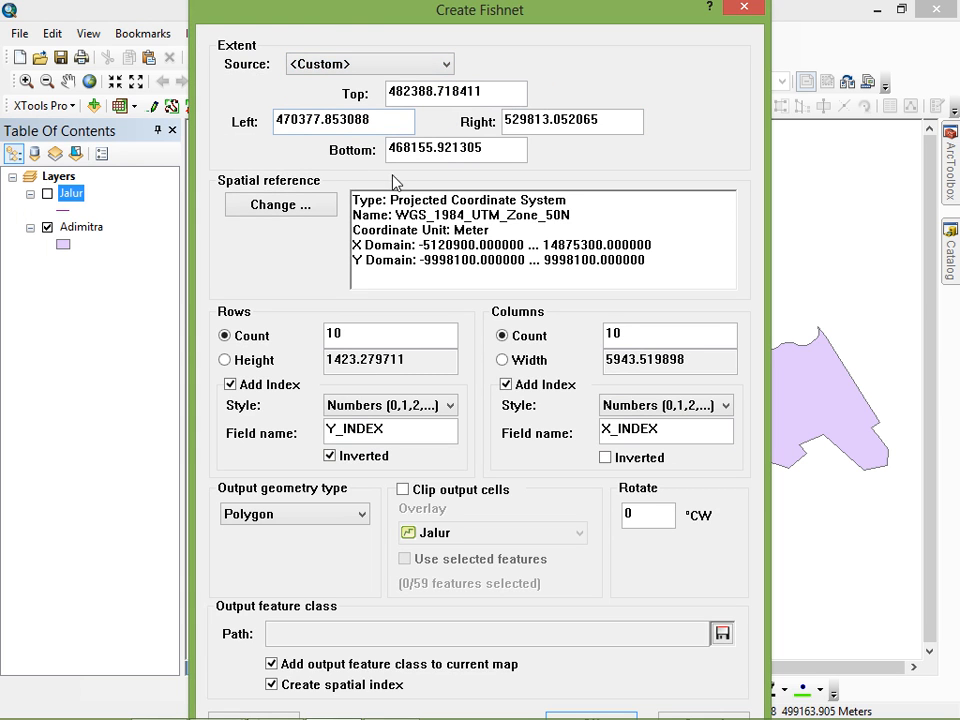
Copy the first plot's Y coordinate from cell H16 in Excel and set it as the fishnet's bottom extent, 468174.
{"action": "left_click_drag", "start_coordinate": [505, 148], "coordinate": [386, 149]}
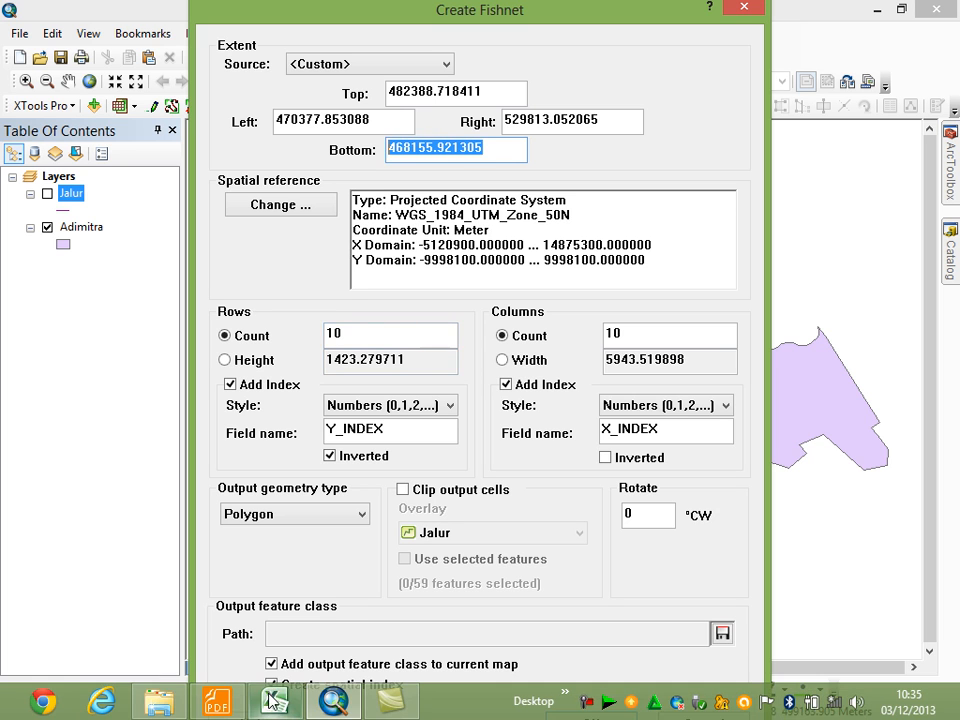
{"action": "left_click", "coordinate": [276, 698]}
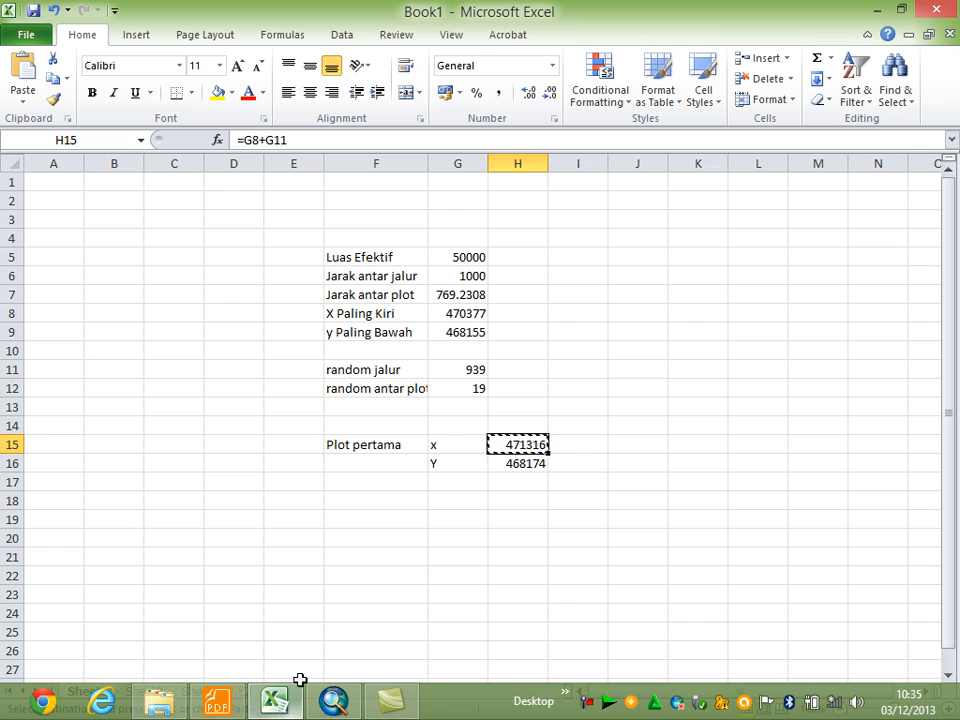
{"action": "right_click", "coordinate": [513, 466]}
{"action": "left_click", "coordinate": [575, 168]}
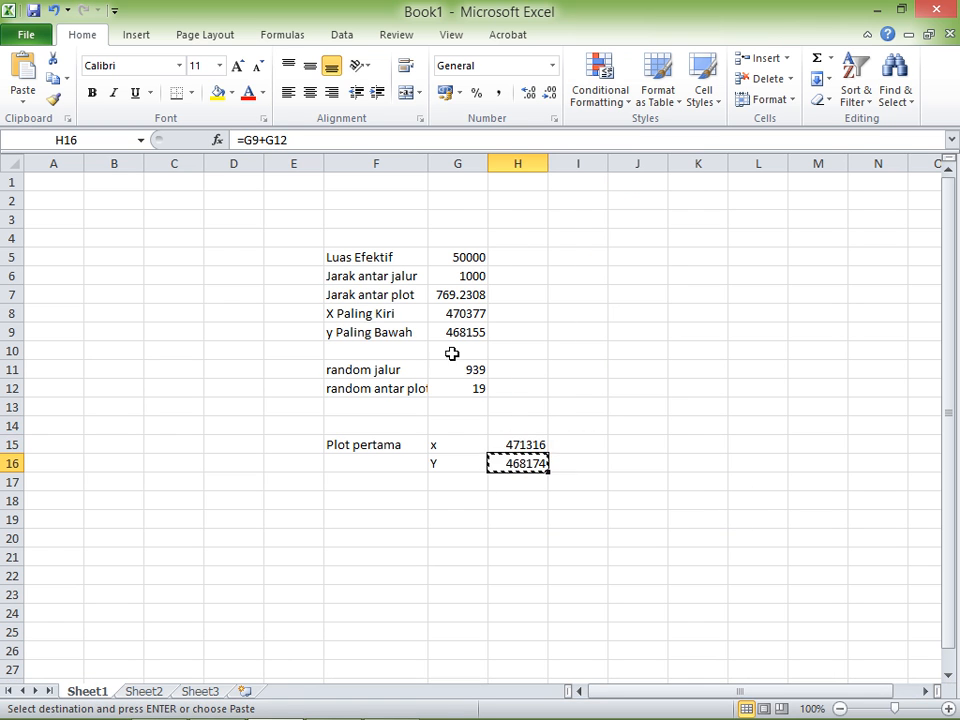
{"action": "left_click", "coordinate": [334, 700]}
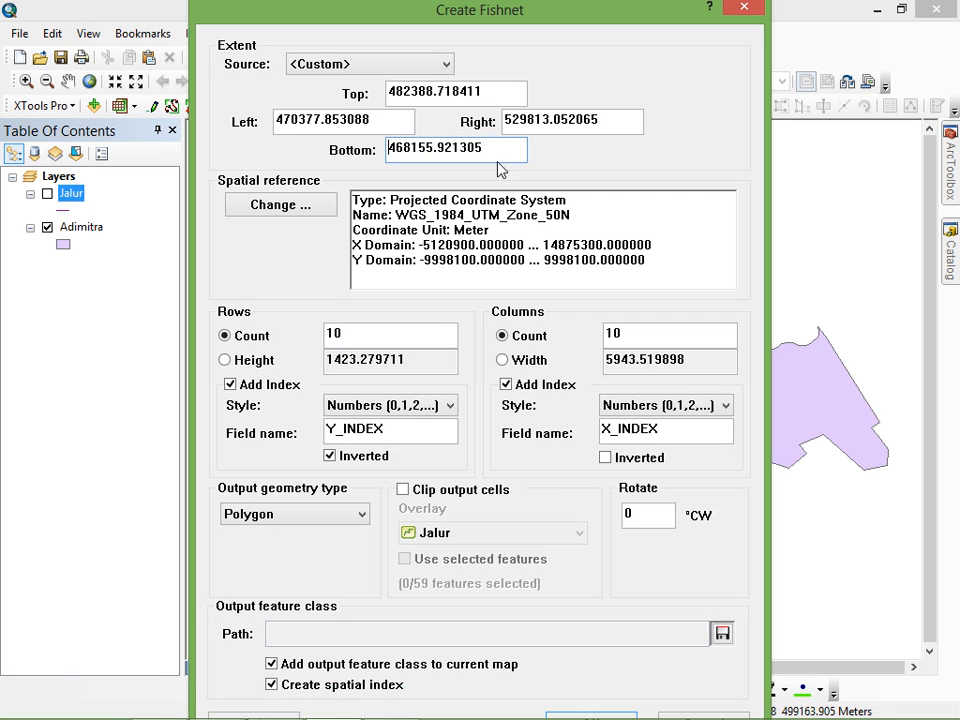
{"action": "left_click_drag", "start_coordinate": [506, 150], "coordinate": [388, 150]}
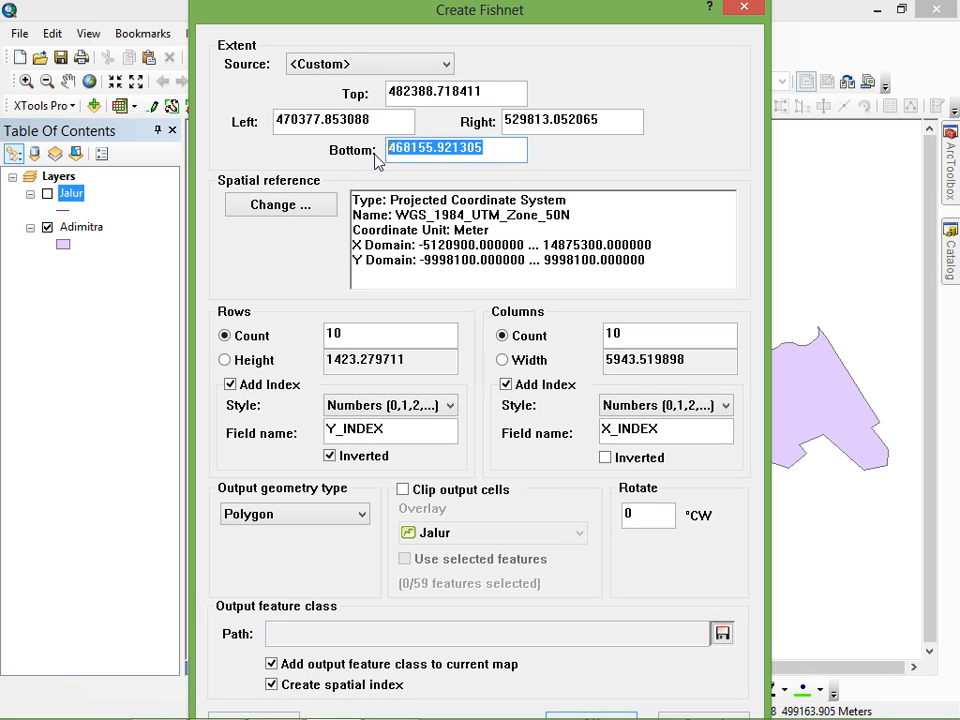
{"action": "key", "text": "ctrl+v"}
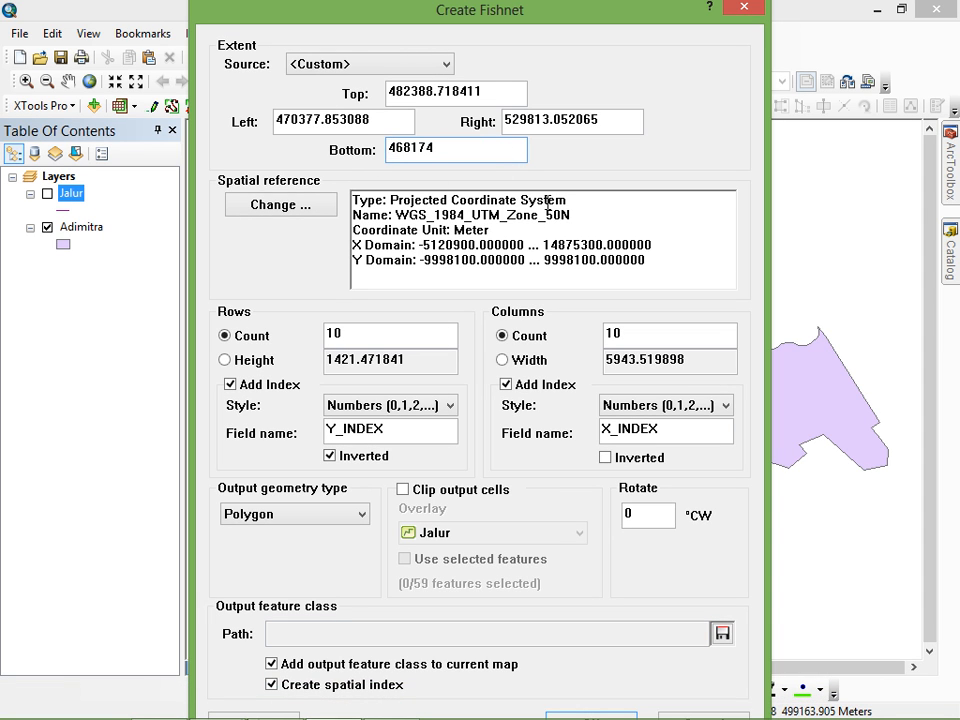
Define the fishnet cells by size, with a row height of 769 and a column width of 1000.
{"action": "left_click", "coordinate": [251, 366]}
{"action": "double_click", "coordinate": [388, 362]}
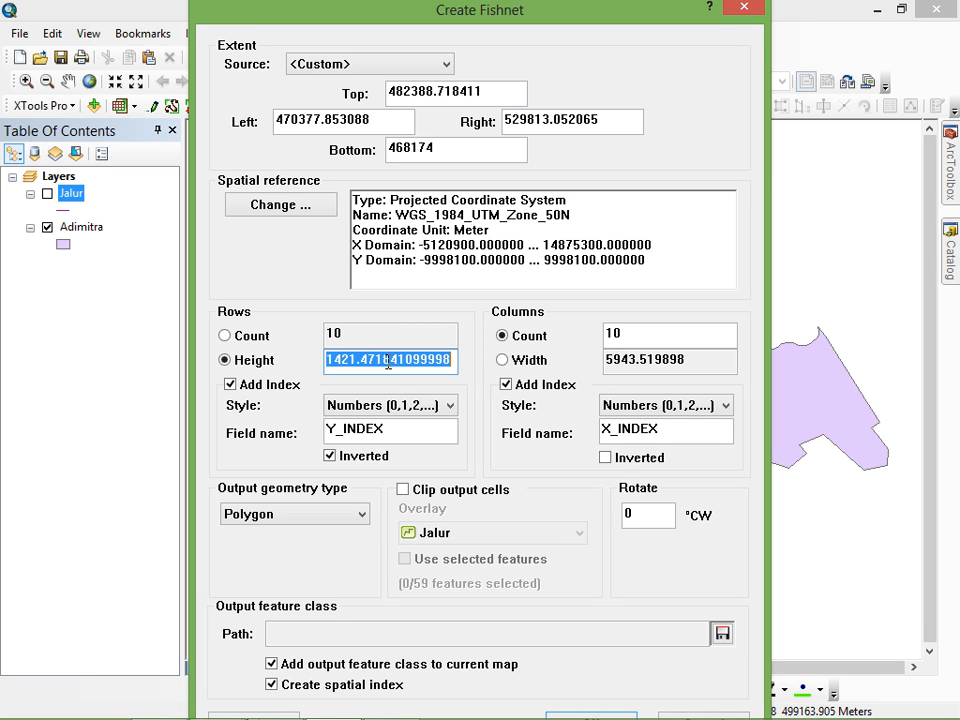
{"action": "type", "text": "769"}
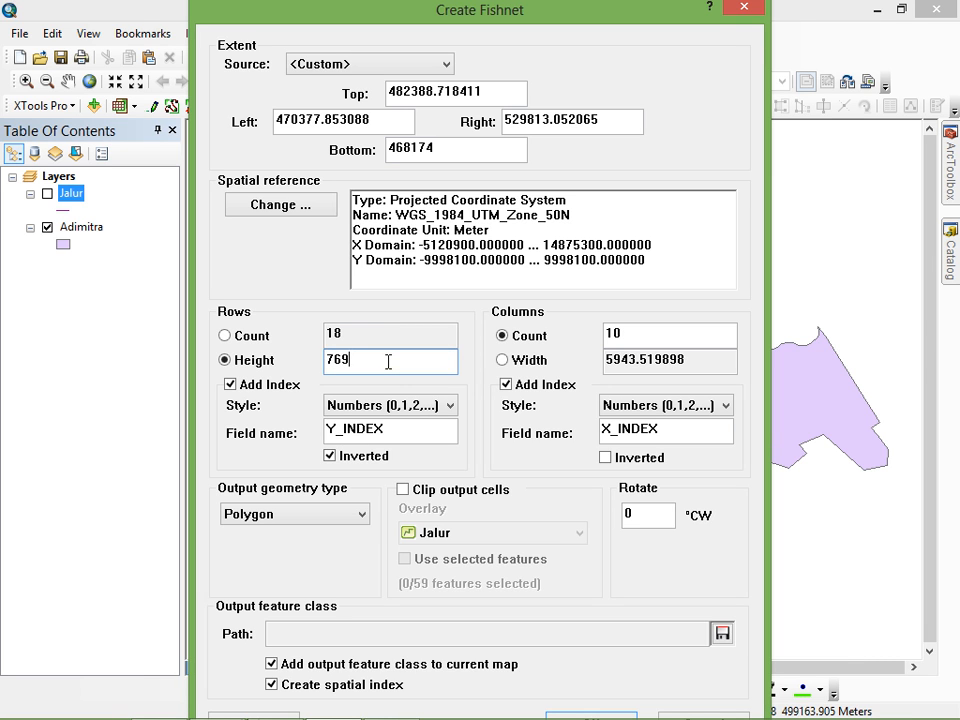
{"action": "left_click", "coordinate": [502, 360]}
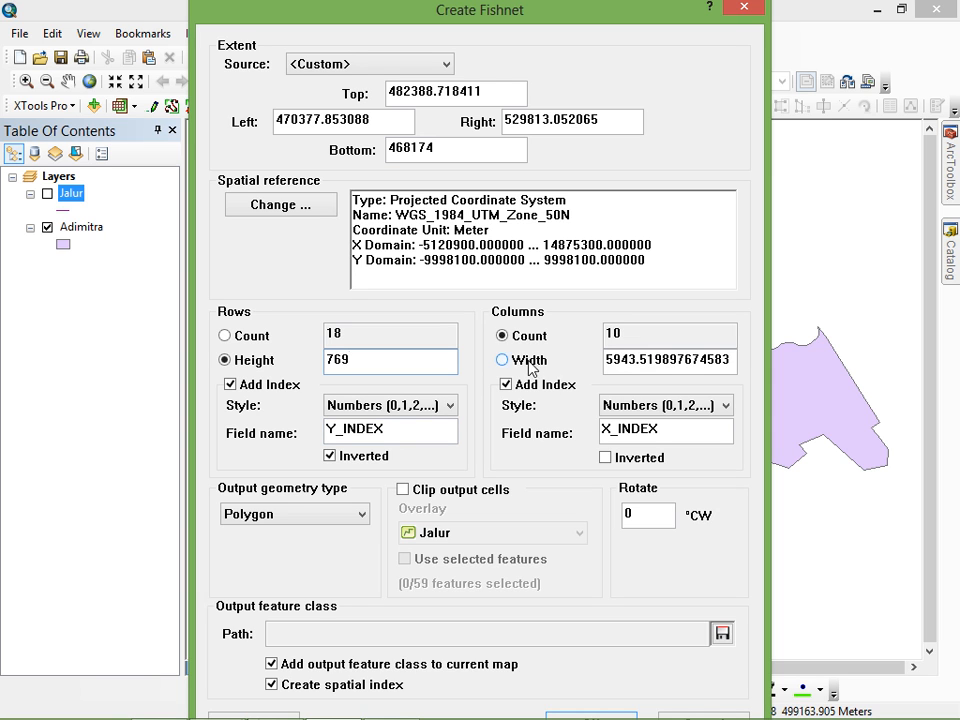
{"action": "double_click", "coordinate": [633, 362]}
{"action": "type", "text": "1000"}
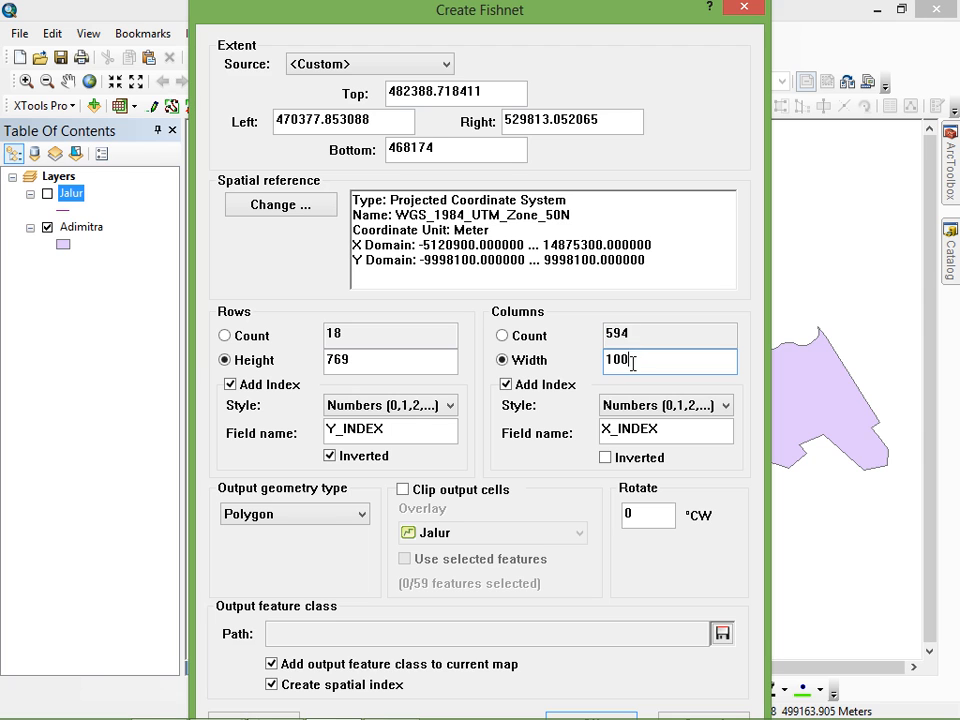
Set the row and column index styles to Numbers (1,2,3,...) and turn off the inverted row index.
{"action": "left_click", "coordinate": [367, 412]}
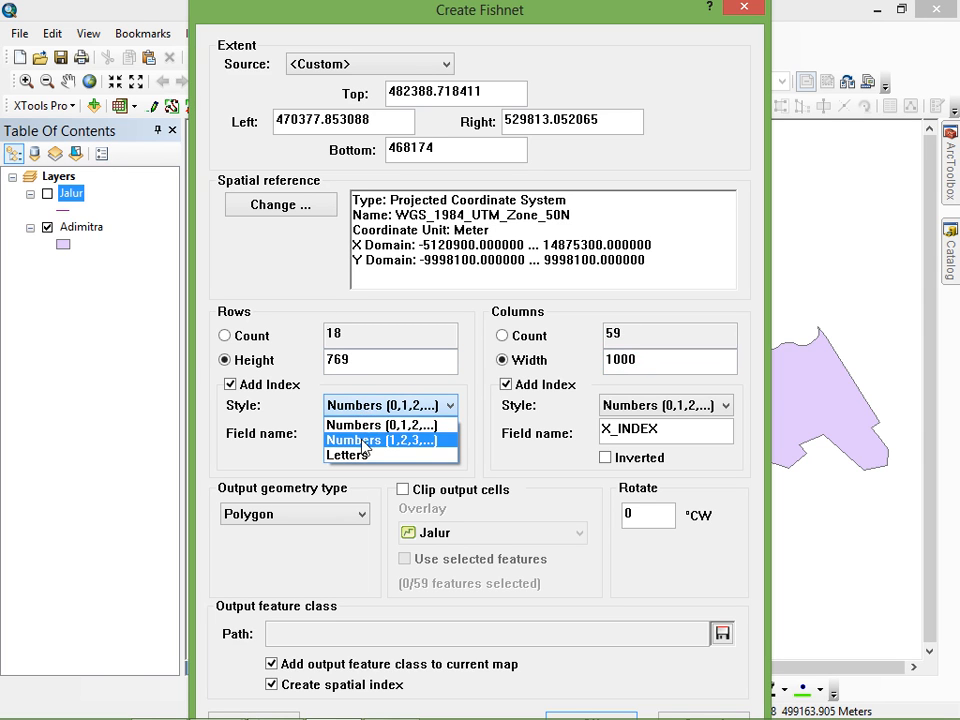
{"action": "left_click", "coordinate": [363, 440]}
{"action": "left_click", "coordinate": [672, 407]}
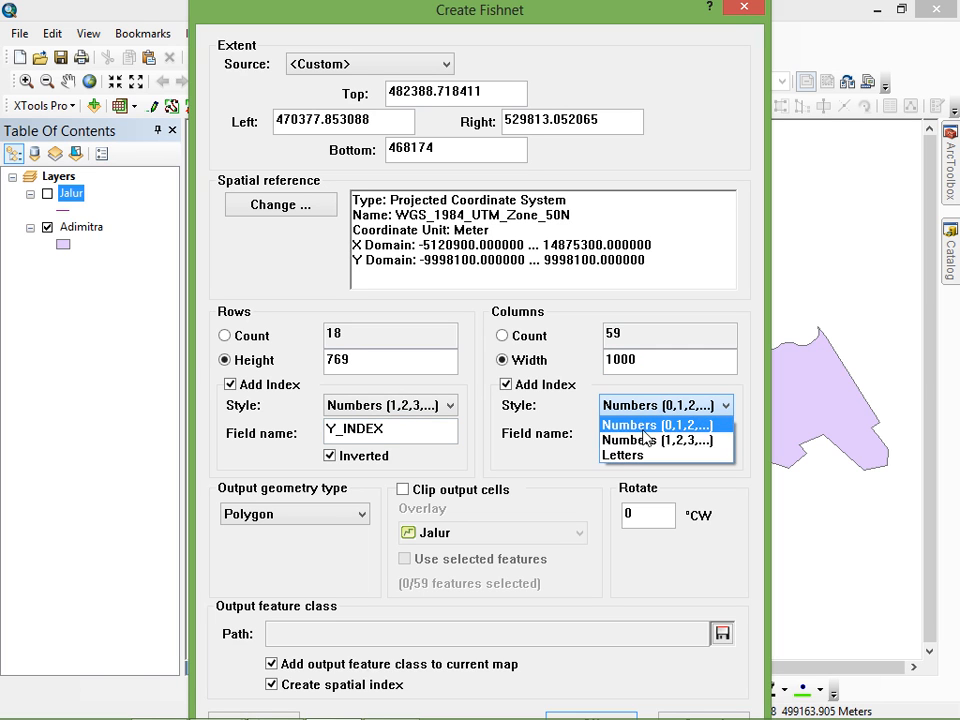
{"action": "left_click", "coordinate": [643, 441]}
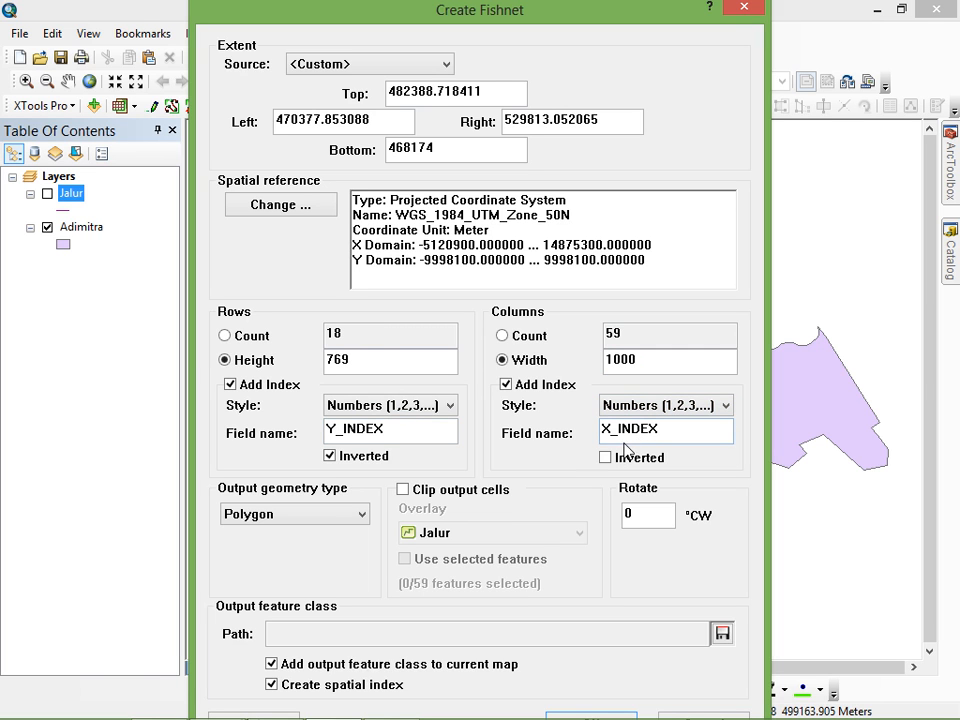
{"action": "left_click", "coordinate": [330, 456]}
Create the fishnet with Polyline output, saved as the shapefile Barisi in the File Sampah folder.
{"action": "left_click", "coordinate": [262, 514]}
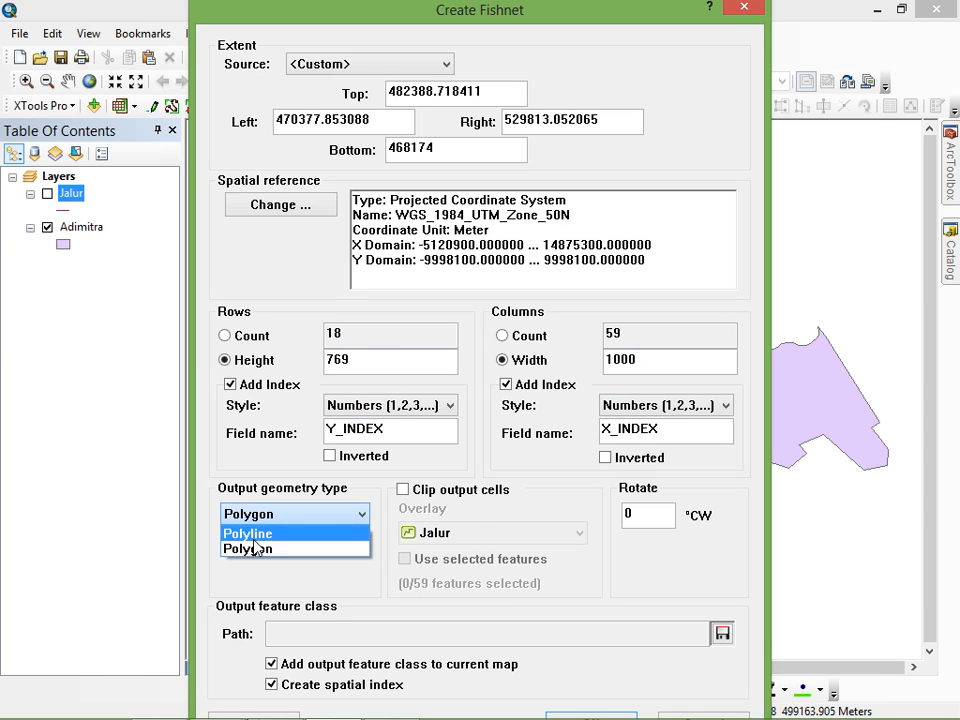
{"action": "left_click", "coordinate": [250, 531]}
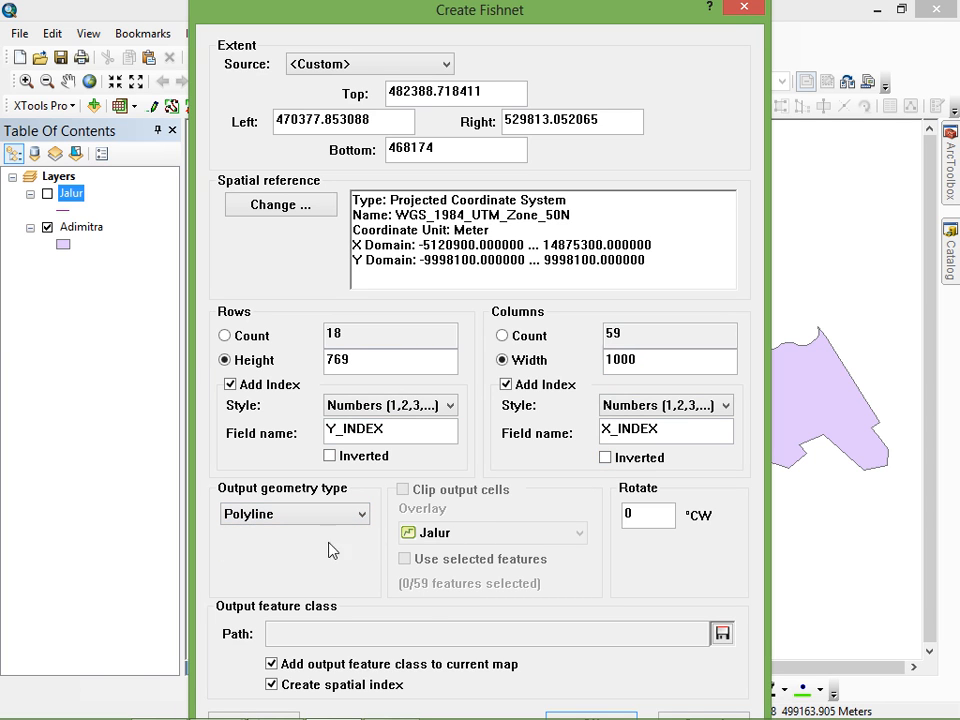
{"action": "left_click", "coordinate": [721, 633]}
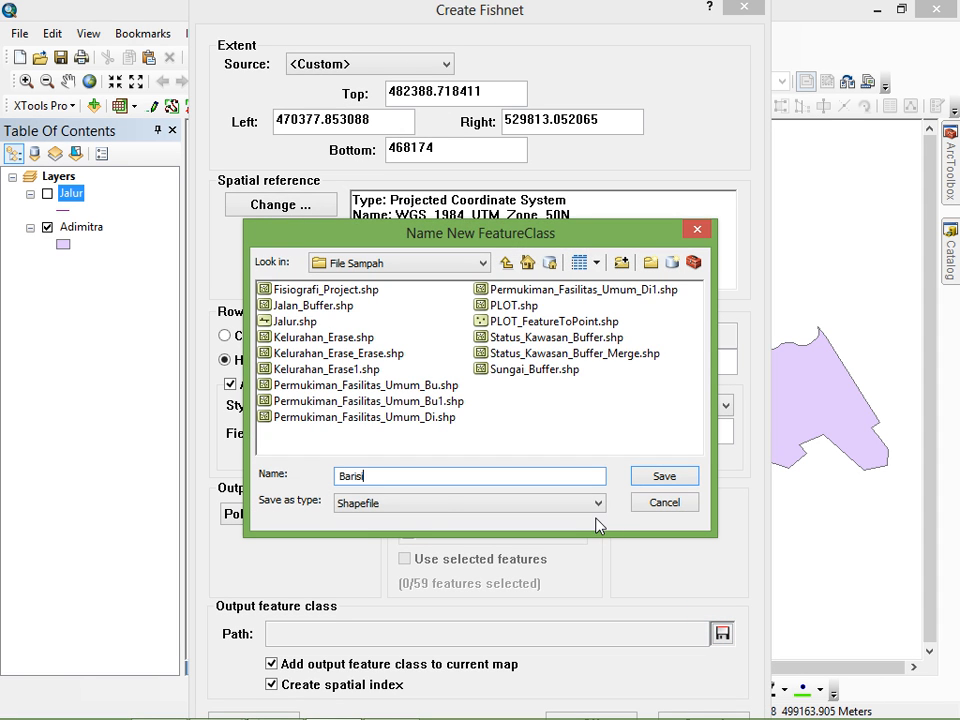
{"action": "left_click", "coordinate": [663, 476]}
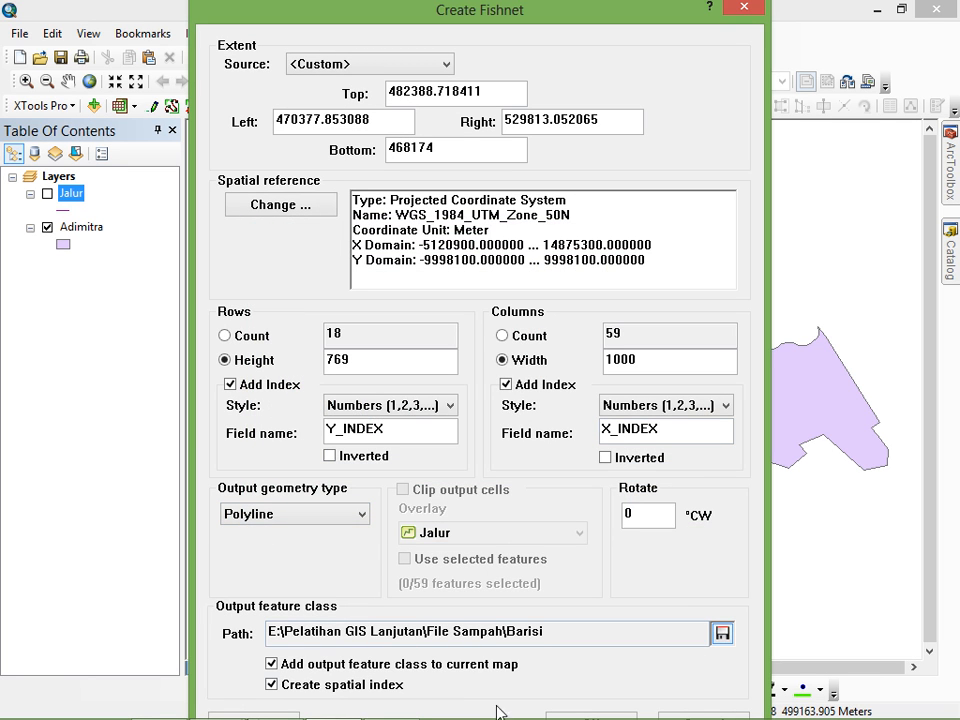
{"action": "left_click", "coordinate": [556, 714]}
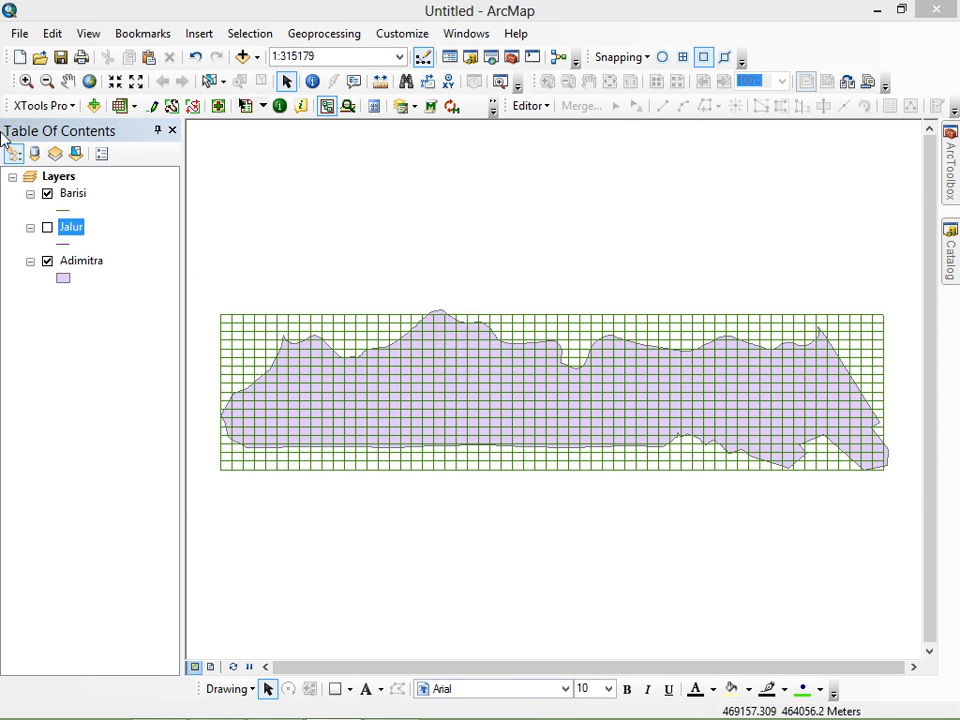
Hide the Adimitra layer and delete all vertical lines from the Barisi layer in an edit session.
{"action": "left_click", "coordinate": [47, 261]}
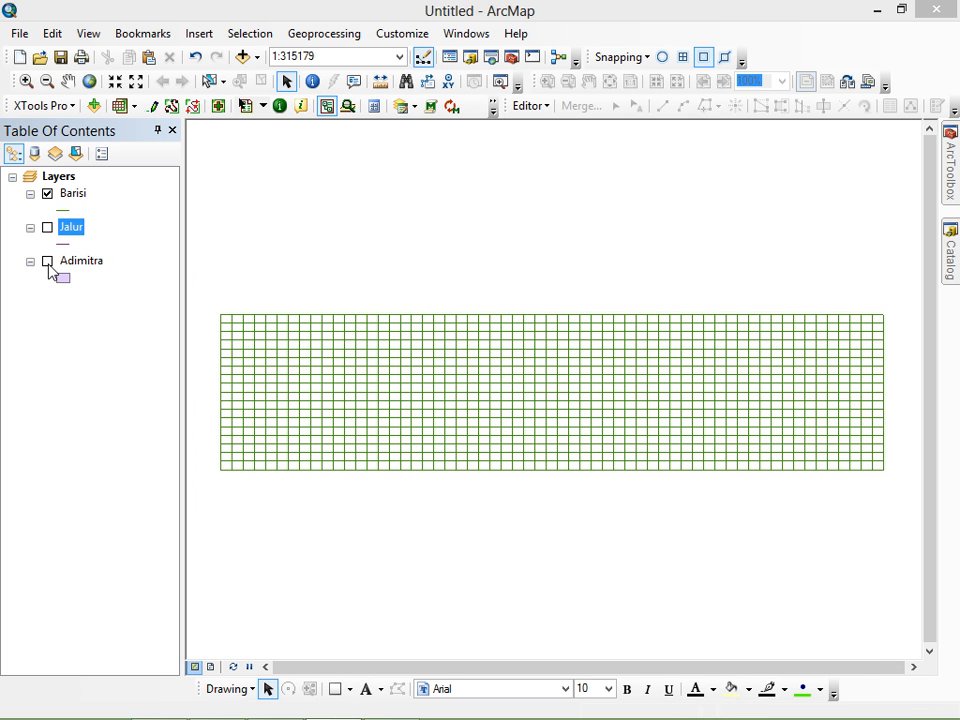
{"action": "left_click", "coordinate": [535, 110]}
{"action": "left_click", "coordinate": [541, 125]}
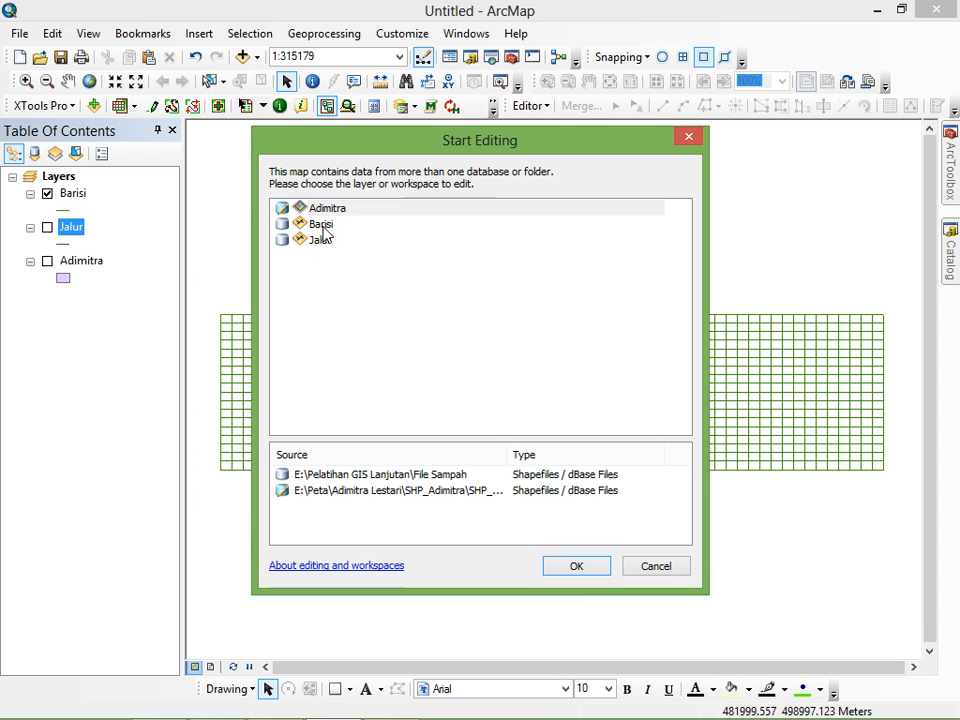
{"action": "left_click", "coordinate": [322, 225]}
{"action": "left_click", "coordinate": [577, 577]}
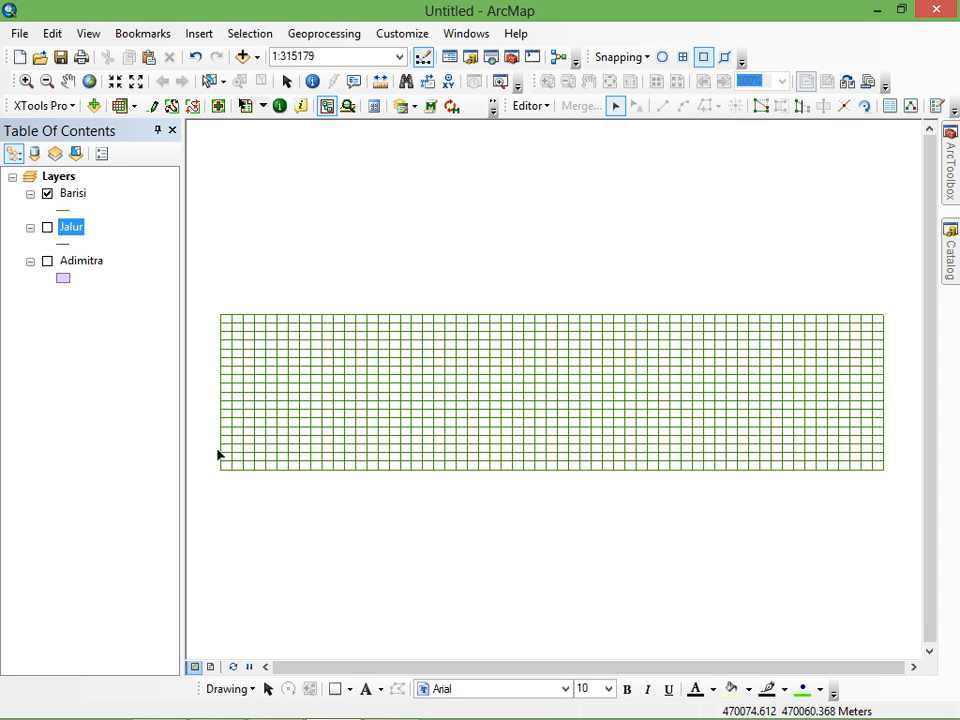
{"action": "left_click_drag", "start_coordinate": [216, 449], "coordinate": [902, 454]}
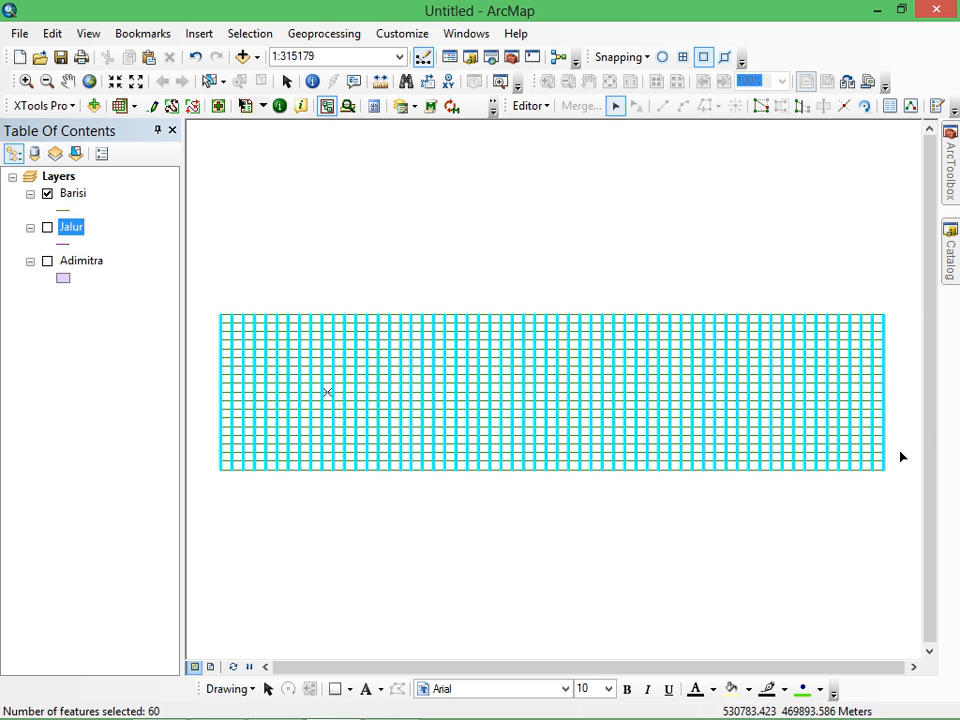
{"action": "key", "text": "Delete"}
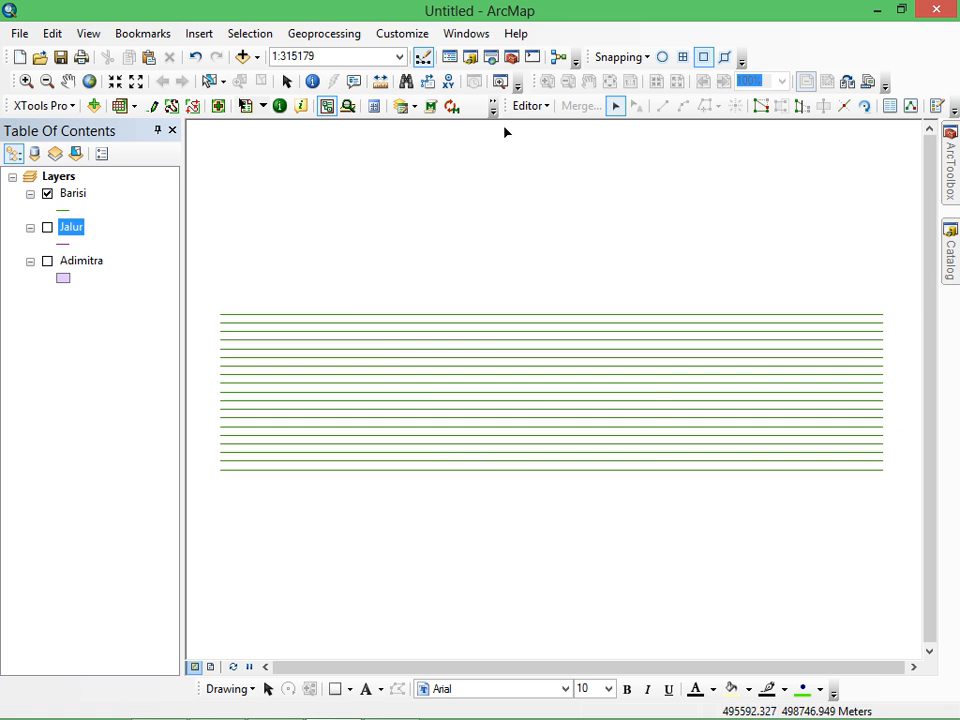
Stop editing the Barisi layer and save the edits.
{"action": "left_click", "coordinate": [529, 108]}
{"action": "left_click", "coordinate": [535, 145]}
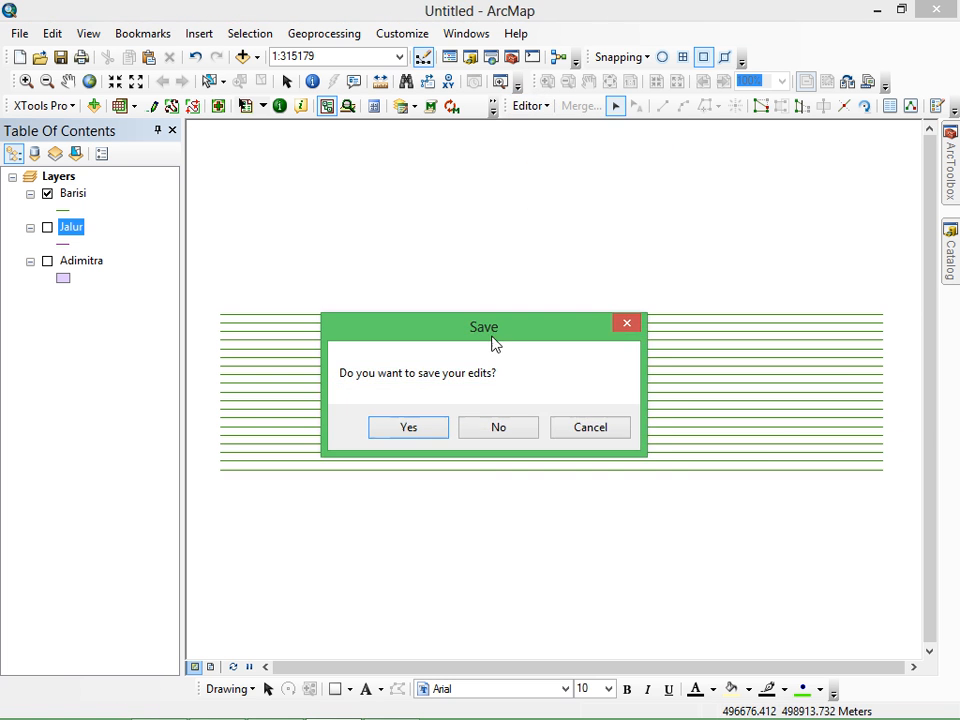
{"action": "left_click", "coordinate": [416, 428]}
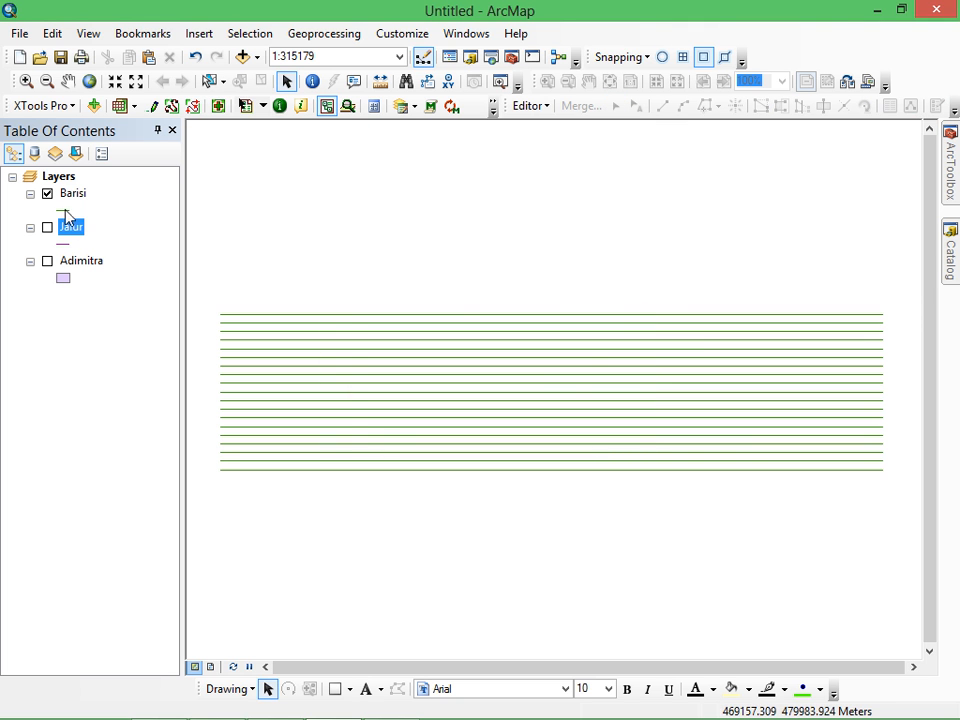
Calculate the Y_INDEX field of the Barisi attribute table as [X_INDEX] with the Field Calculator.
{"action": "left_click", "coordinate": [69, 196]}
{"action": "right_click", "coordinate": [75, 201]}
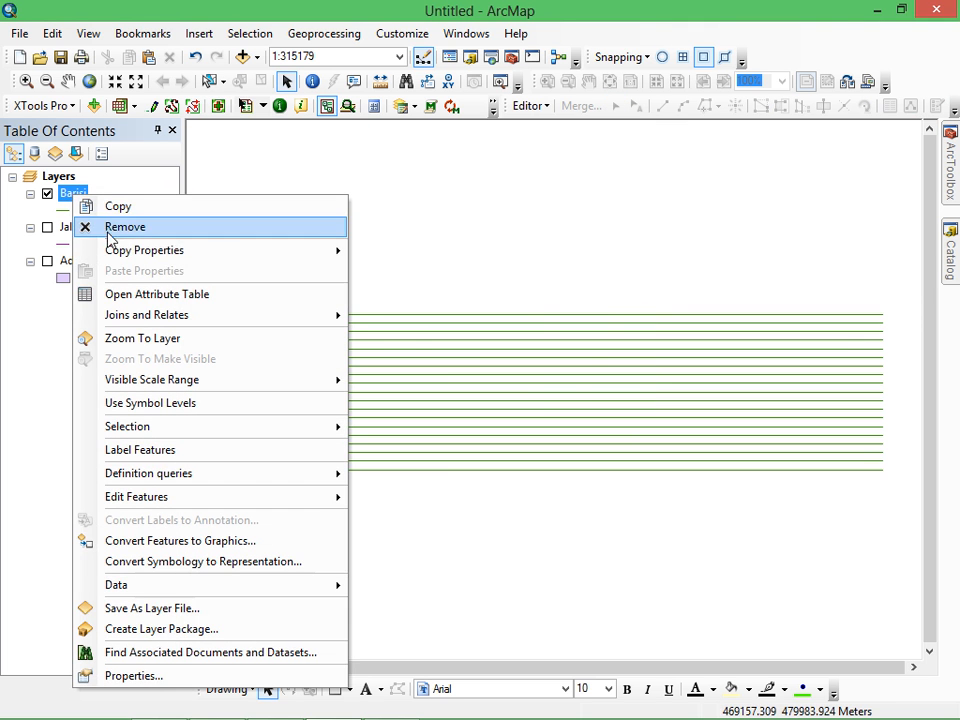
{"action": "left_click", "coordinate": [124, 295]}
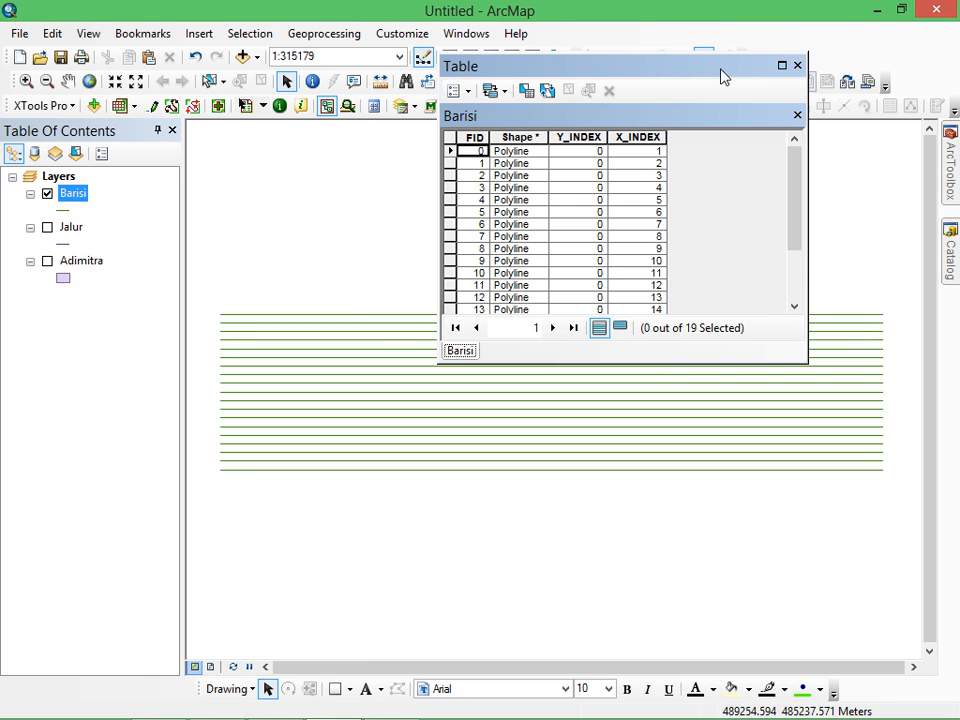
{"action": "left_click_drag", "start_coordinate": [704, 66], "coordinate": [793, 122]}
{"action": "left_click_drag", "start_coordinate": [884, 210], "coordinate": [728, 189]}
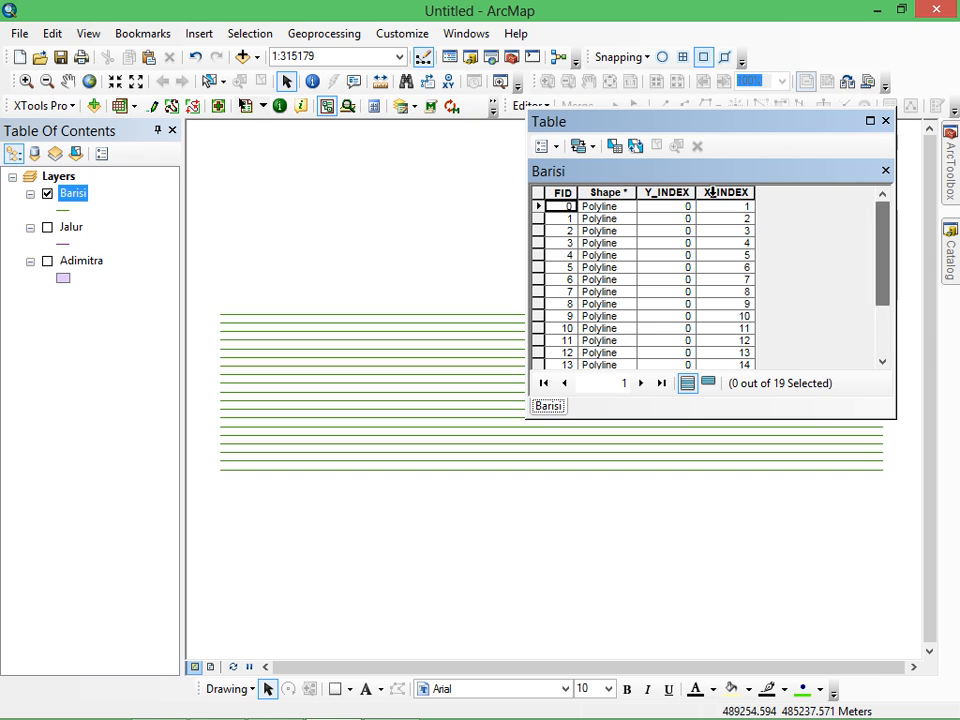
{"action": "right_click", "coordinate": [652, 192]}
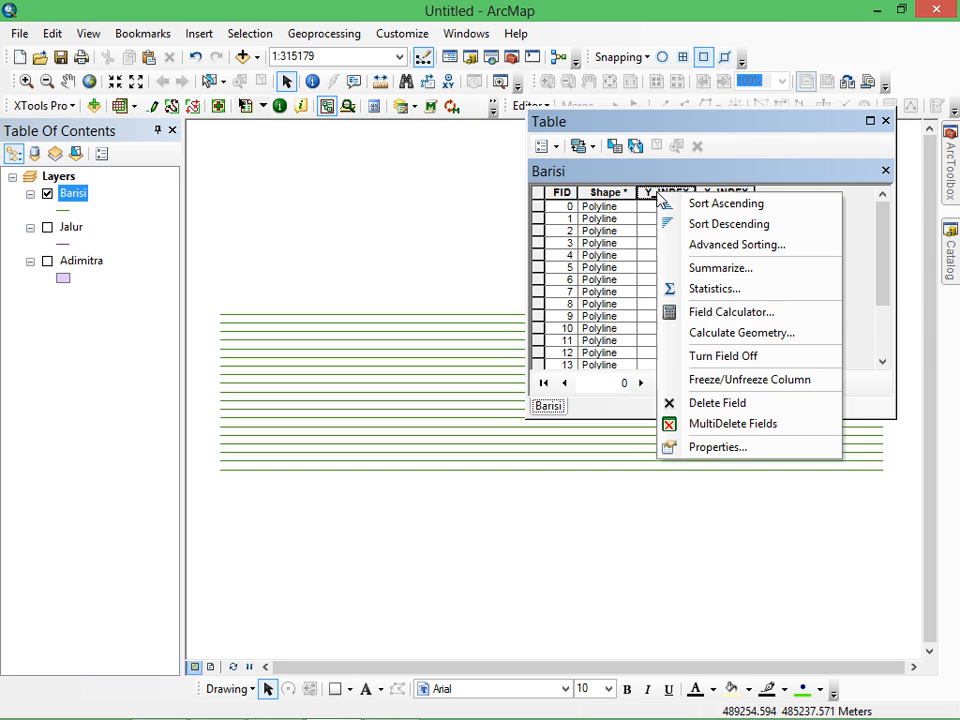
{"action": "left_click", "coordinate": [708, 320]}
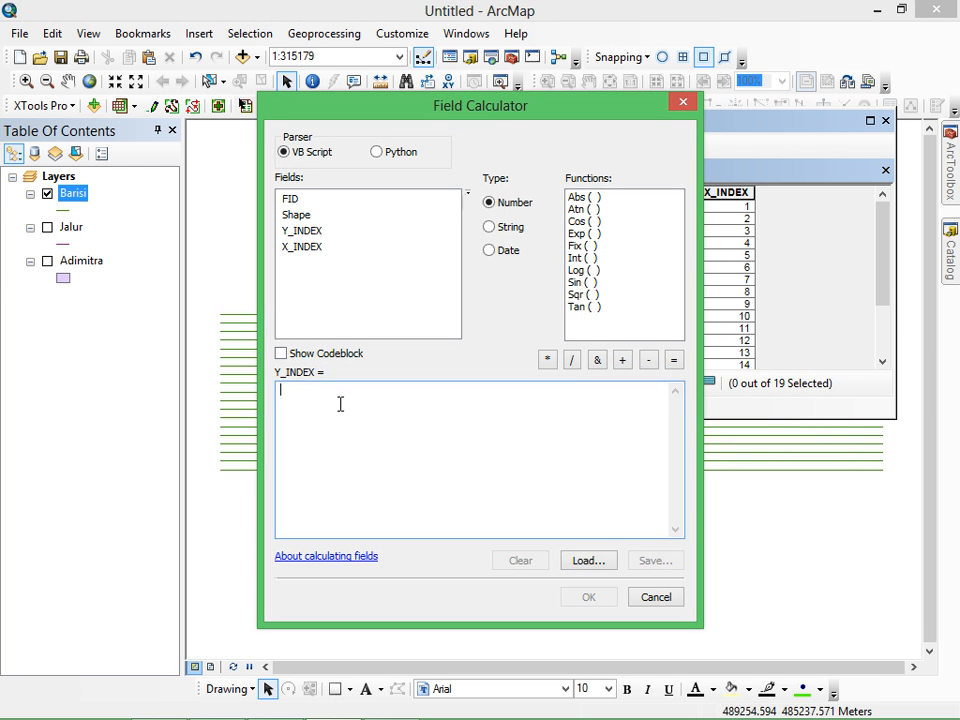
{"action": "double_click", "coordinate": [300, 248]}
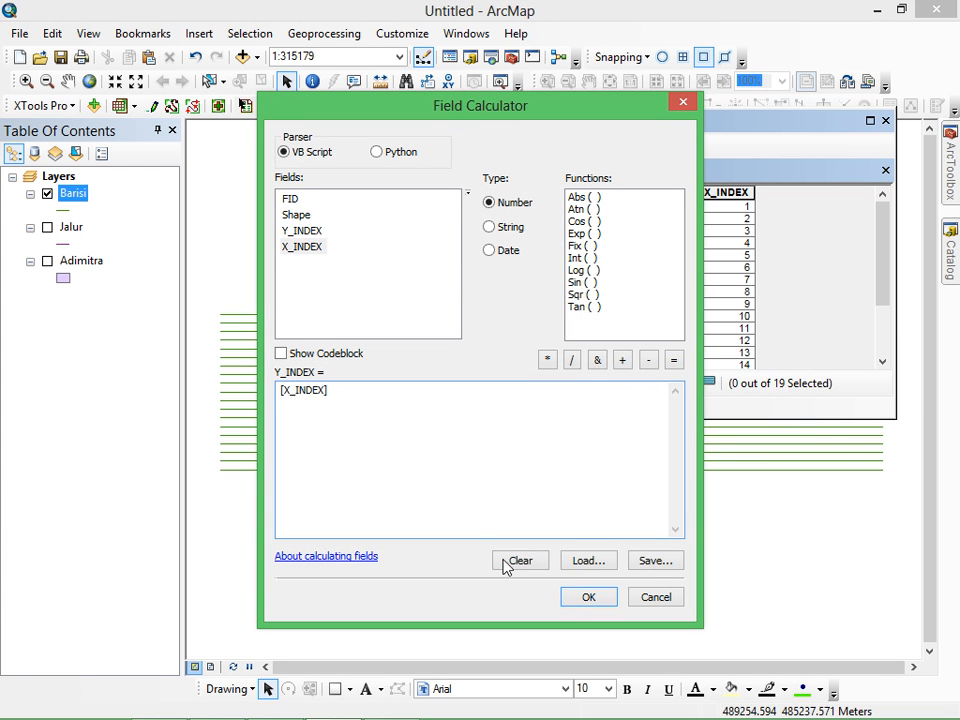
{"action": "left_click", "coordinate": [588, 597]}
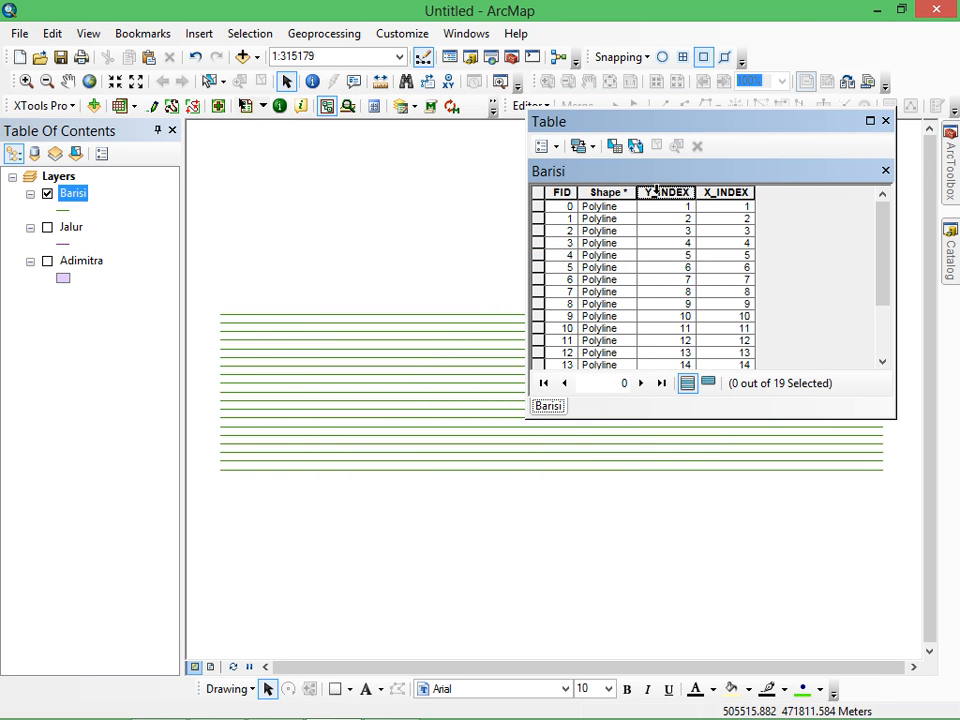
Delete the X_INDEX field from the Barisi attribute table.
{"action": "right_click", "coordinate": [731, 191]}
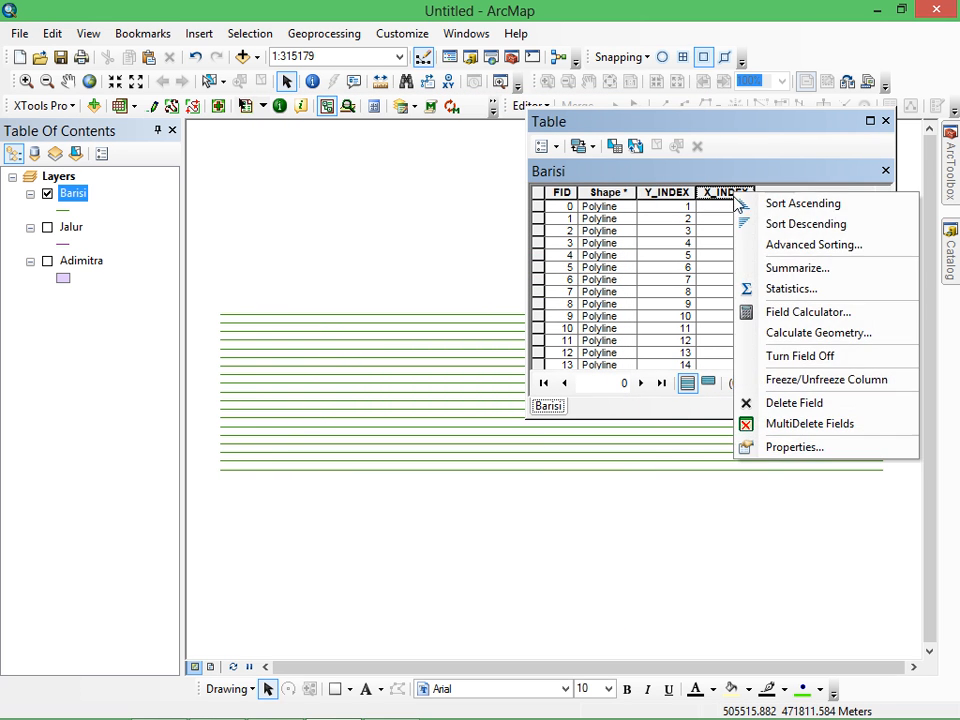
{"action": "left_click", "coordinate": [787, 404]}
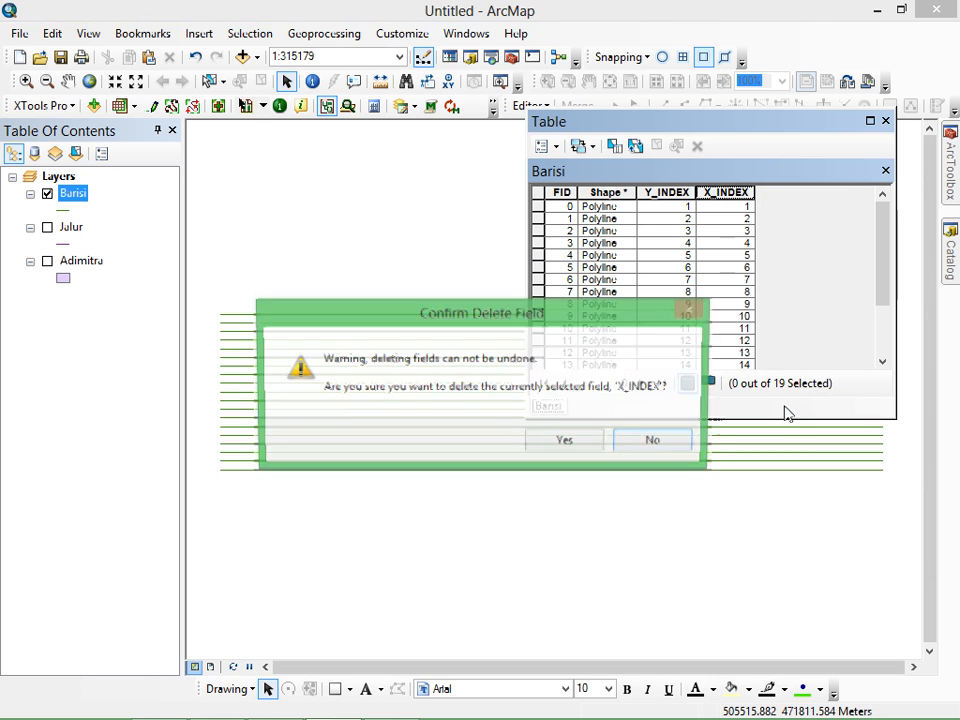
{"action": "left_click", "coordinate": [592, 446]}
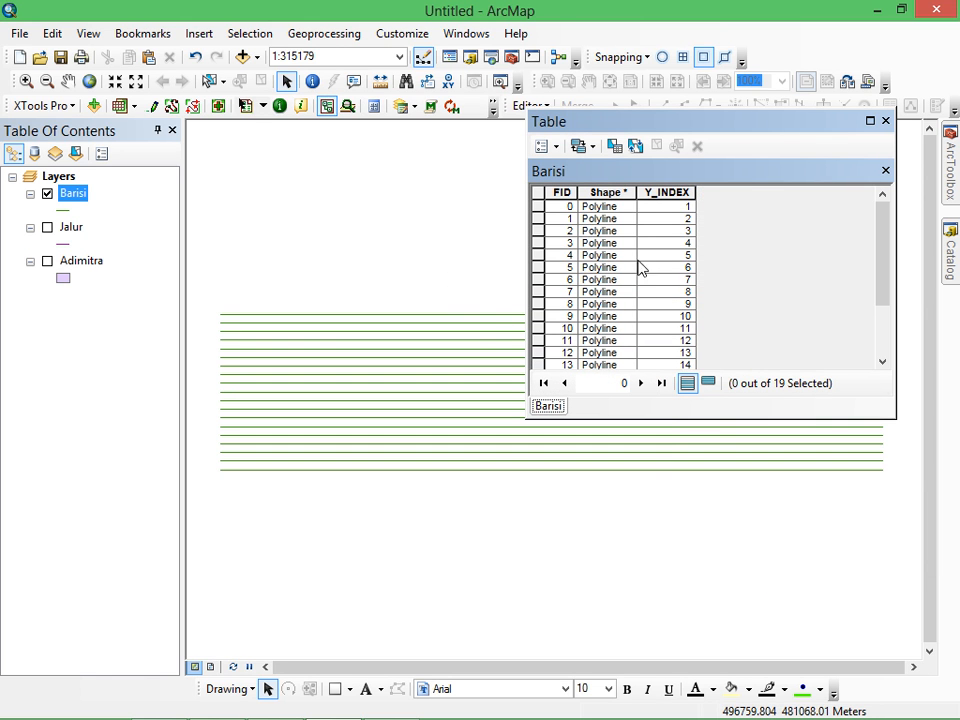
Select the first Barisi record to check which line it numbers, clear the selection and close the table.
{"action": "left_click", "coordinate": [538, 208]}
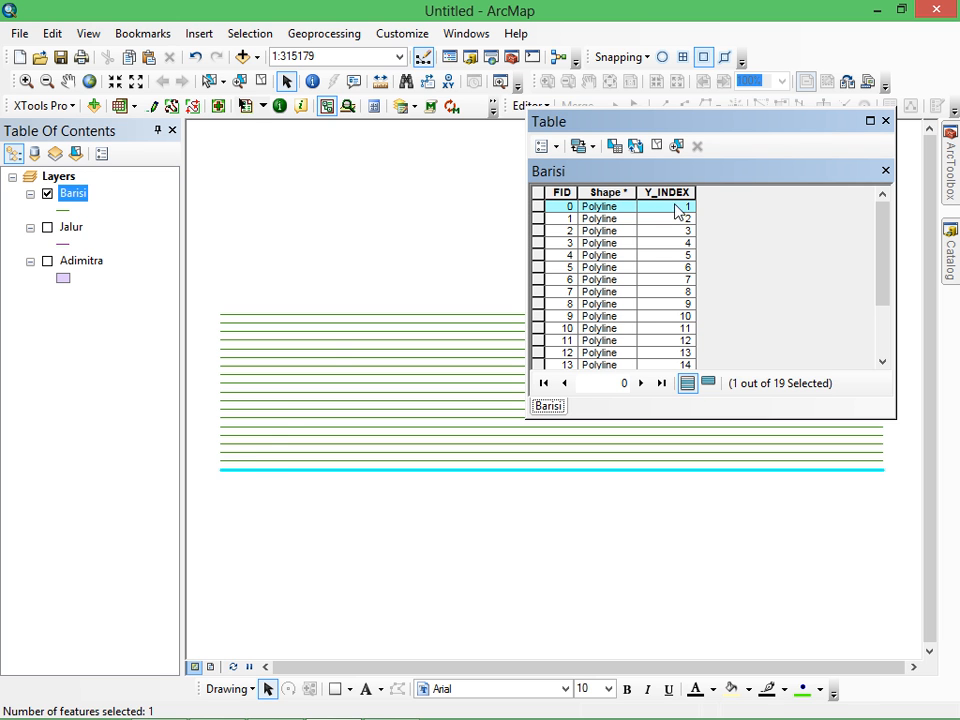
{"action": "left_click", "coordinate": [656, 146]}
{"action": "left_click", "coordinate": [885, 120]}
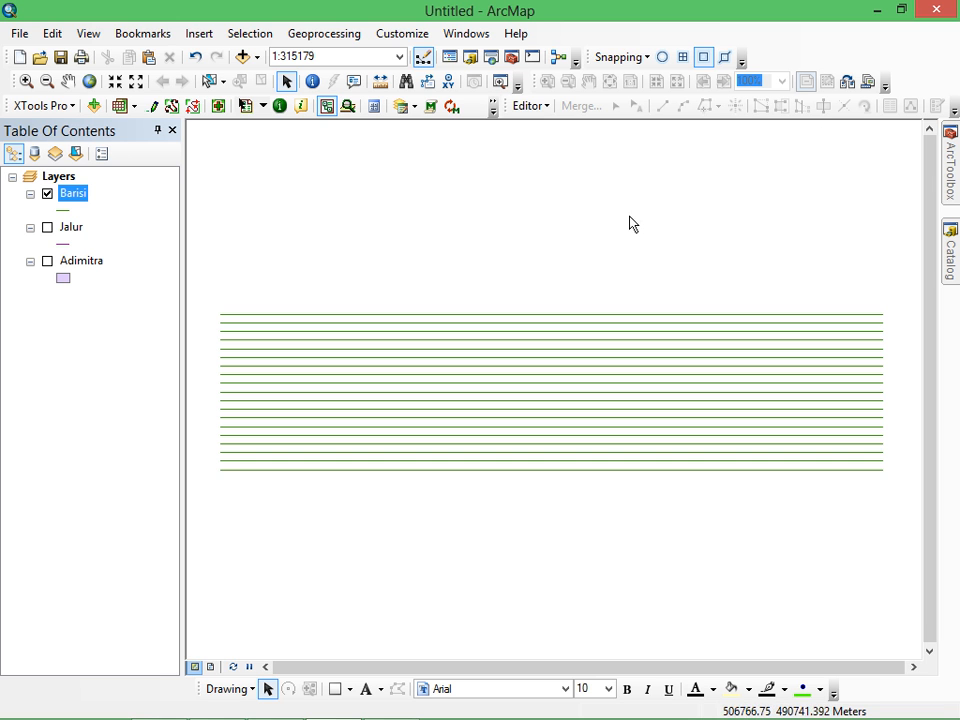
Hide the Barisi layer and show the Jalur layer.
{"action": "left_click", "coordinate": [47, 195]}
{"action": "left_click", "coordinate": [47, 228]}
{"action": "left_click", "coordinate": [86, 231]}
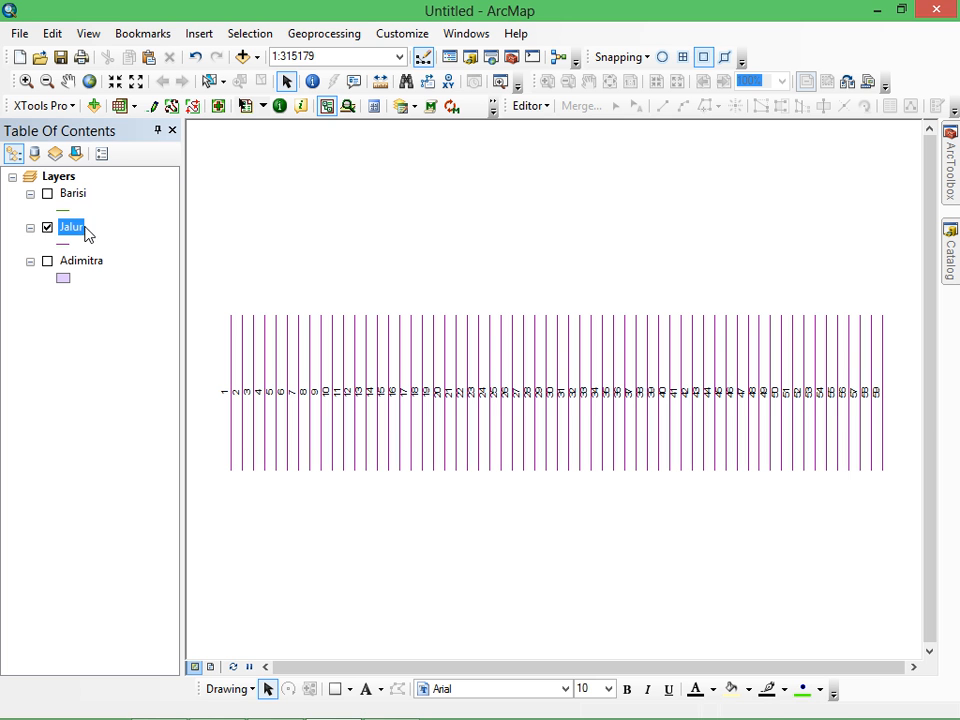
Buffer the Jalur lines by 10 meters with side type FULL, end type FLAT and no dissolve.
{"action": "left_click", "coordinate": [318, 36]}
{"action": "left_click", "coordinate": [320, 55]}
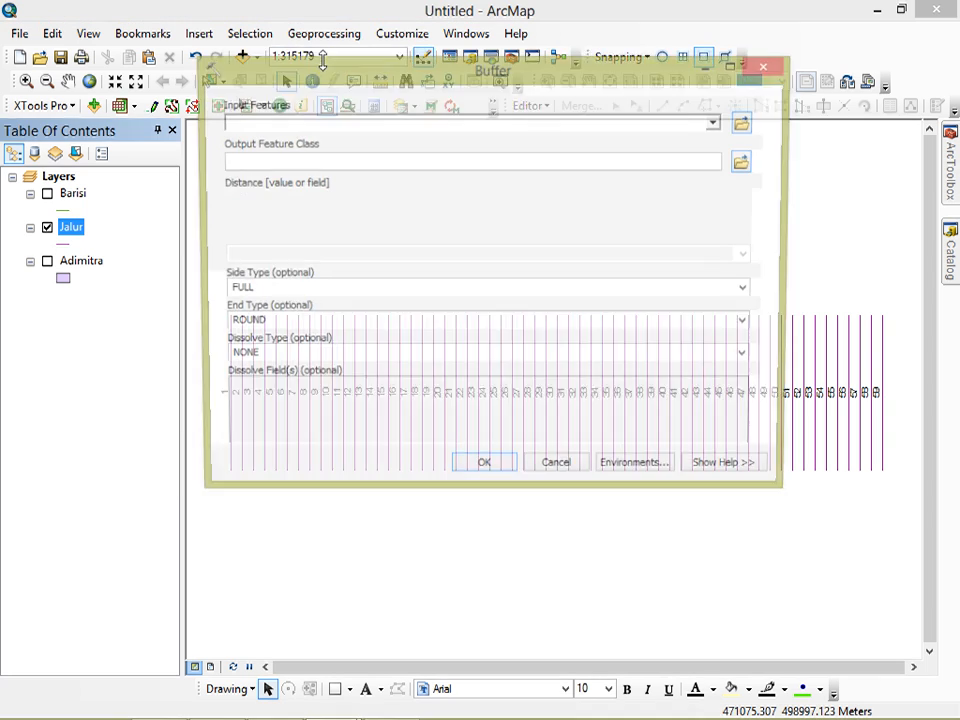
{"action": "left_click", "coordinate": [718, 124]}
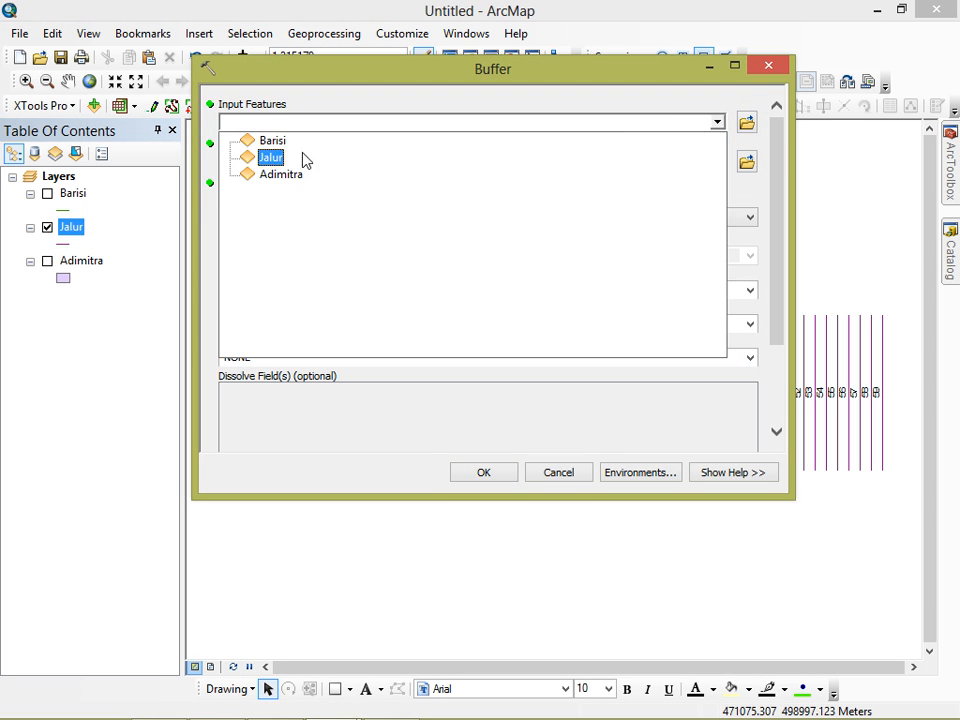
{"action": "left_click", "coordinate": [271, 158]}
{"action": "left_click", "coordinate": [545, 222]}
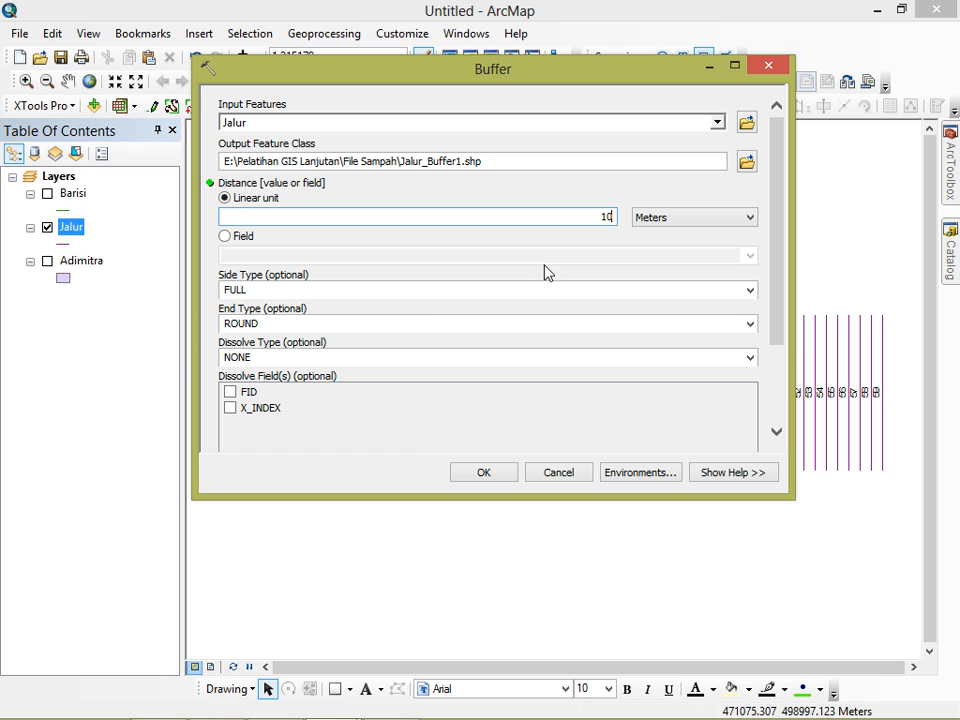
{"action": "left_click", "coordinate": [245, 290]}
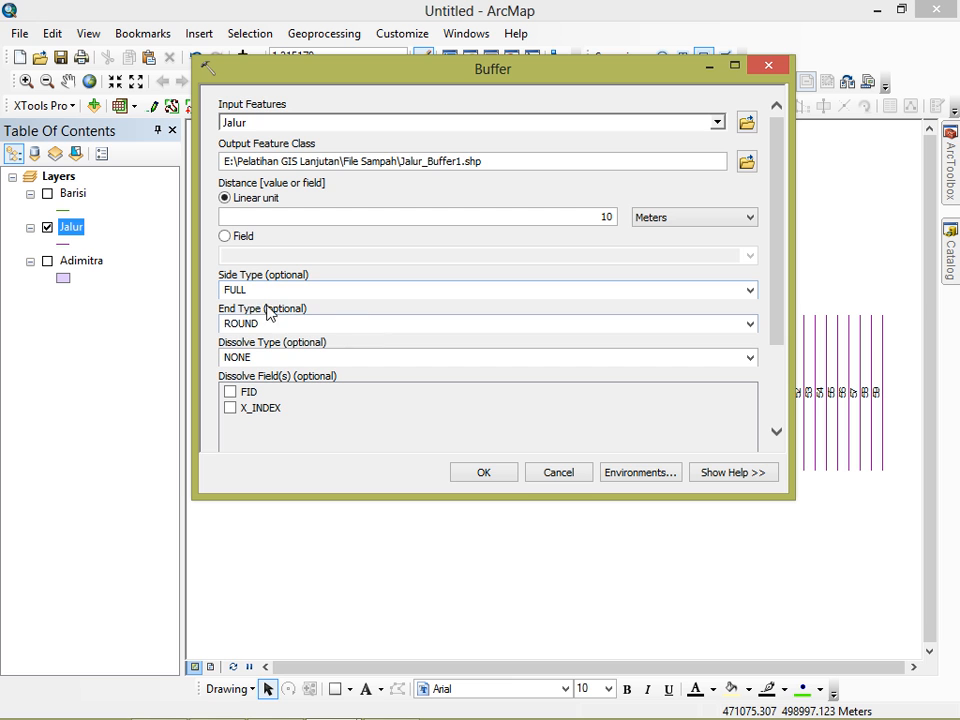
{"action": "left_click", "coordinate": [750, 324]}
{"action": "left_click", "coordinate": [280, 354]}
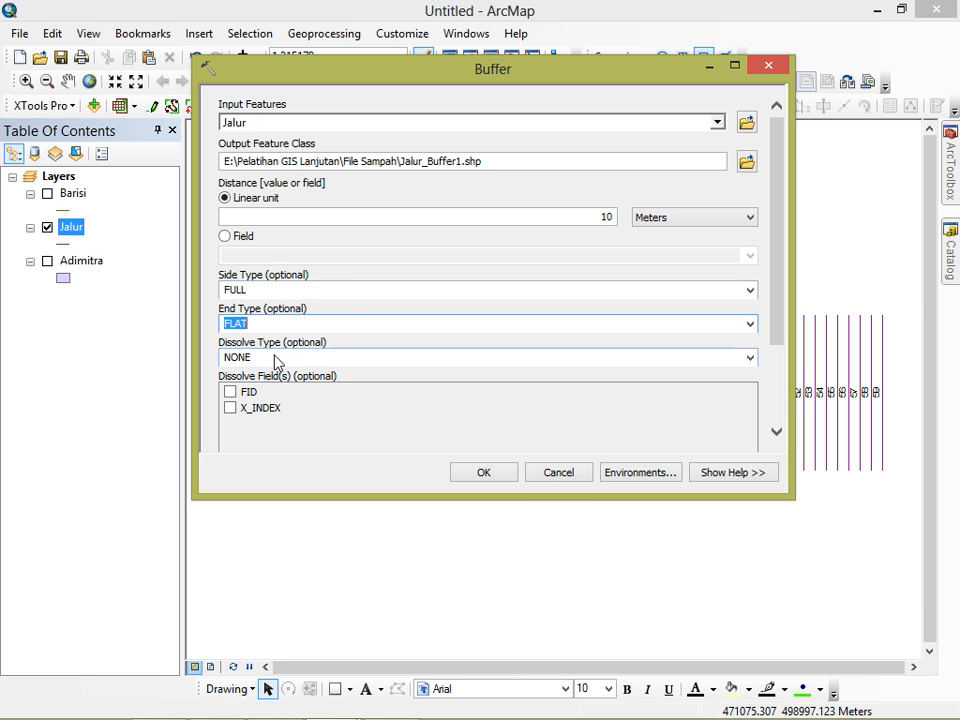
{"action": "left_click", "coordinate": [484, 474]}
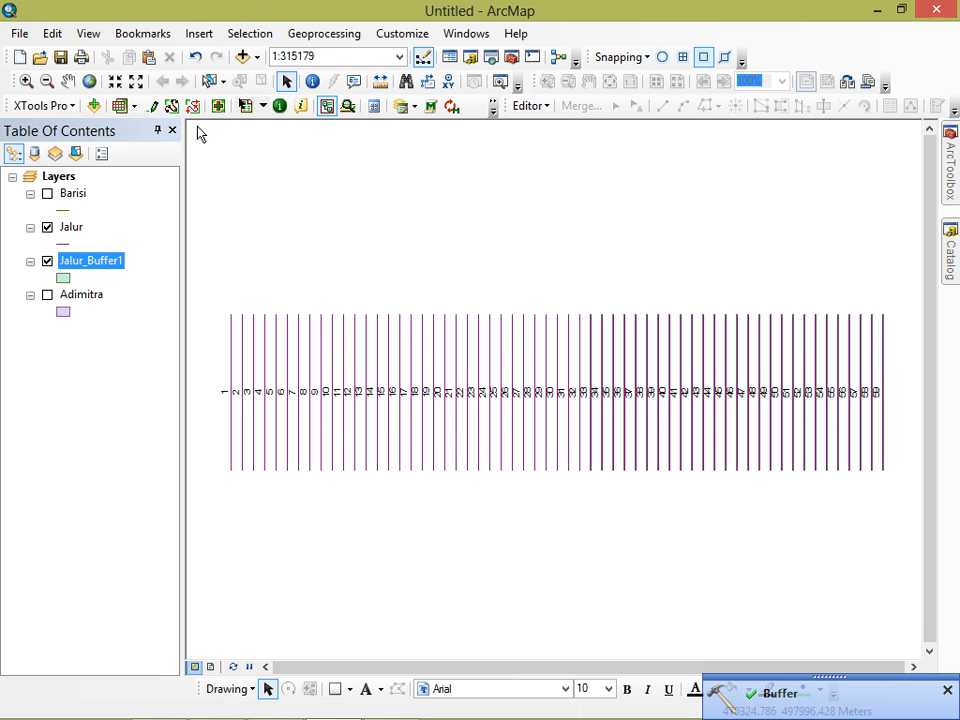
Hide the Jalur layer and show the Barisi lines together with the buffer around transect 16.
{"action": "left_click", "coordinate": [27, 81]}
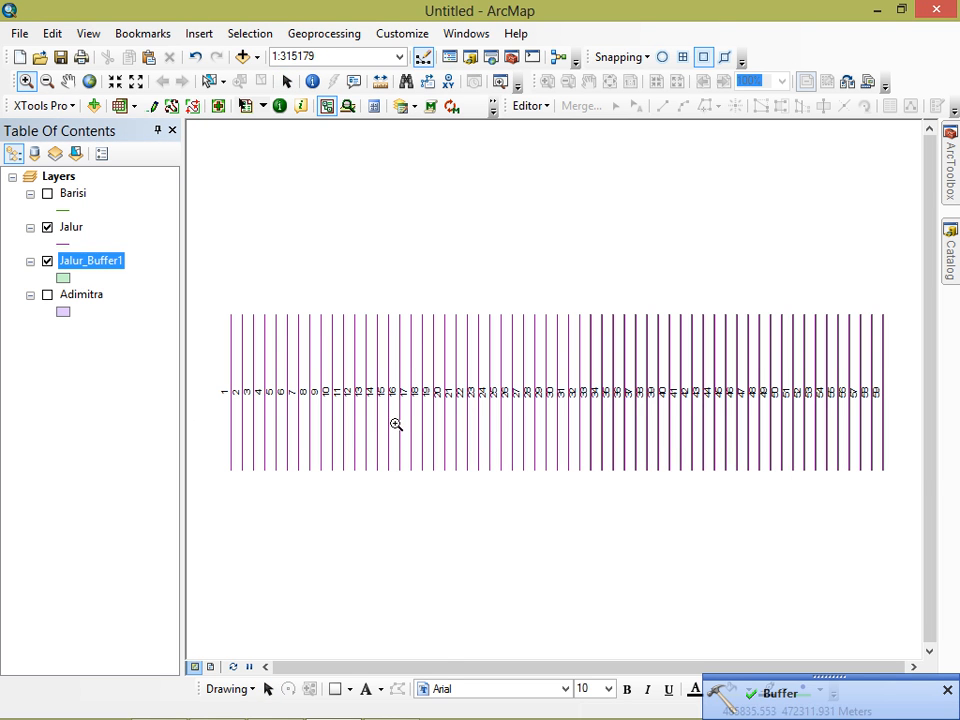
{"action": "left_click_drag", "start_coordinate": [396, 423], "coordinate": [414, 435]}
{"action": "left_click_drag", "start_coordinate": [300, 343], "coordinate": [388, 450]}
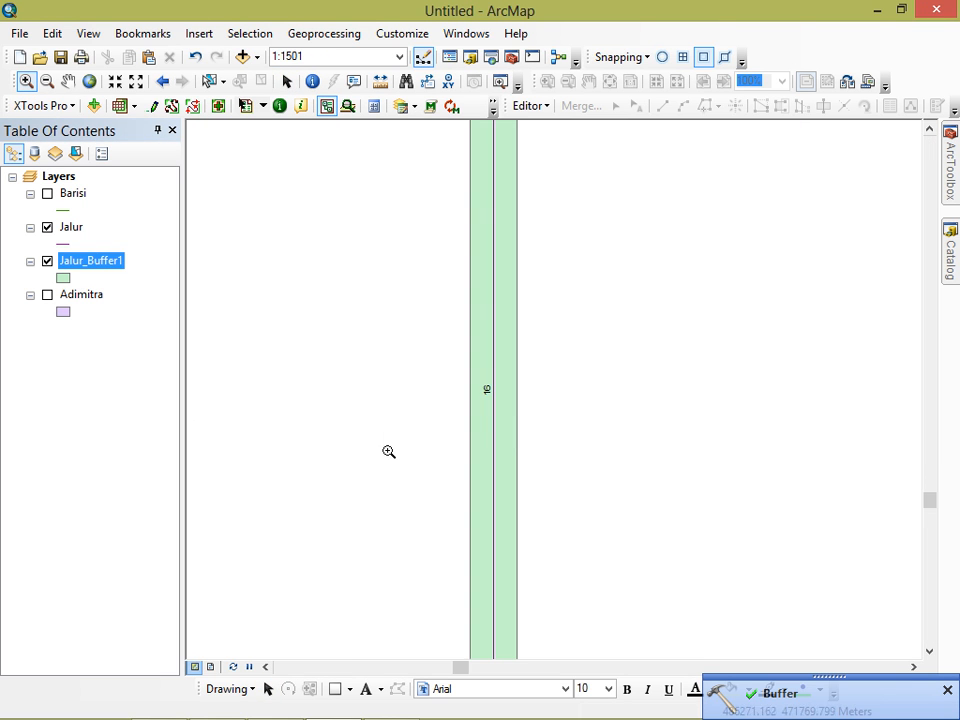
{"action": "left_click", "coordinate": [47, 228]}
{"action": "left_click", "coordinate": [48, 195]}
{"action": "left_click", "coordinate": [47, 195]}
{"action": "scroll", "coordinate": [393, 290], "scroll_direction": "up", "scroll_amount": 5}
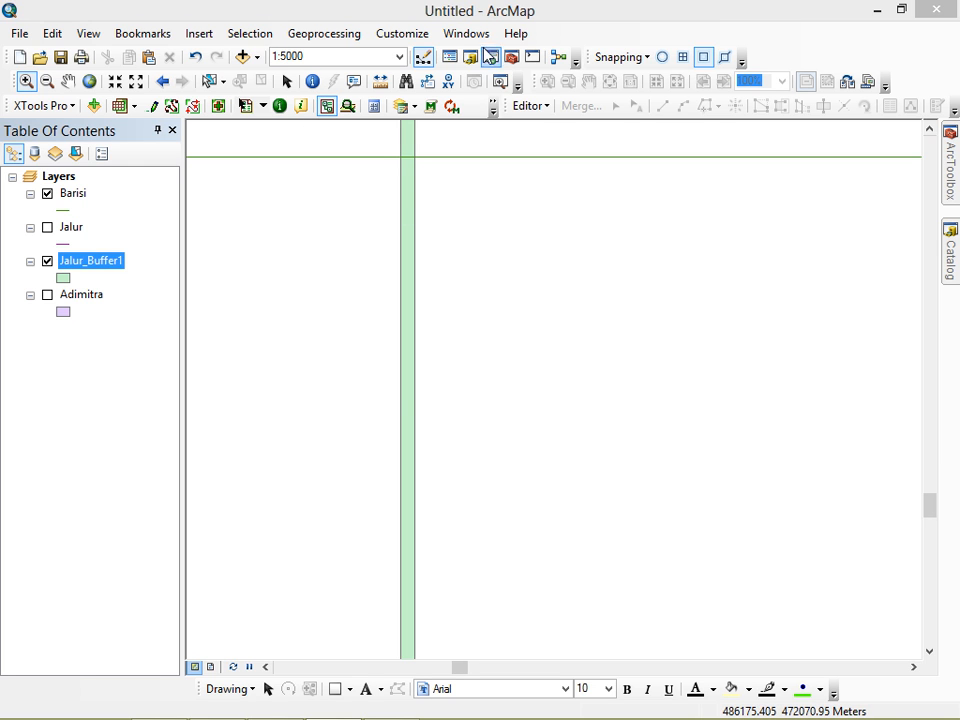
Buffer the Barisi lines by 62.5 meters with side type FULL, end type FLAT and no dissolve.
{"action": "left_click", "coordinate": [318, 36]}
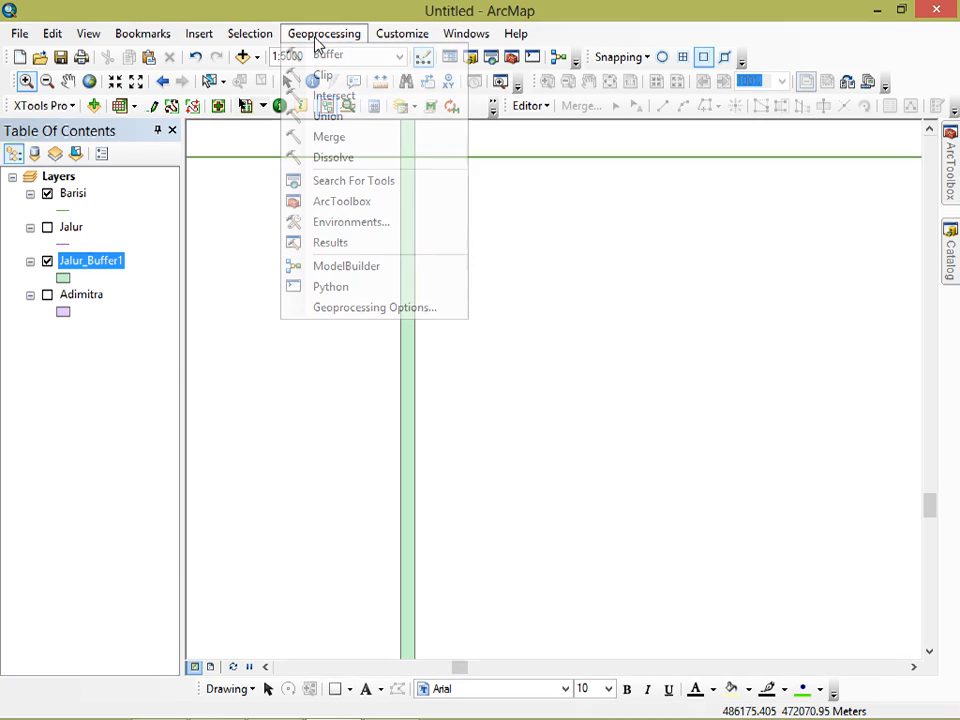
{"action": "left_click", "coordinate": [334, 54]}
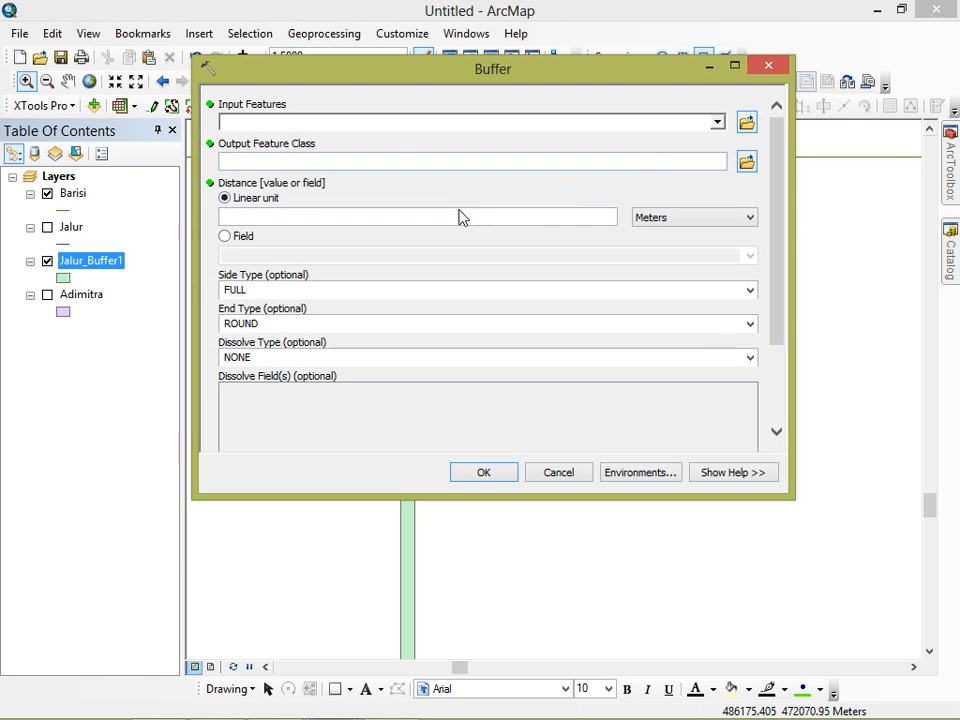
{"action": "left_click", "coordinate": [718, 122]}
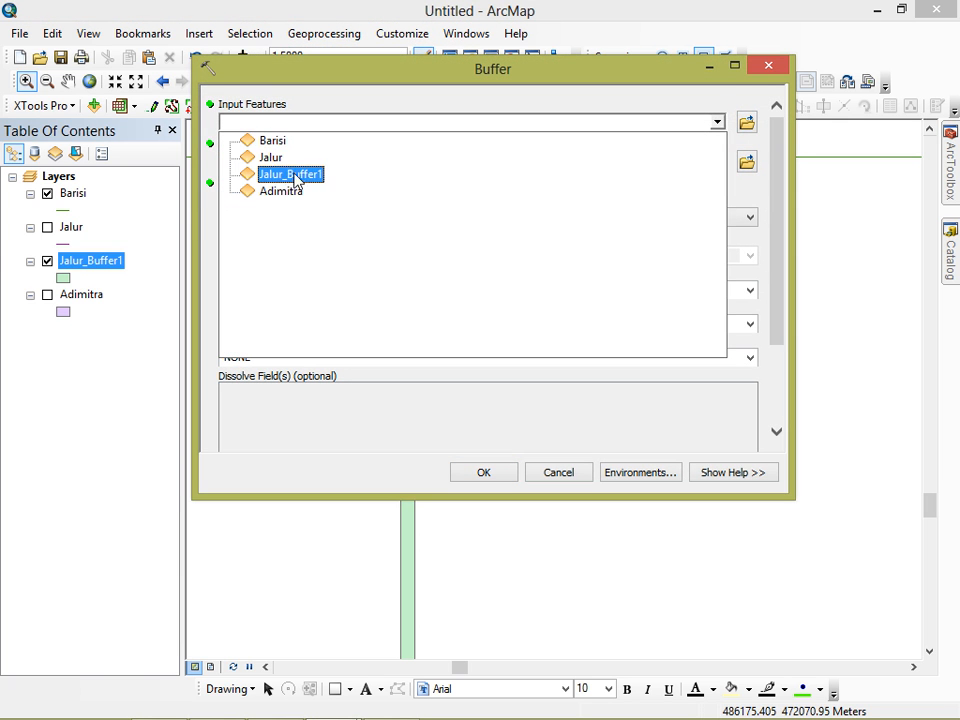
{"action": "left_click", "coordinate": [272, 140]}
{"action": "left_click", "coordinate": [574, 220]}
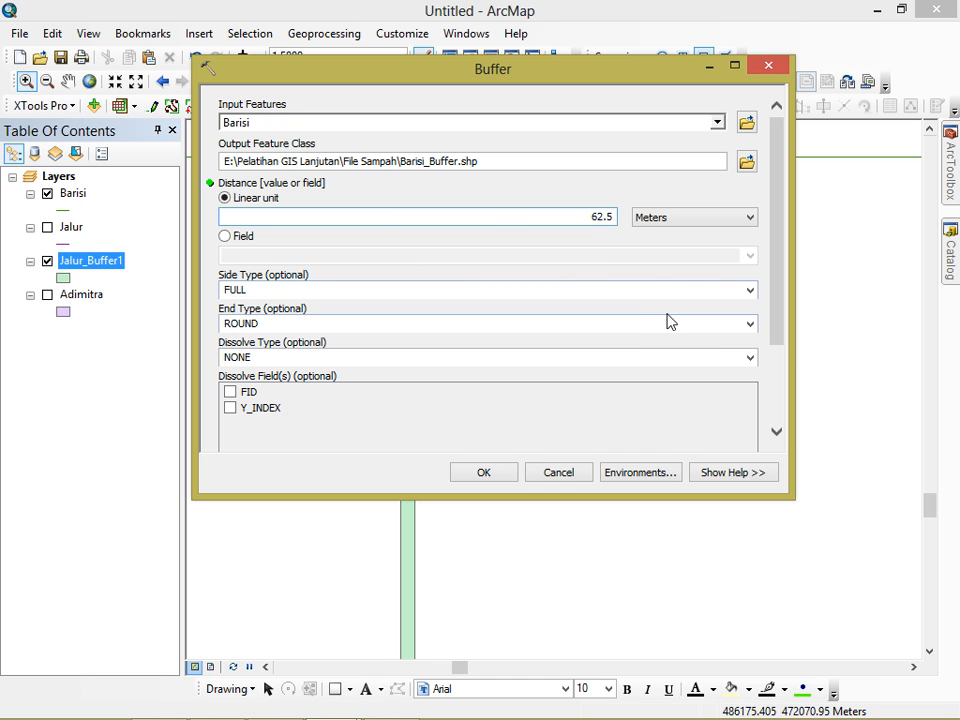
{"action": "left_click", "coordinate": [749, 324]}
{"action": "left_click", "coordinate": [527, 354]}
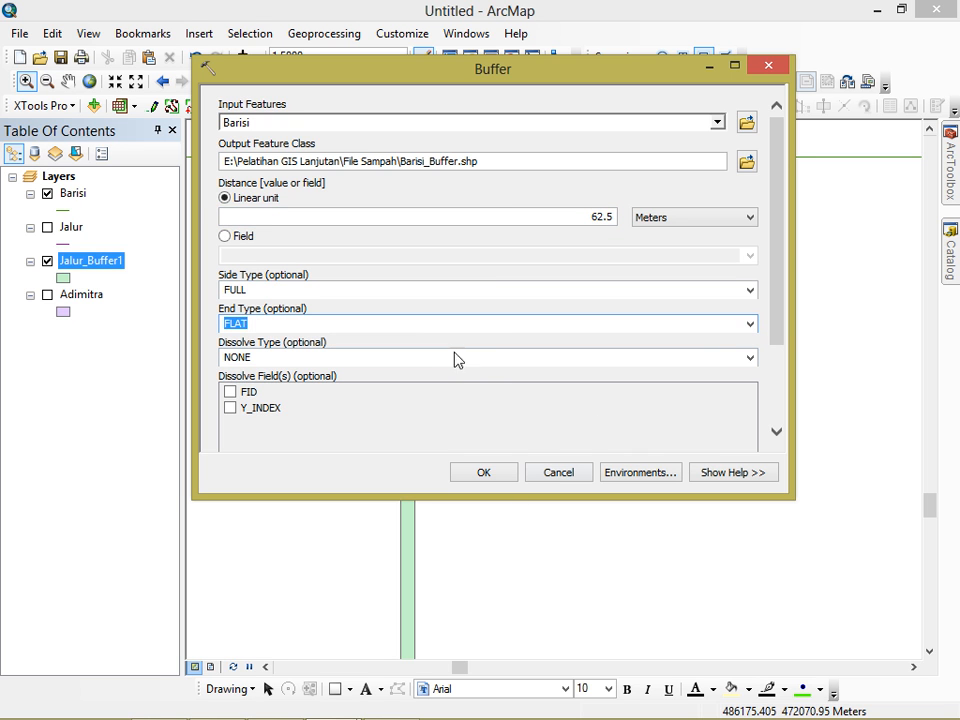
{"action": "left_click", "coordinate": [481, 473]}
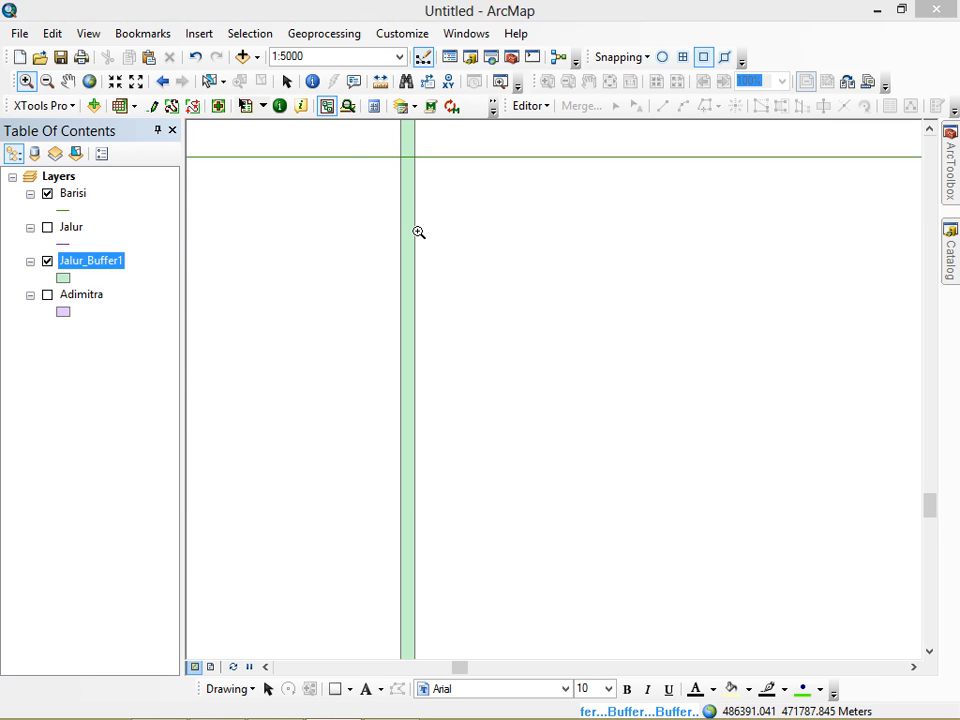
Hide the Barisi line layer and inspect where the Barisi_Buffer rows cross the Jalur_Buffer1 strips.
{"action": "left_click", "coordinate": [67, 81]}
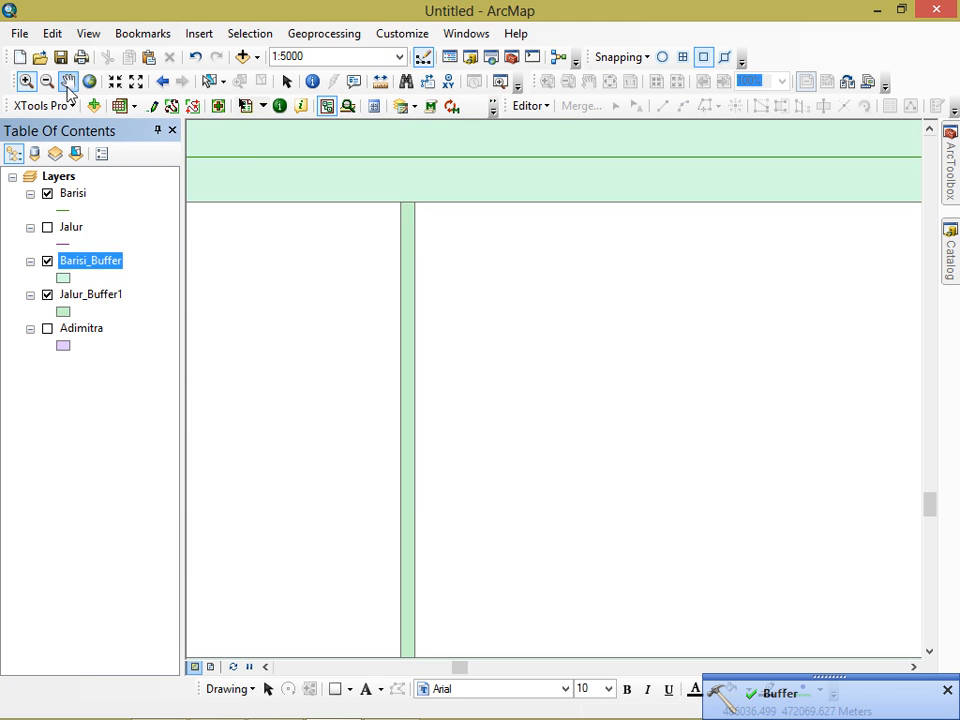
{"action": "left_click_drag", "start_coordinate": [486, 285], "coordinate": [530, 432]}
{"action": "scroll", "coordinate": [474, 290], "scroll_direction": "down", "scroll_amount": 4}
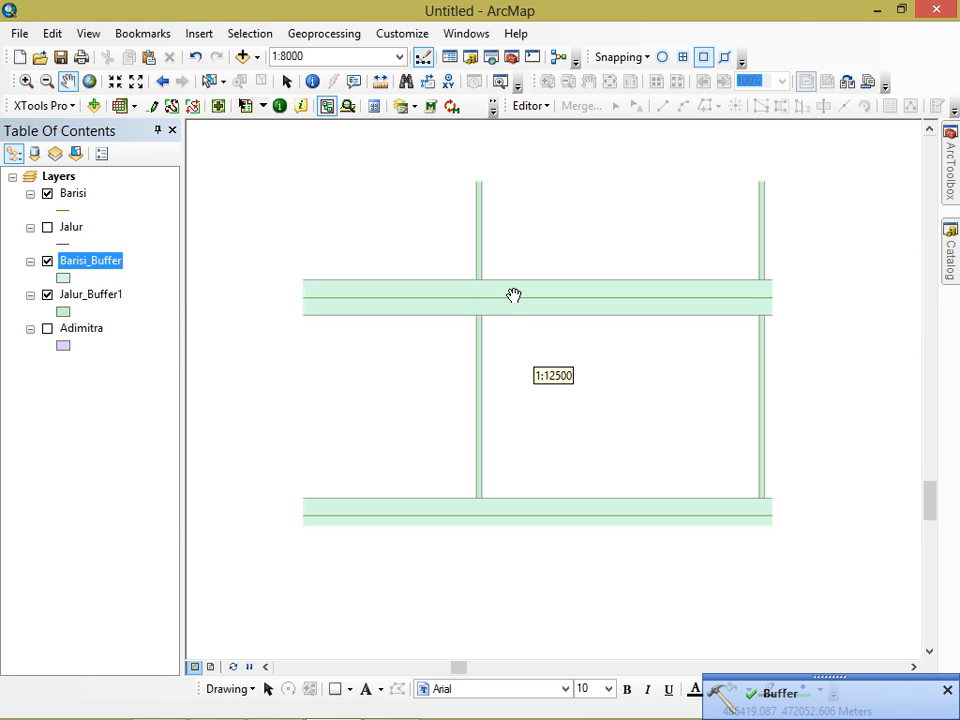
{"action": "left_click", "coordinate": [47, 194]}
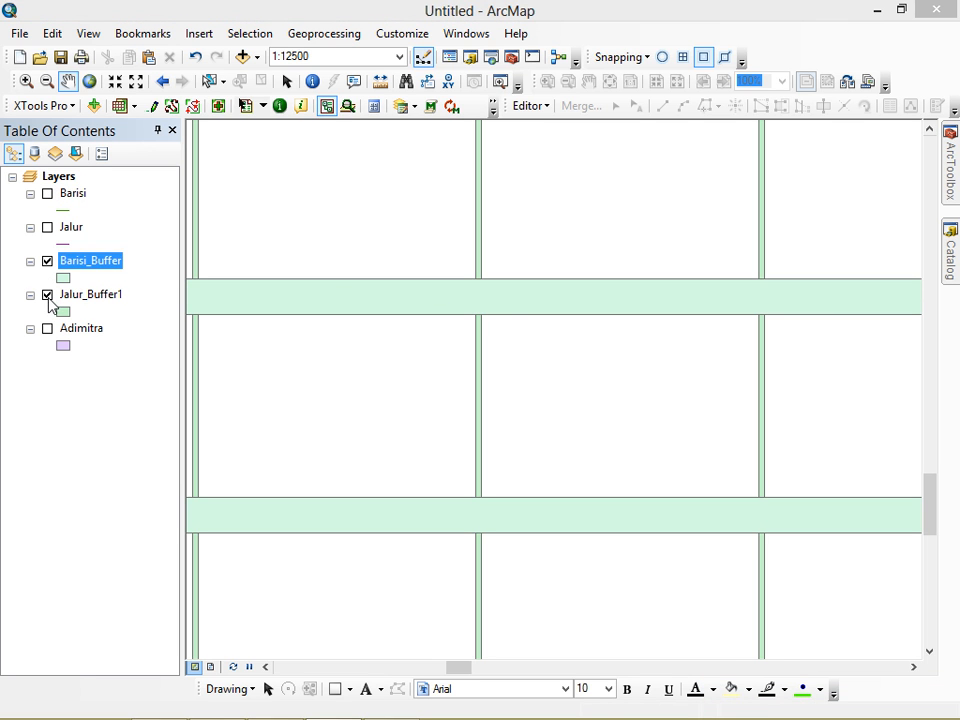
{"action": "scroll", "coordinate": [510, 306], "scroll_direction": "down", "scroll_amount": 2}
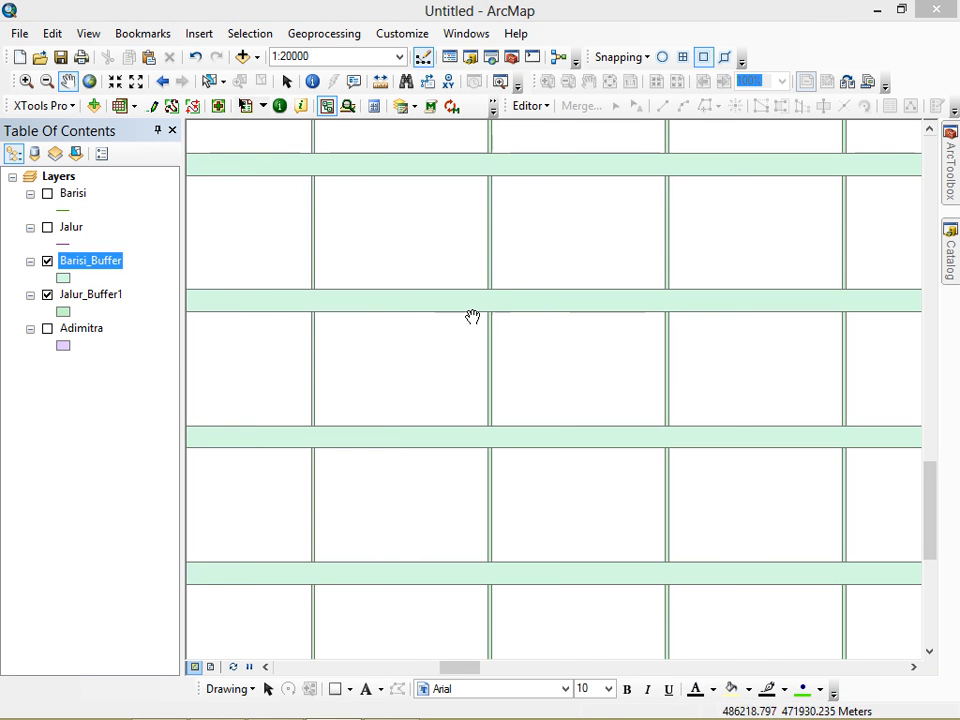
{"action": "left_click_drag", "start_coordinate": [474, 317], "coordinate": [572, 315]}
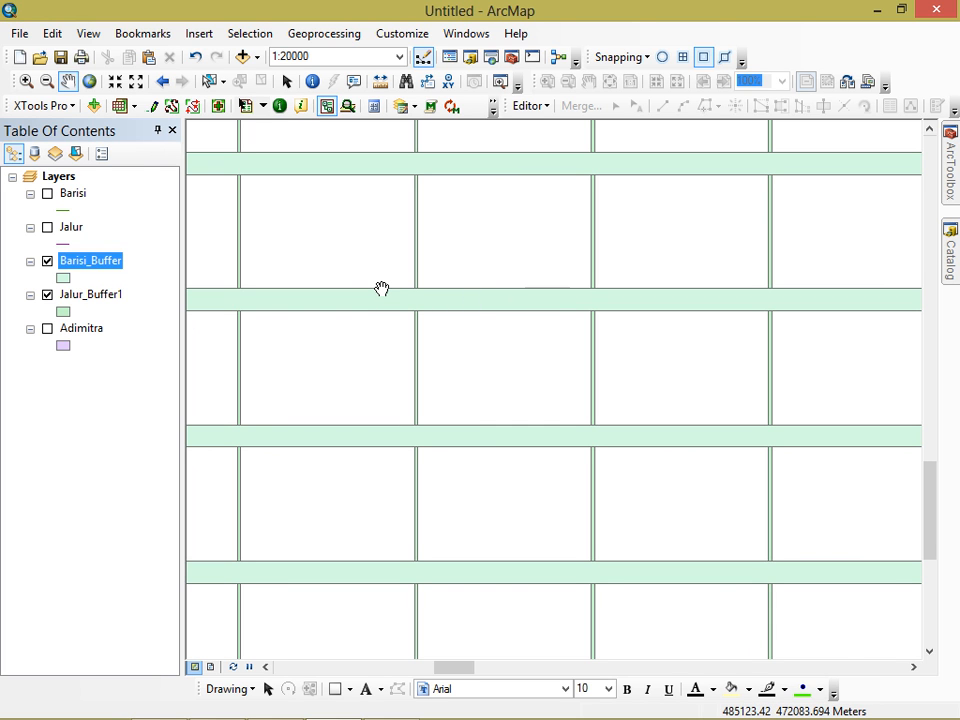
Set up an Intersect with Jalur_Buffer1 and Barisi_Buffer as the input features.
{"action": "left_click", "coordinate": [324, 33]}
{"action": "left_click", "coordinate": [349, 99]}
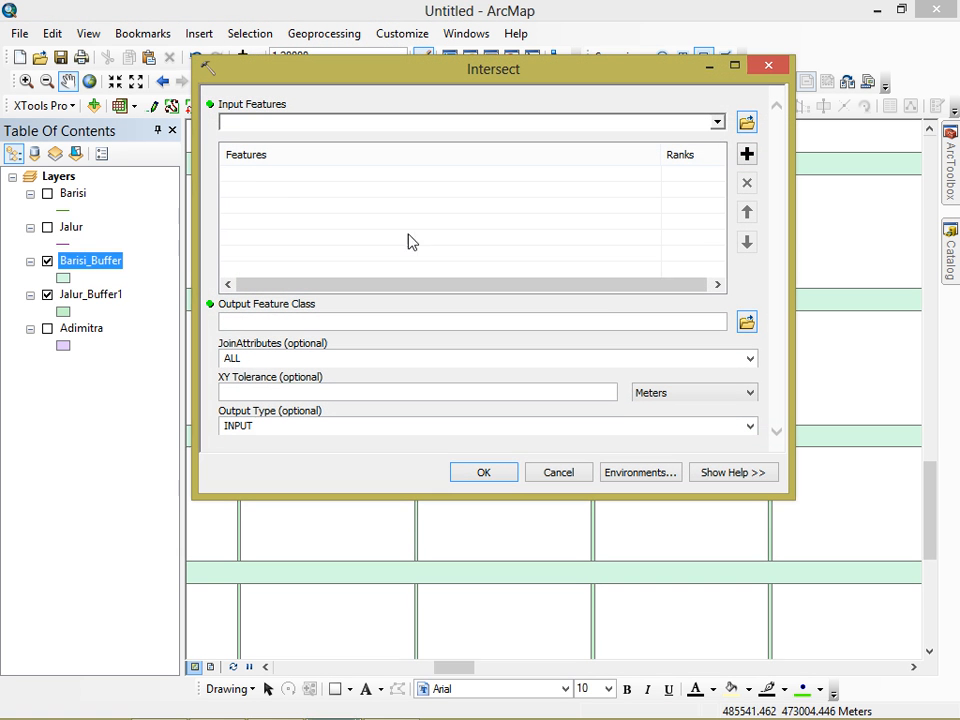
{"action": "left_click", "coordinate": [717, 122]}
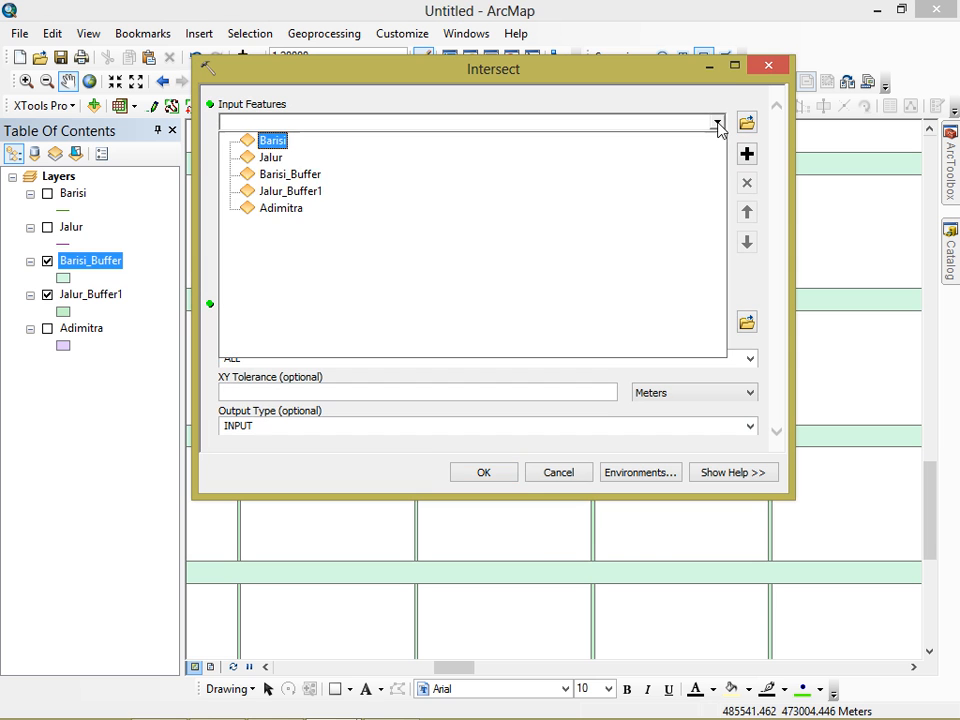
{"action": "left_click", "coordinate": [301, 192]}
{"action": "left_click", "coordinate": [714, 123]}
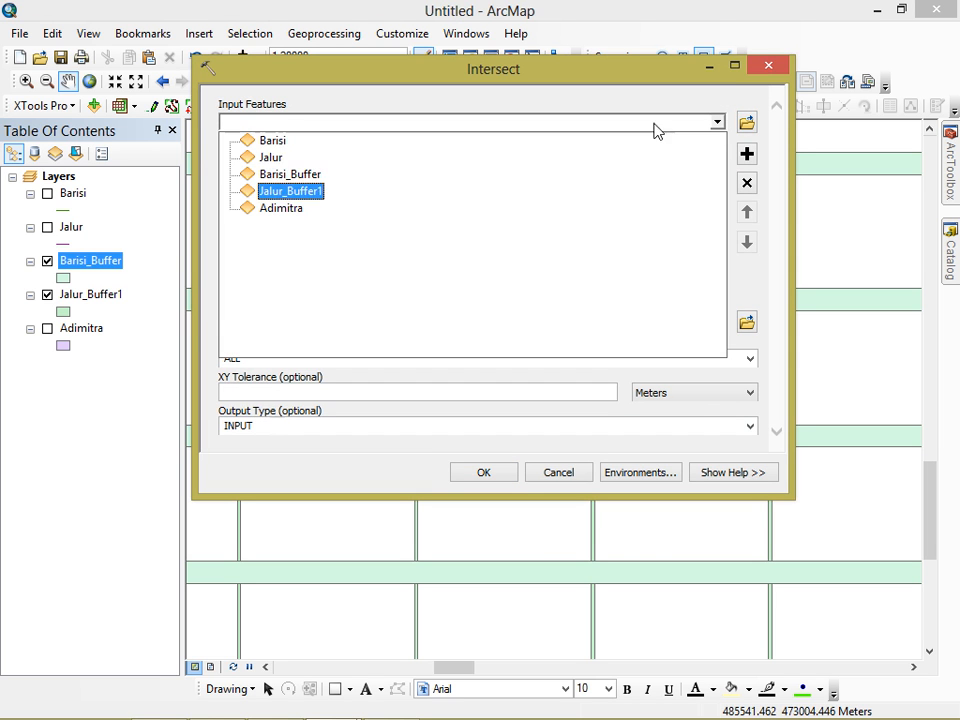
{"action": "left_click", "coordinate": [307, 176]}
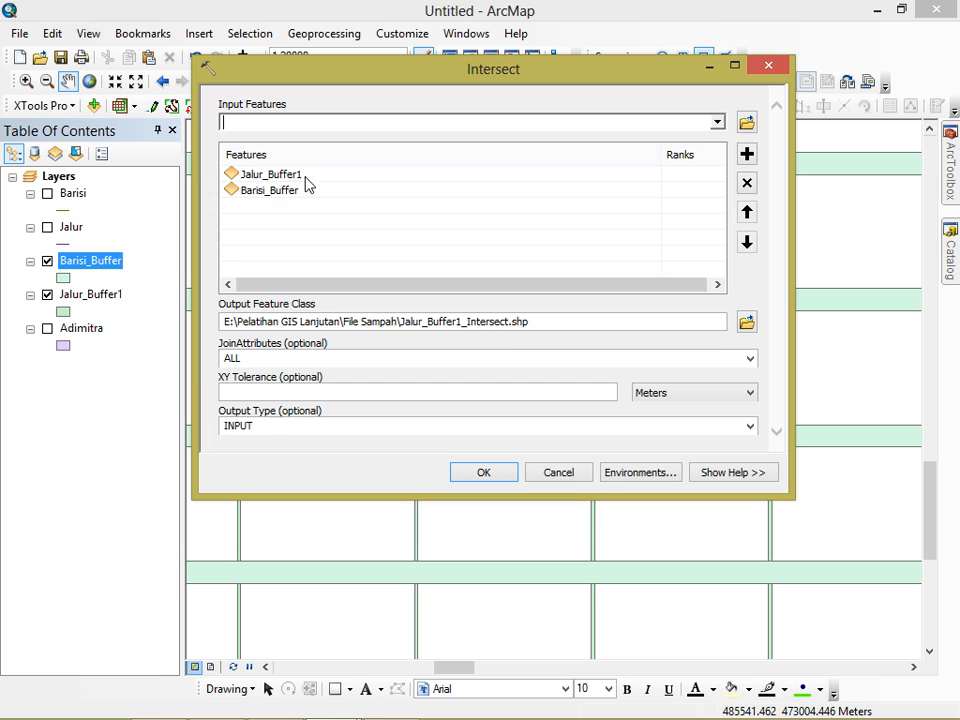
Name the Intersect output PLOT1 in the File Sampah folder and run the tool with all attributes joined.
{"action": "left_click", "coordinate": [747, 323]}
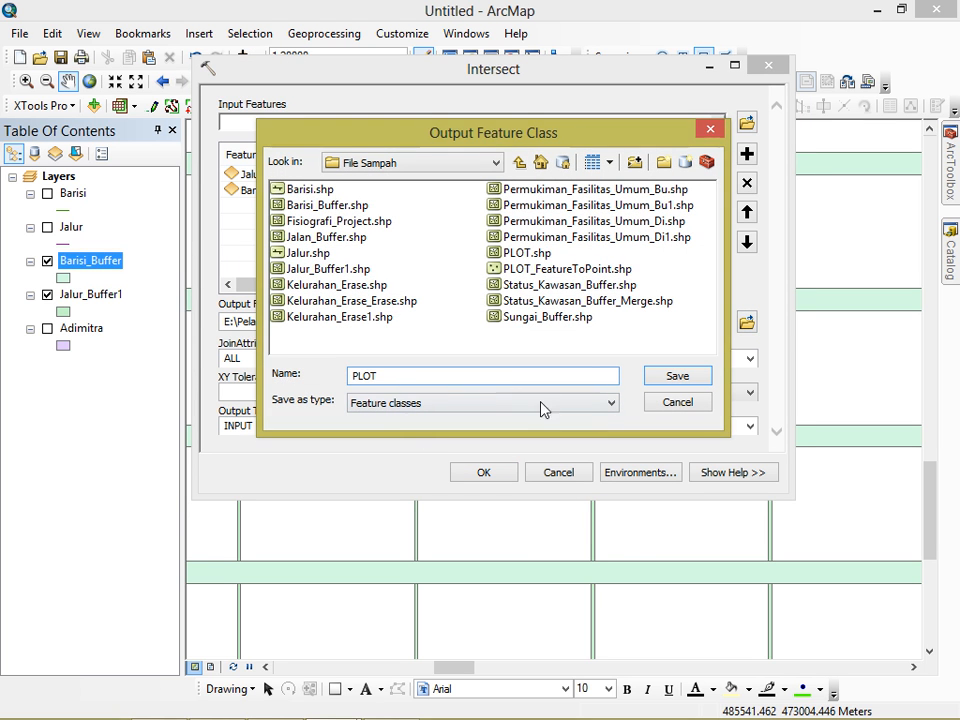
{"action": "left_click", "coordinate": [676, 378]}
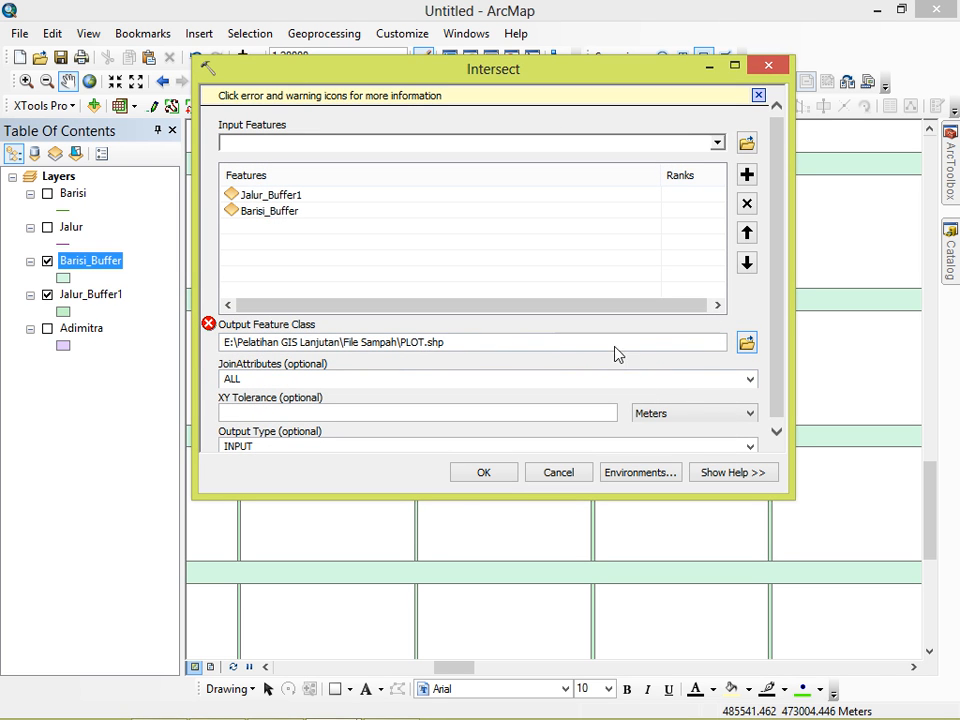
{"action": "left_click", "coordinate": [747, 343]}
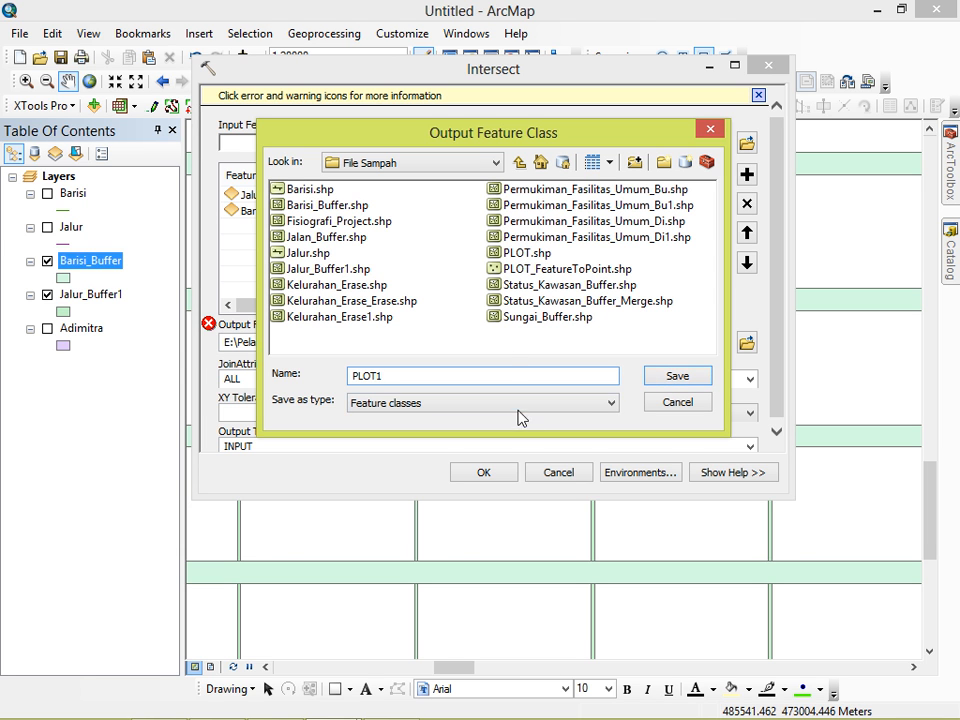
{"action": "left_click", "coordinate": [677, 377]}
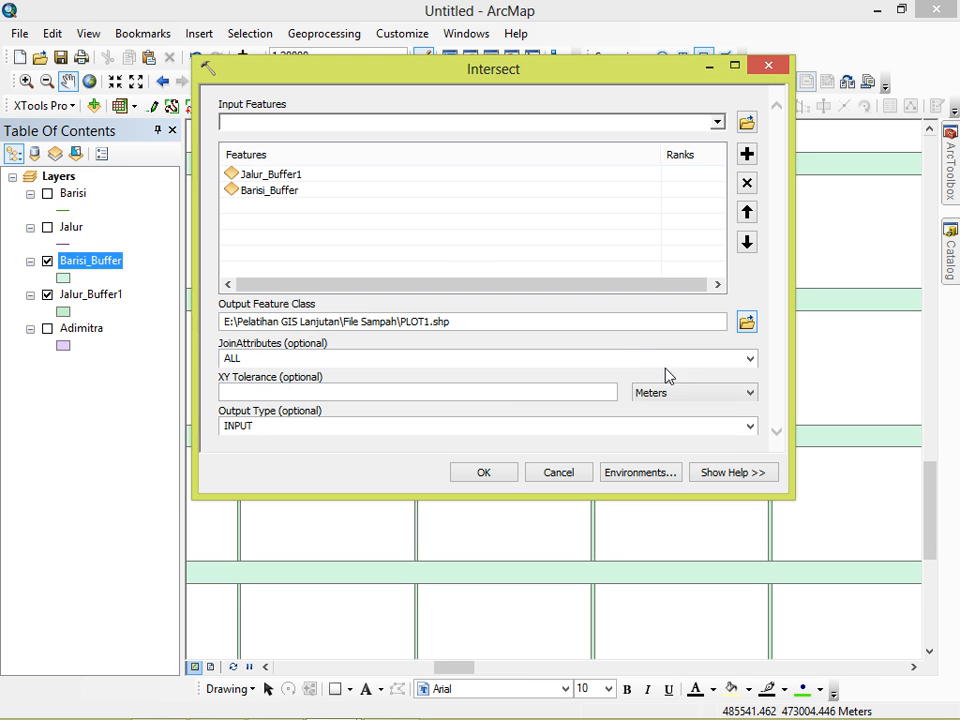
{"action": "left_click", "coordinate": [484, 473]}
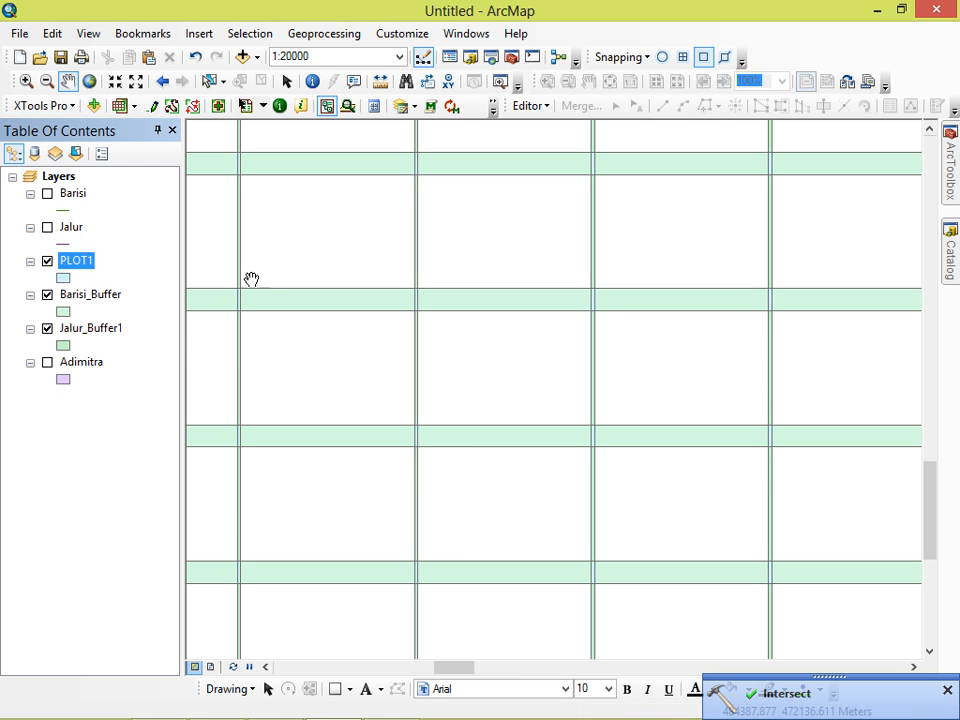
Hide the Jalur_Buffer1 and Barisi_Buffer layers so that only the PLOT1 rectangles are displayed.
{"action": "left_click", "coordinate": [47, 329]}
{"action": "left_click", "coordinate": [47, 295]}
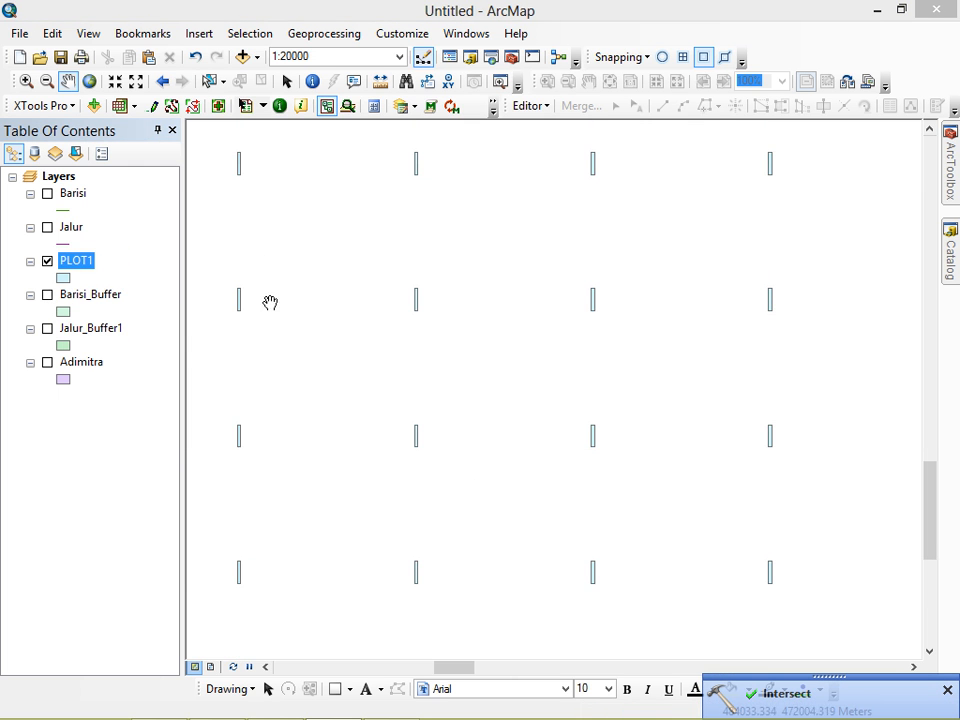
{"action": "scroll", "coordinate": [507, 339], "scroll_direction": "up", "scroll_amount": 1}
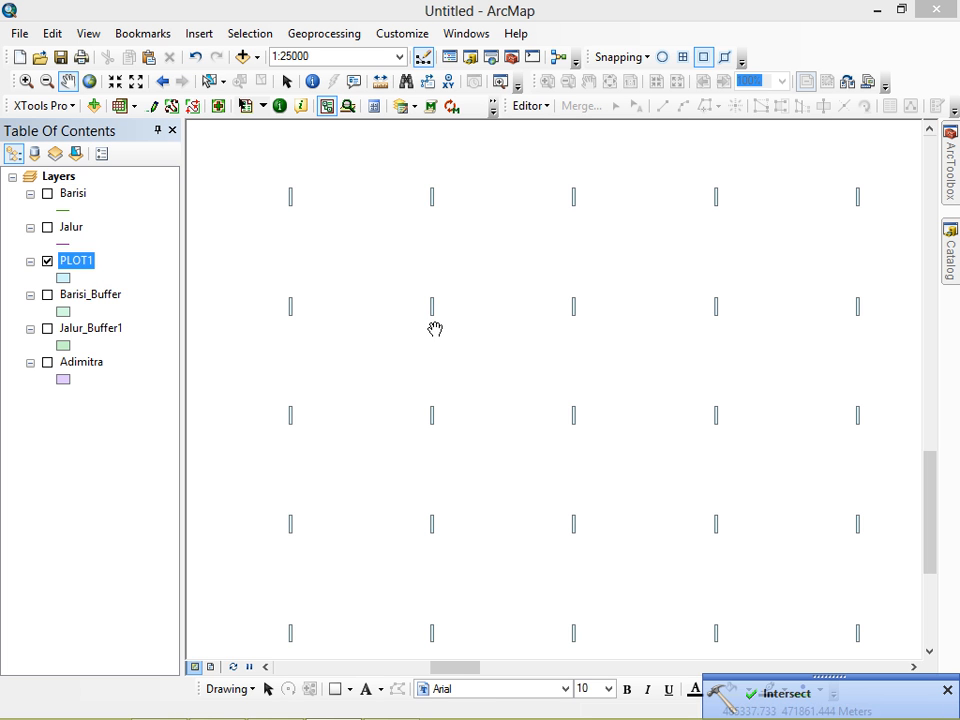
Zoom to the full extent of PLOT1 and show the Adimitra area beneath the plots.
{"action": "right_click", "coordinate": [80, 261]}
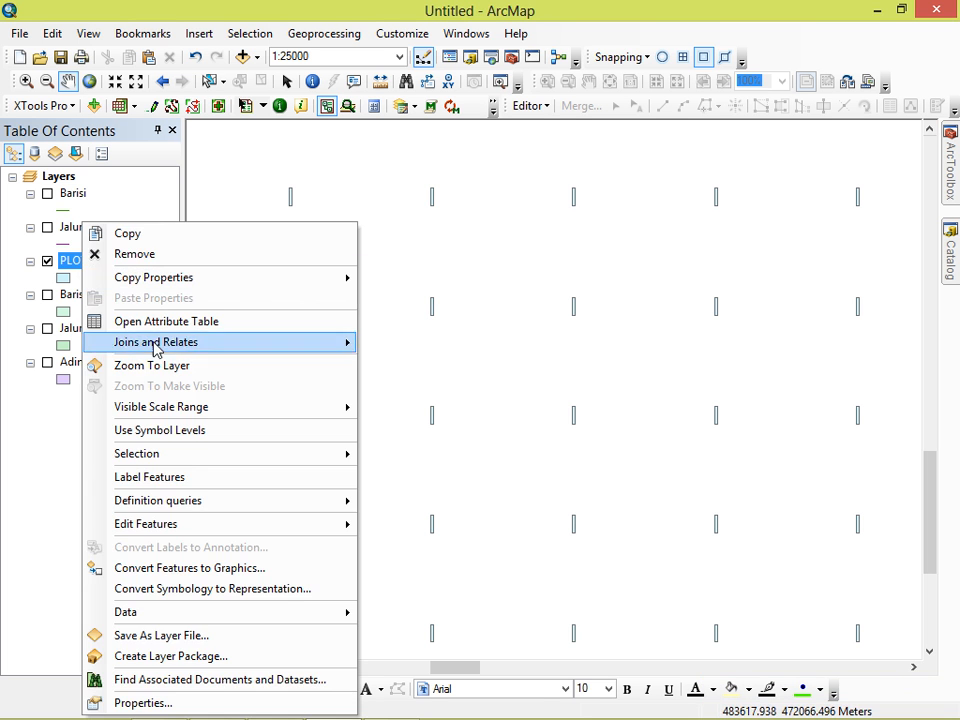
{"action": "left_click", "coordinate": [151, 366]}
{"action": "left_click", "coordinate": [47, 362]}
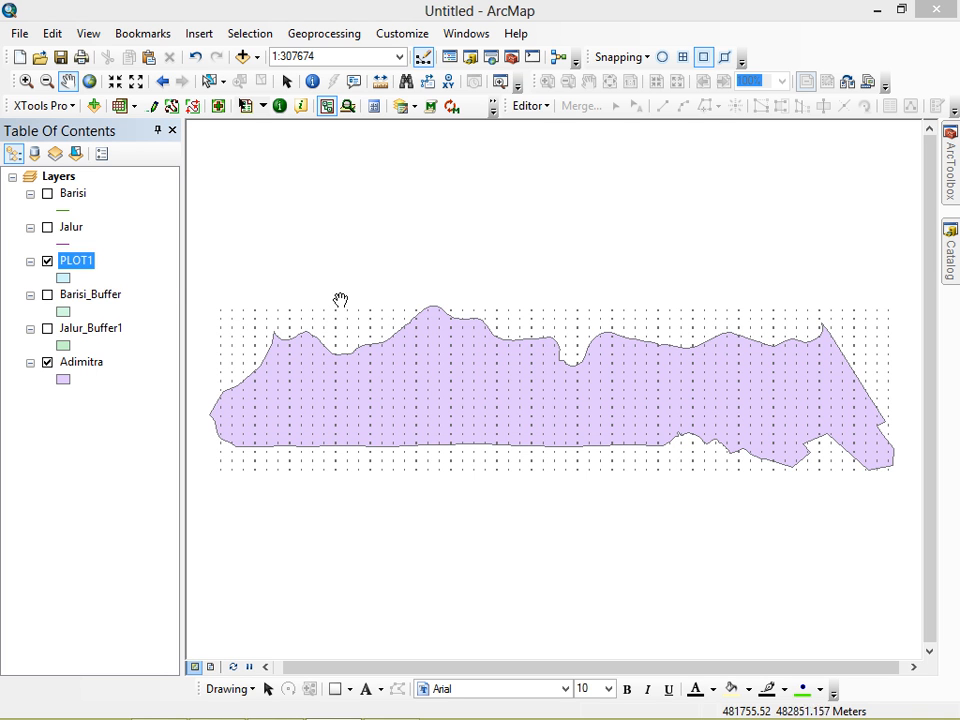
Select by location the PLOT1 features that are completely within the Adimitra source layer.
{"action": "left_click", "coordinate": [326, 106]}
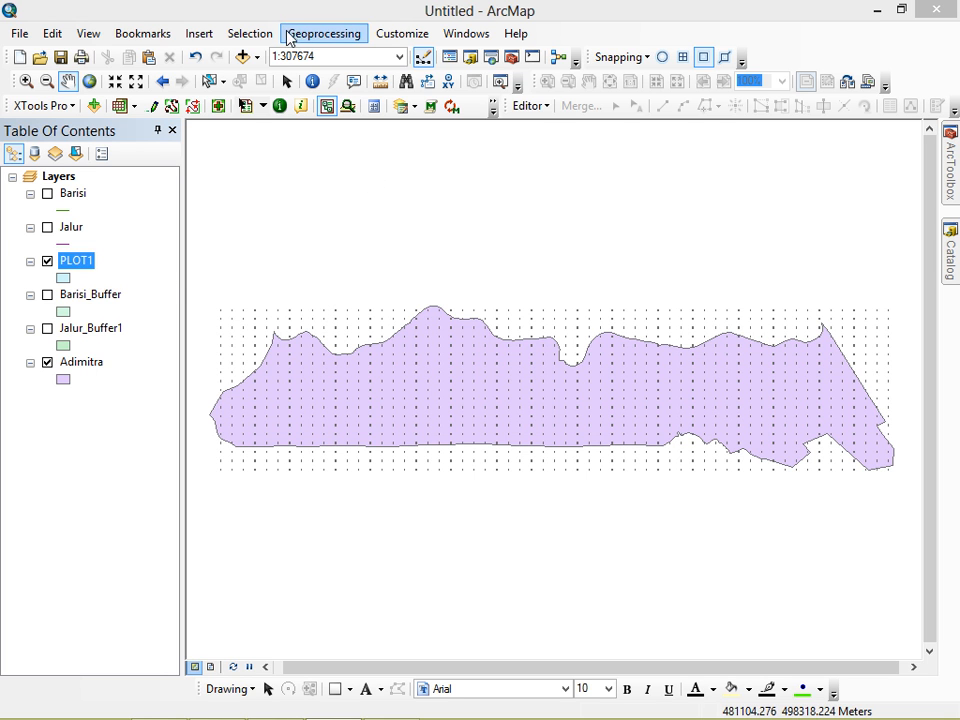
{"action": "left_click", "coordinate": [250, 34]}
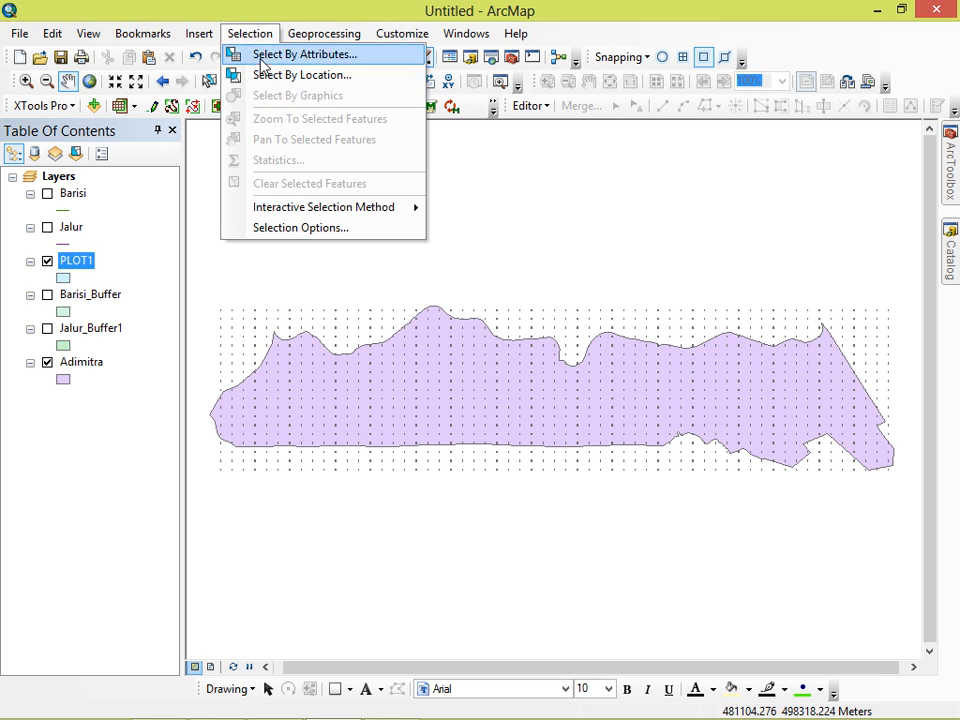
{"action": "left_click", "coordinate": [272, 78]}
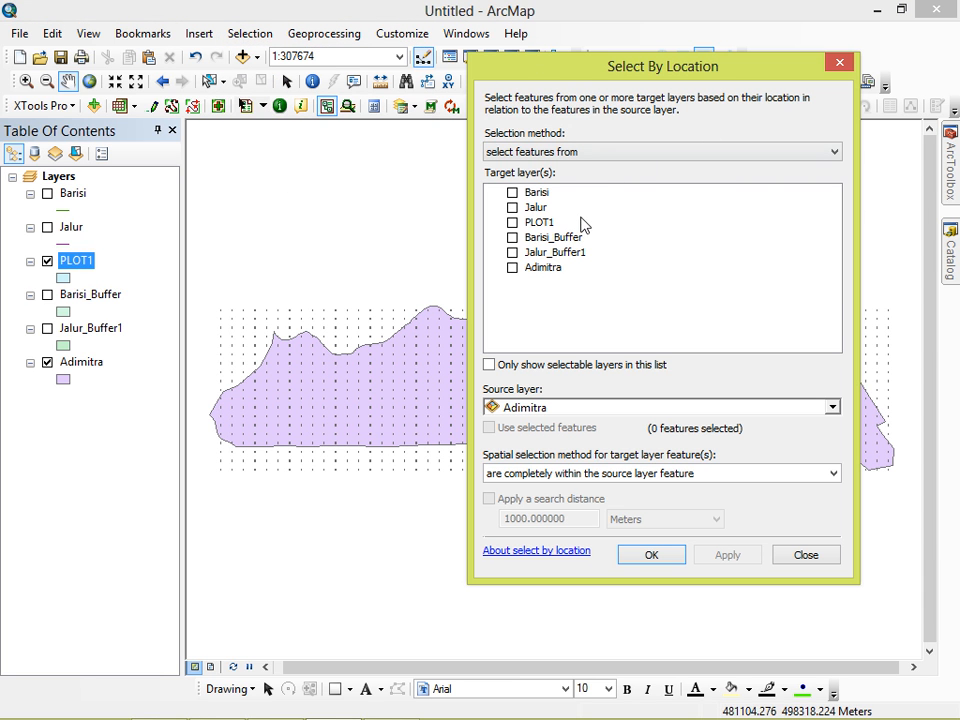
{"action": "left_click", "coordinate": [512, 222]}
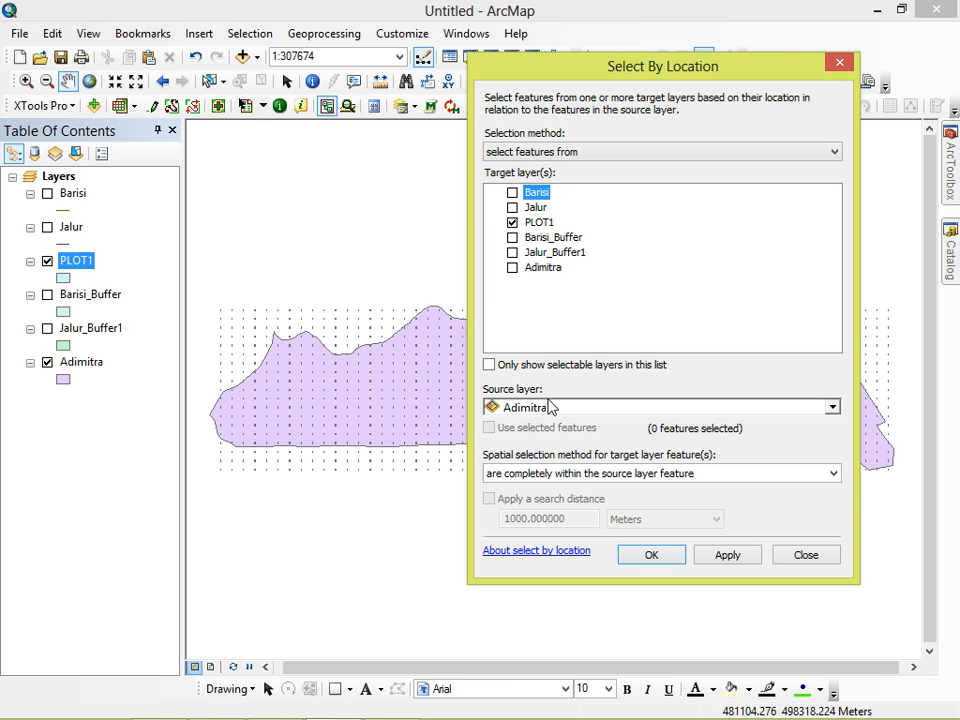
{"action": "left_click", "coordinate": [512, 479]}
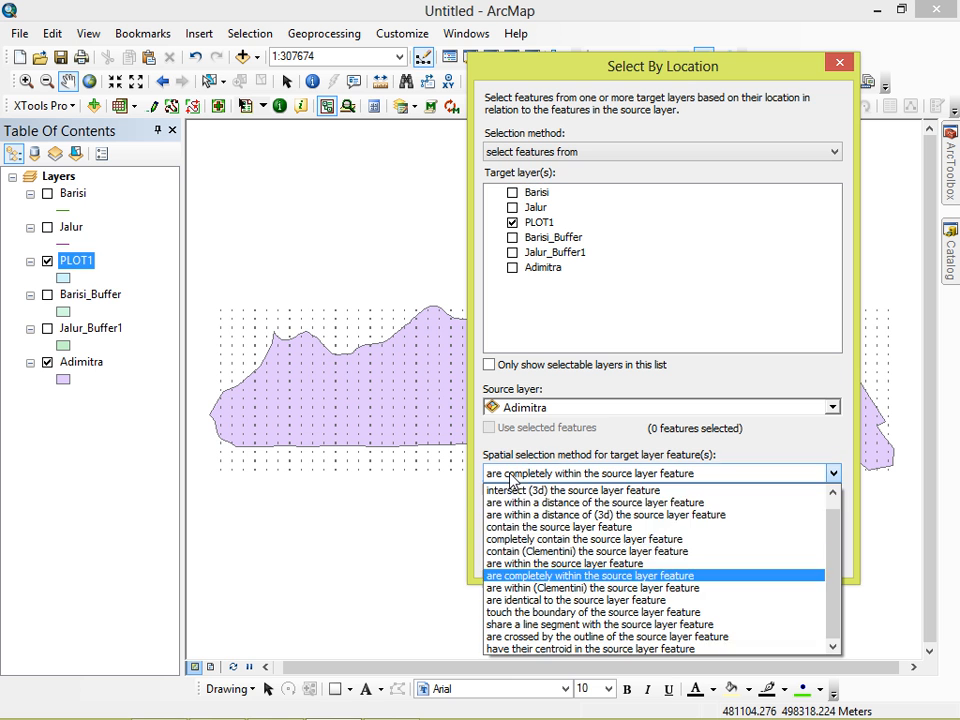
{"action": "left_click", "coordinate": [546, 576]}
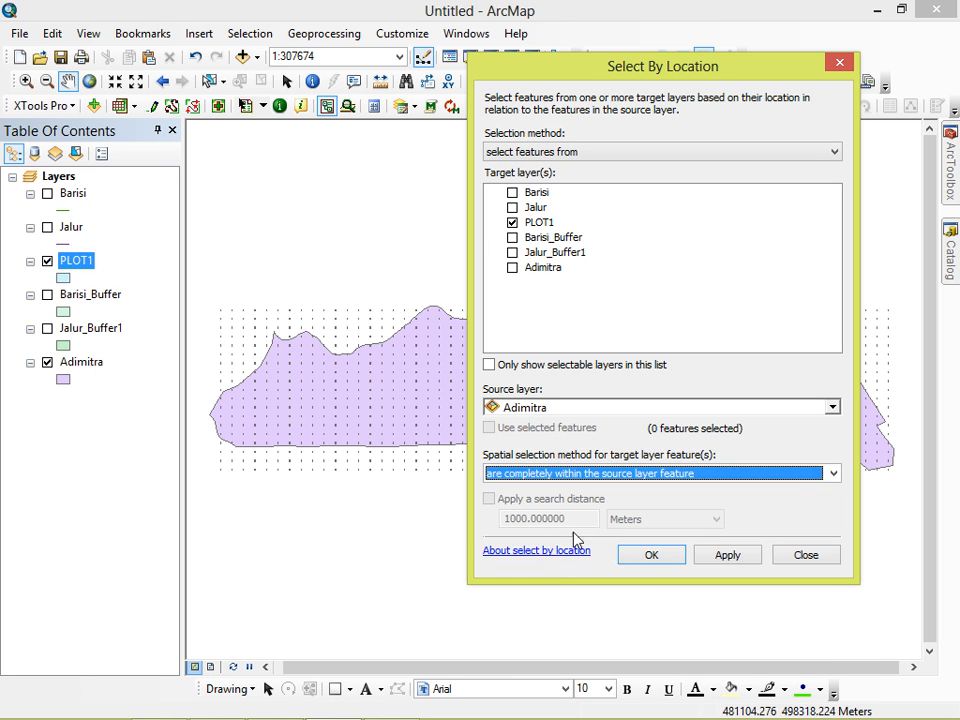
{"action": "left_click", "coordinate": [648, 555]}
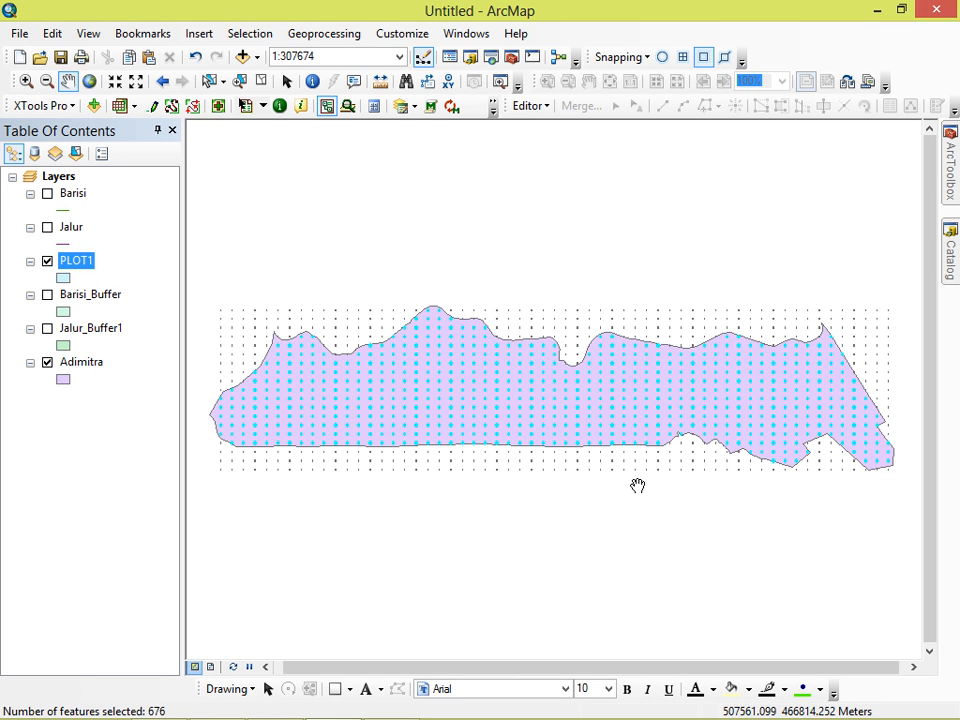
Open the PLOT1 attribute table and invert the selection to the plots not completely within Adimitra.
{"action": "right_click", "coordinate": [77, 263]}
{"action": "left_click", "coordinate": [135, 321]}
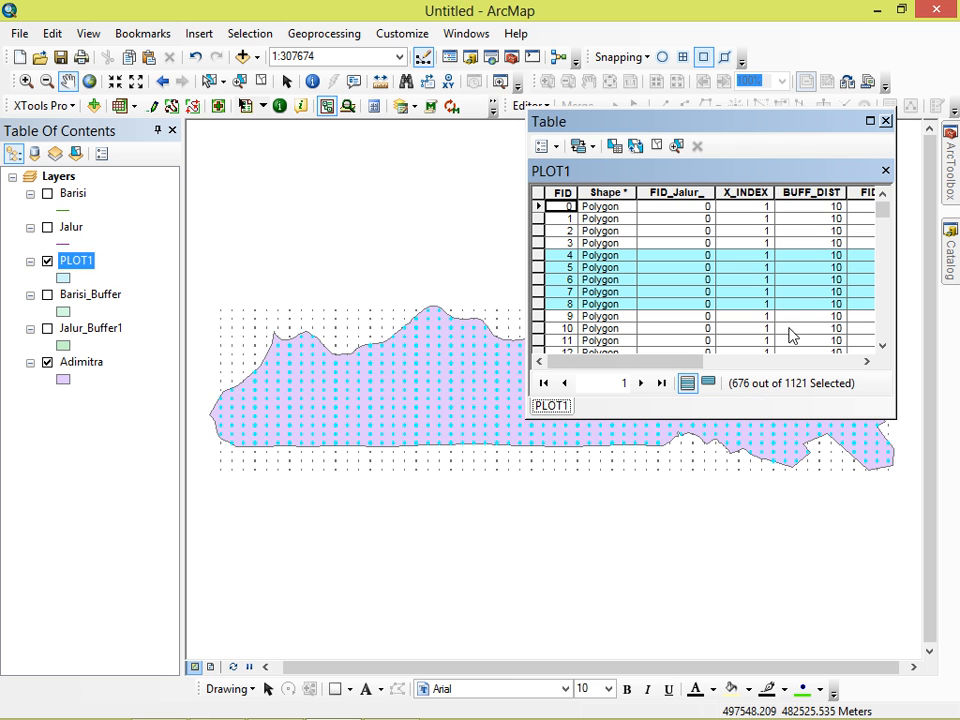
{"action": "left_click_drag", "start_coordinate": [795, 122], "coordinate": [681, 169]}
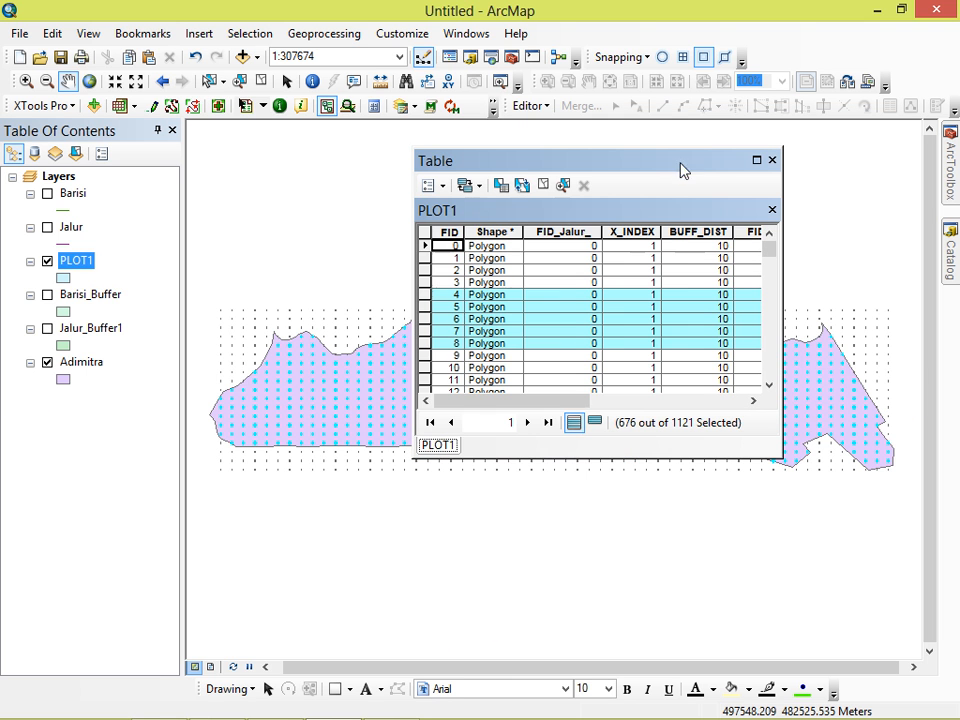
{"action": "left_click", "coordinate": [521, 186]}
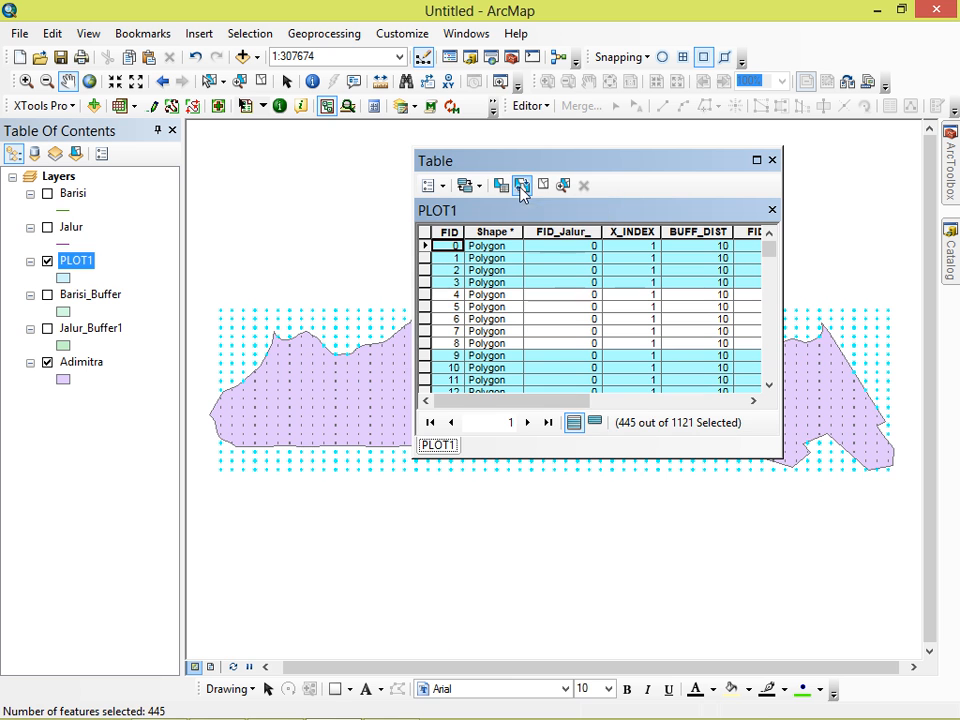
Start an edit session on PLOT1, delete the selected plots and close the attribute table.
{"action": "left_click", "coordinate": [531, 108]}
{"action": "left_click", "coordinate": [540, 129]}
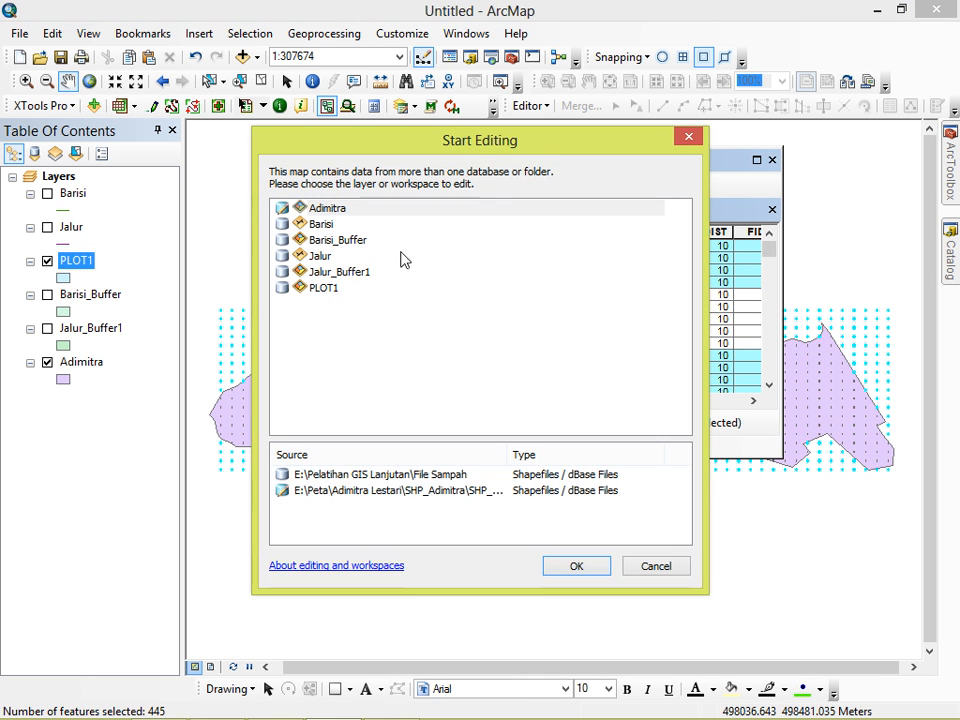
{"action": "left_click", "coordinate": [322, 288]}
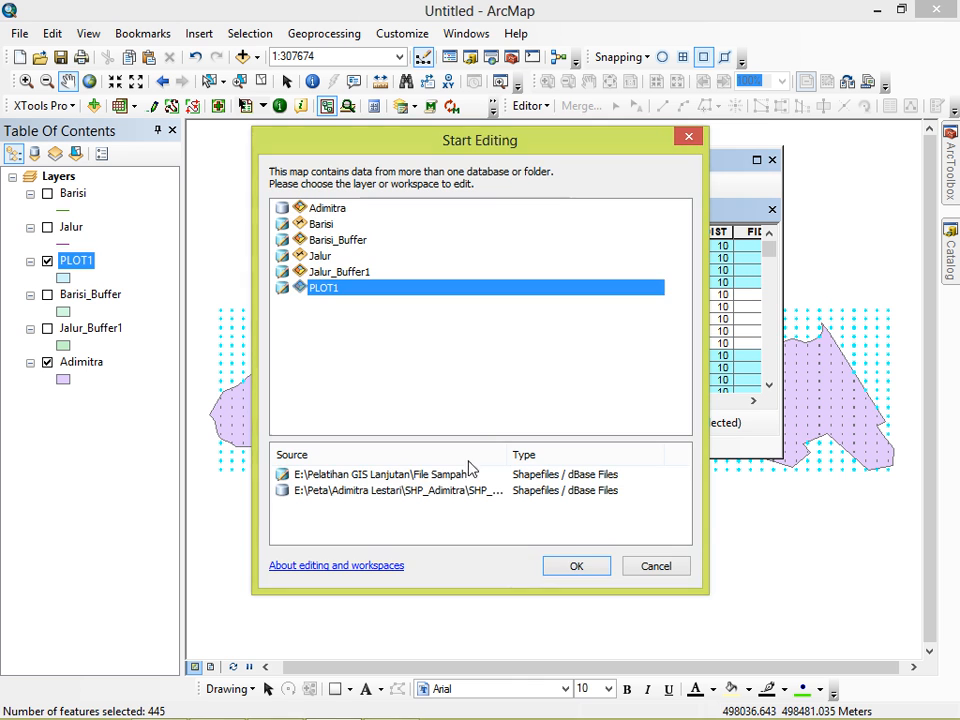
{"action": "left_click", "coordinate": [578, 567]}
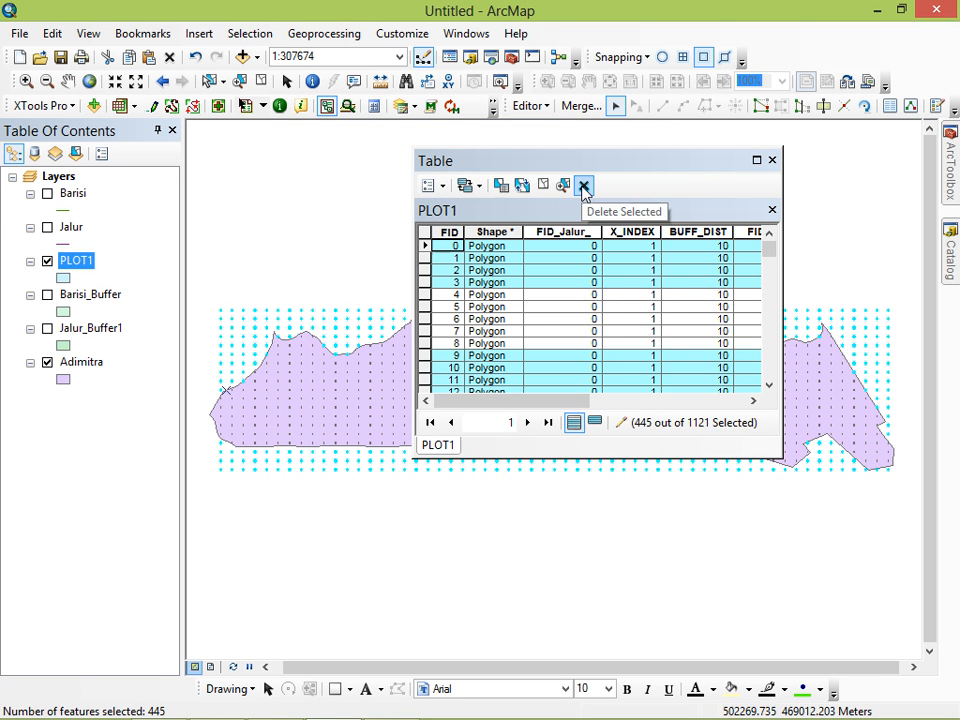
{"action": "left_click", "coordinate": [584, 188]}
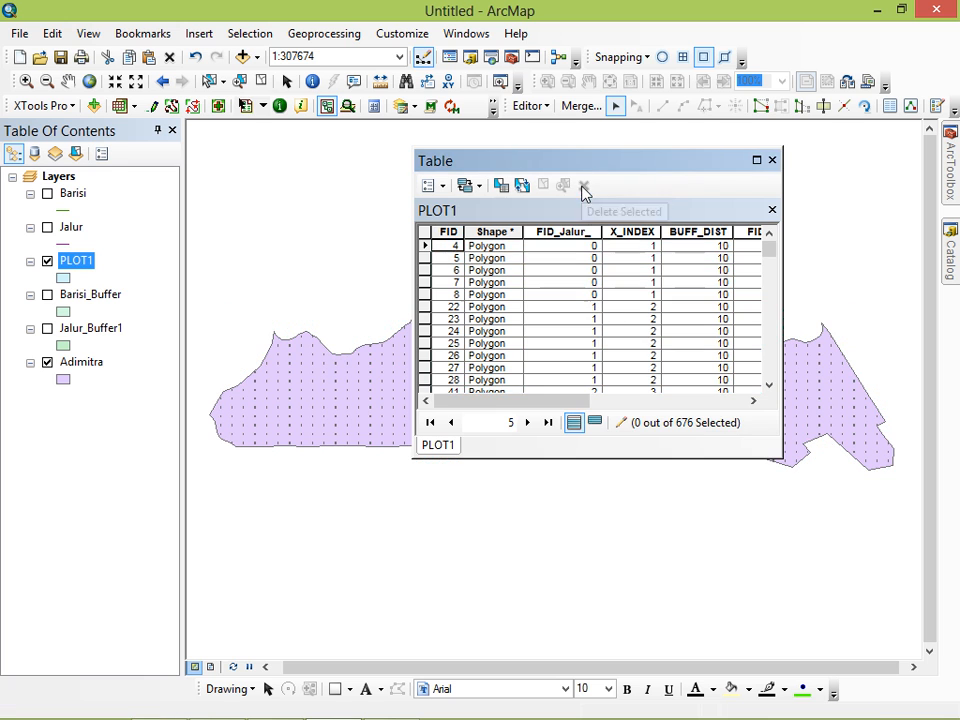
{"action": "left_click", "coordinate": [772, 161]}
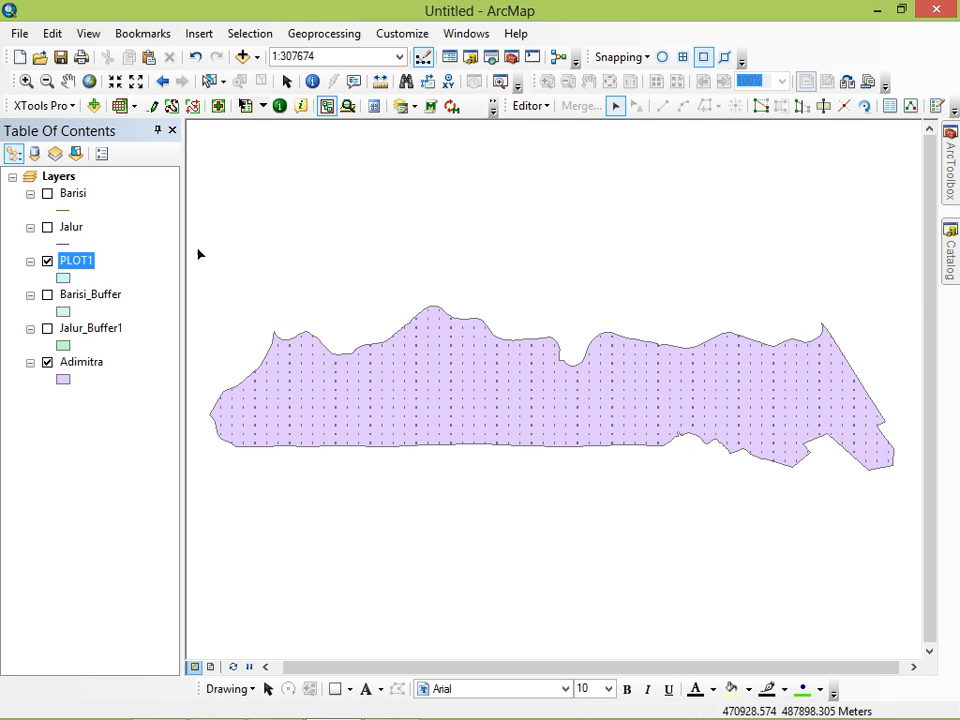
Open the PLOT1 attribute table widened to show all fields, and stop the edit session with the edits saved.
{"action": "right_click", "coordinate": [84, 262]}
{"action": "left_click", "coordinate": [130, 321]}
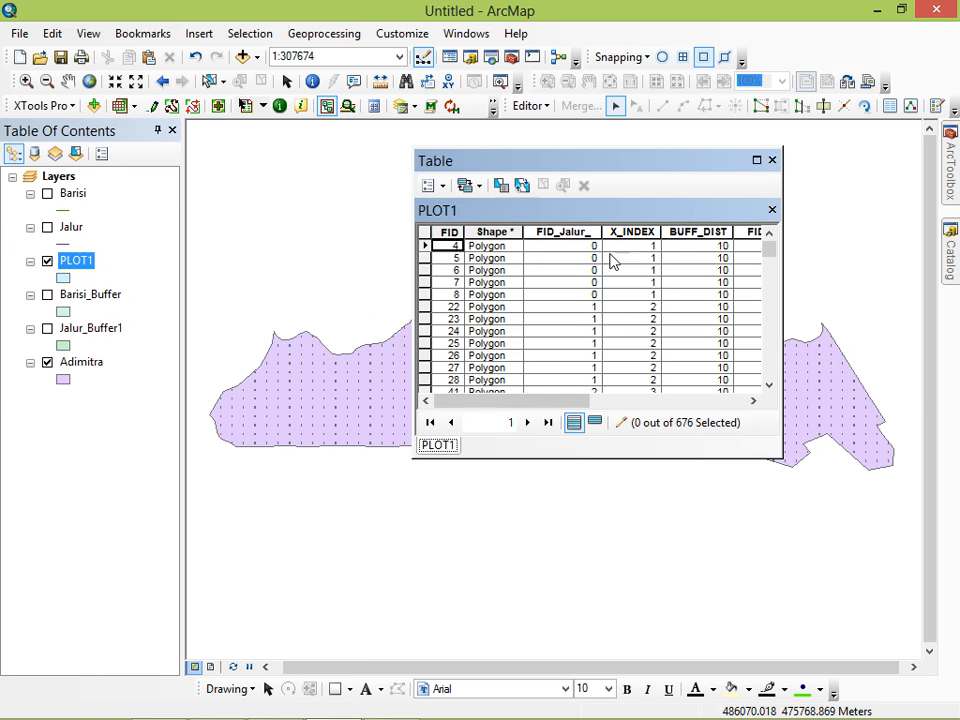
{"action": "left_click_drag", "start_coordinate": [591, 159], "coordinate": [390, 189]}
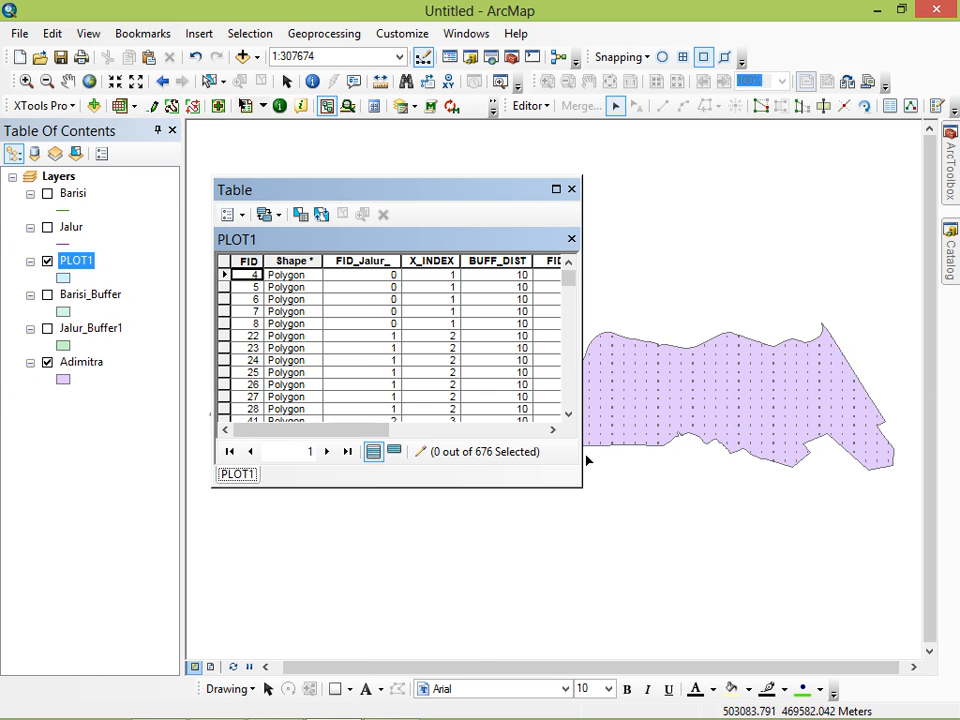
{"action": "left_click_drag", "start_coordinate": [581, 454], "coordinate": [851, 488]}
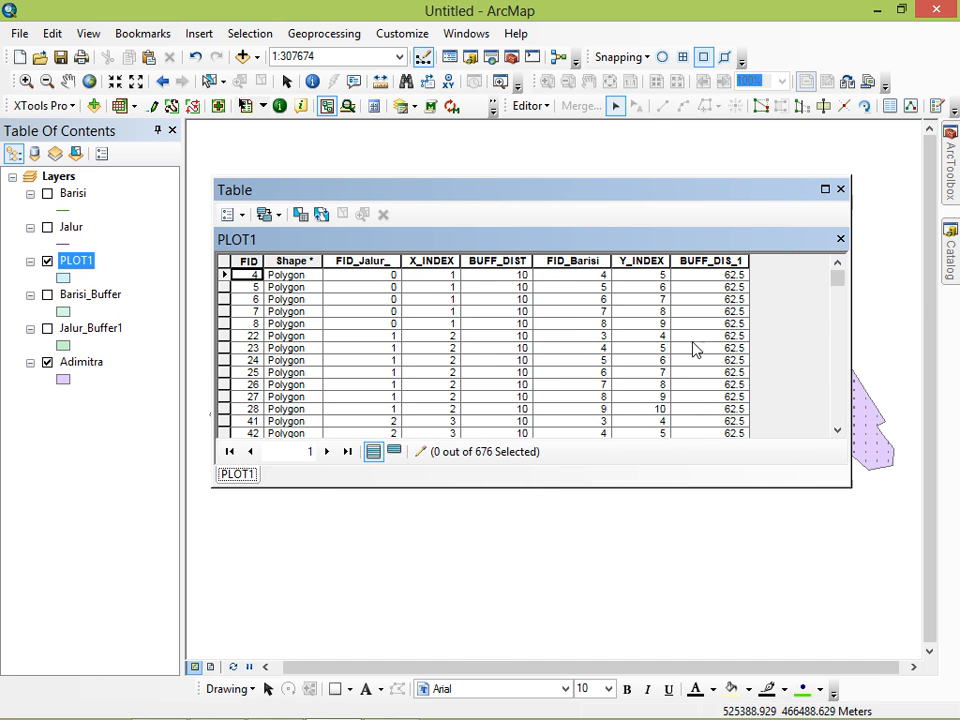
{"action": "left_click", "coordinate": [529, 106]}
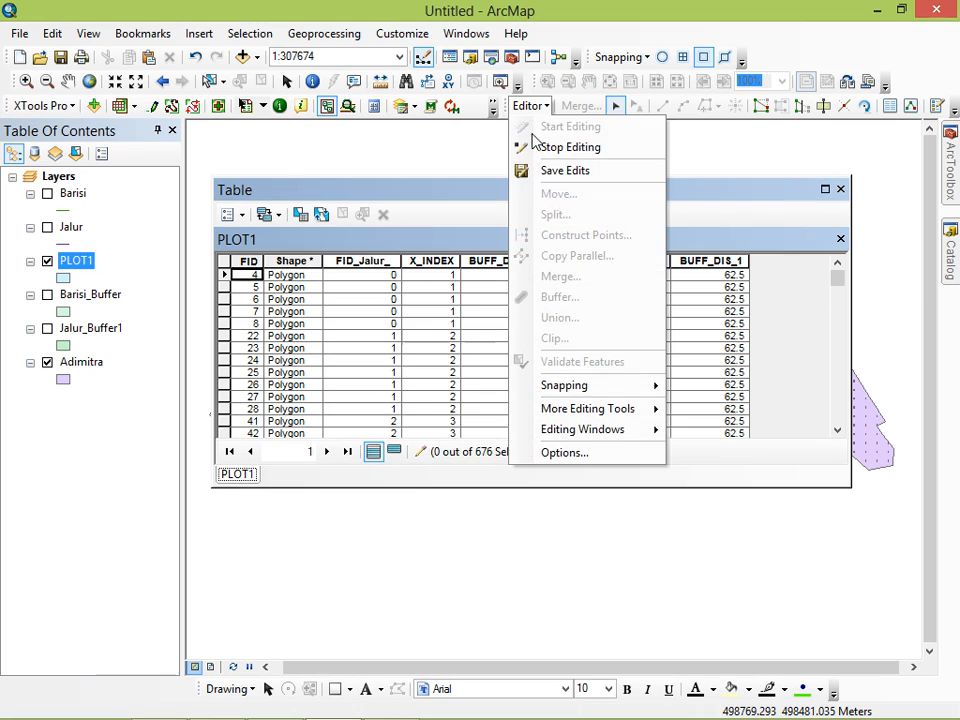
{"action": "left_click", "coordinate": [560, 86]}
{"action": "left_click", "coordinate": [409, 436]}
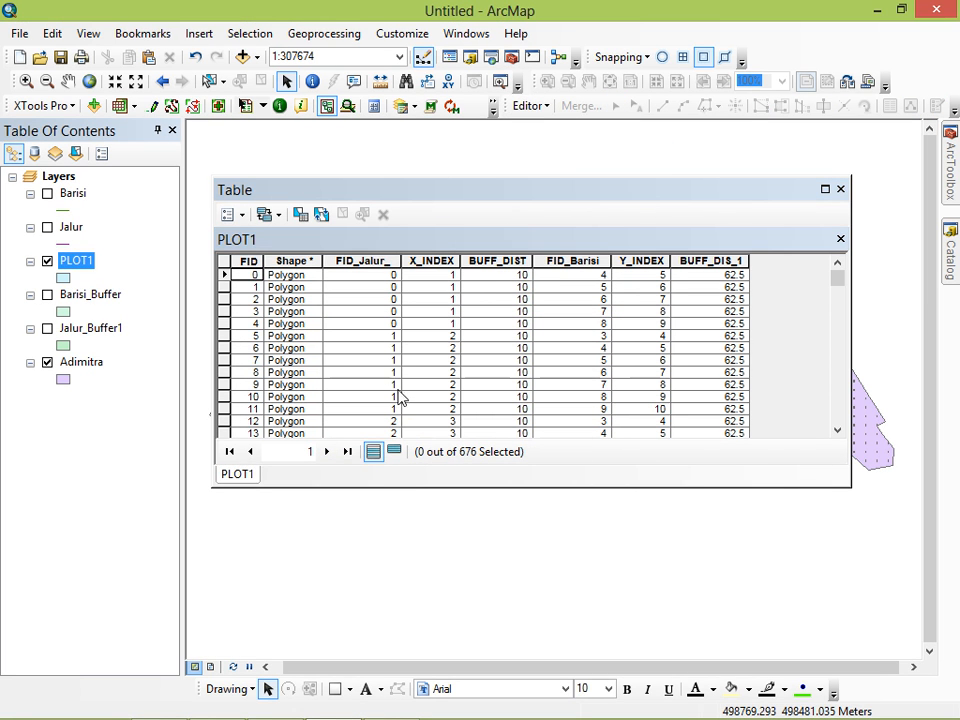
Add a Long Integer field named IDPLOT to the PLOT1 attribute table.
{"action": "left_click", "coordinate": [229, 217]}
{"action": "left_click", "coordinate": [275, 343]}
{"action": "type", "text": "IDPLOT"}
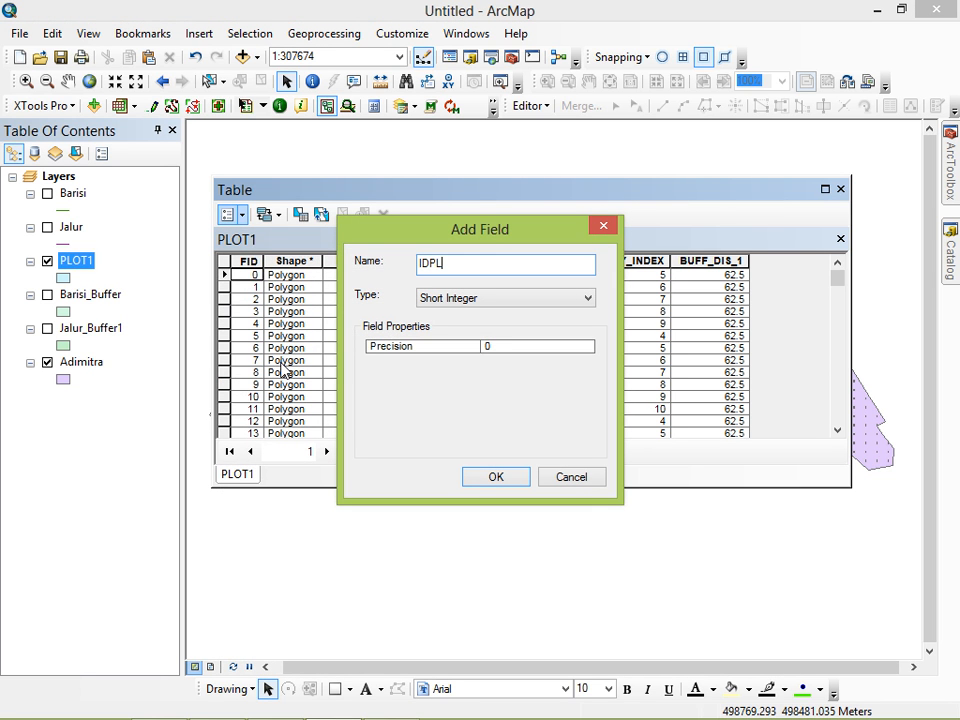
{"action": "left_click", "coordinate": [459, 298]}
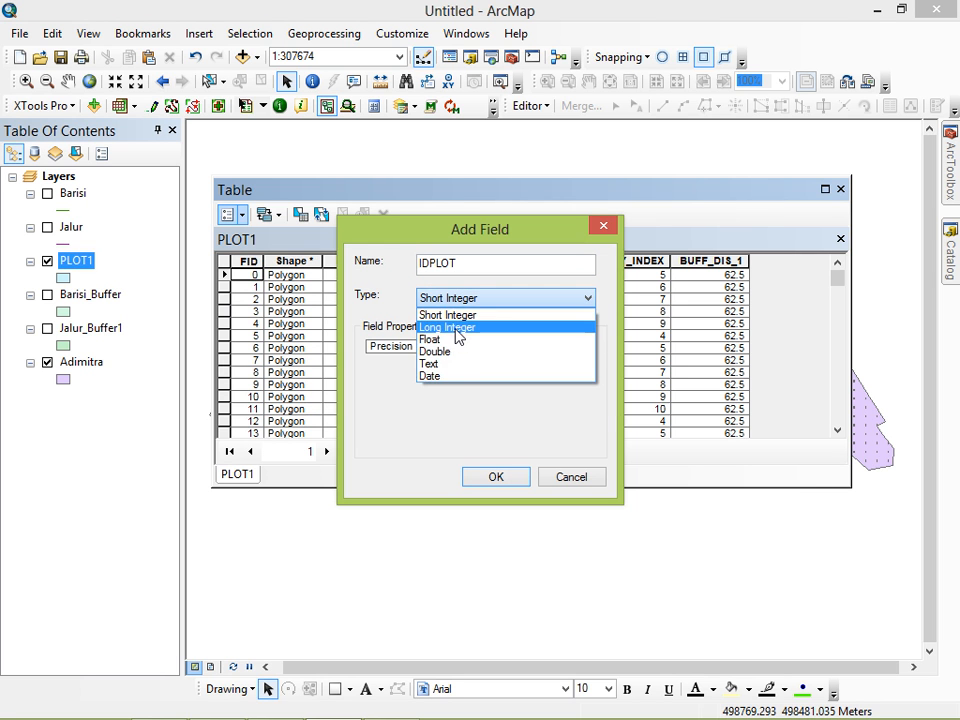
{"action": "left_click", "coordinate": [456, 328]}
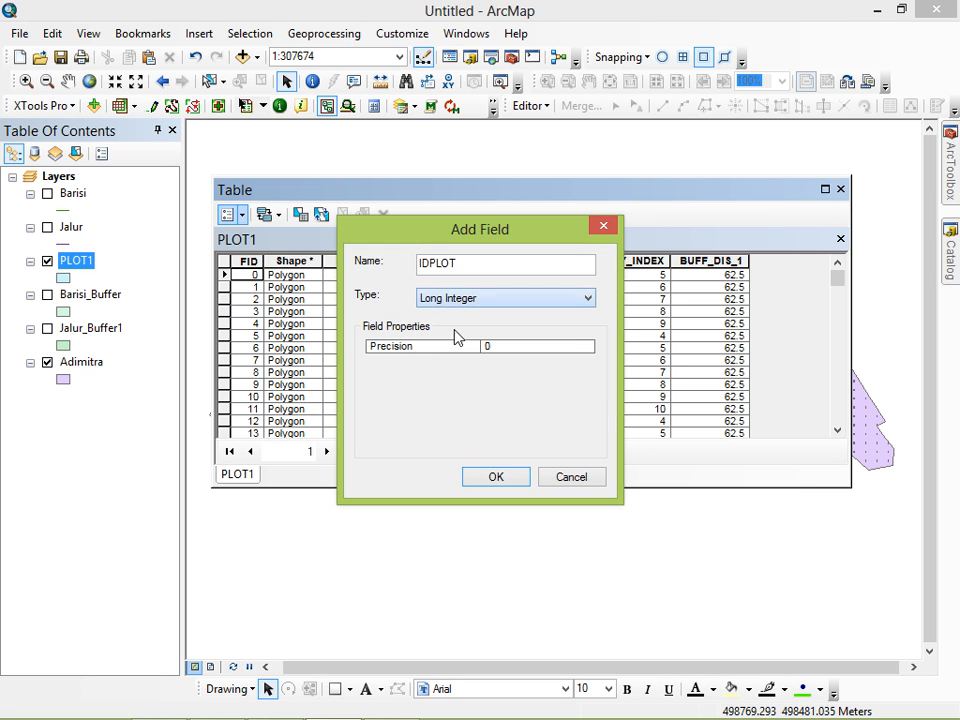
{"action": "left_click", "coordinate": [503, 479]}
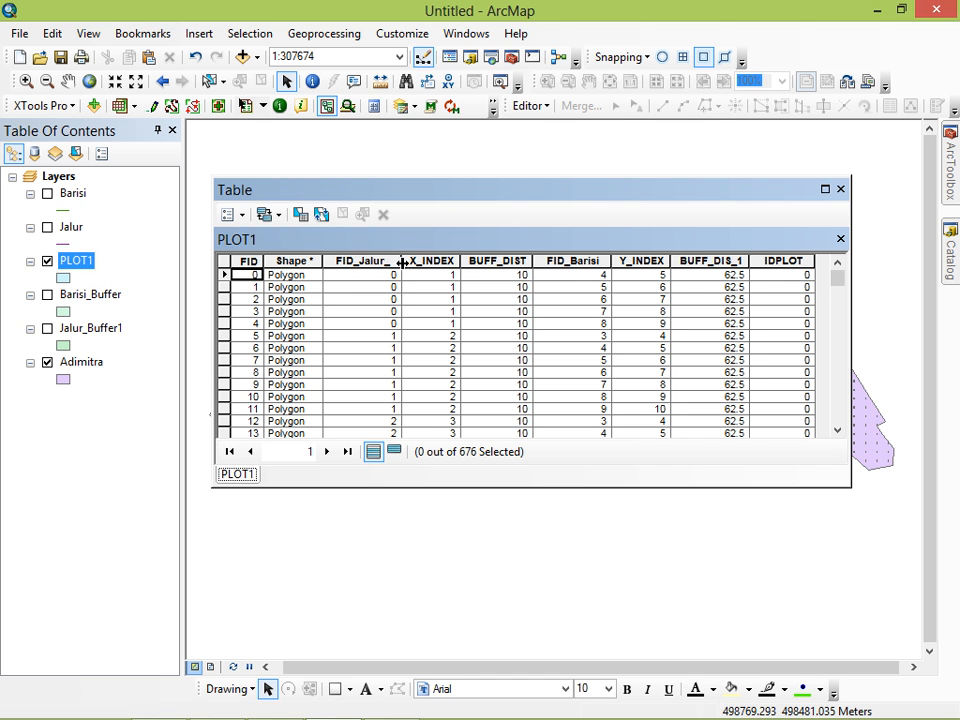
Delete the FID_Jalur_ and BUFF_DIST fields from the PLOT1 attribute table.
{"action": "left_click", "coordinate": [357, 263]}
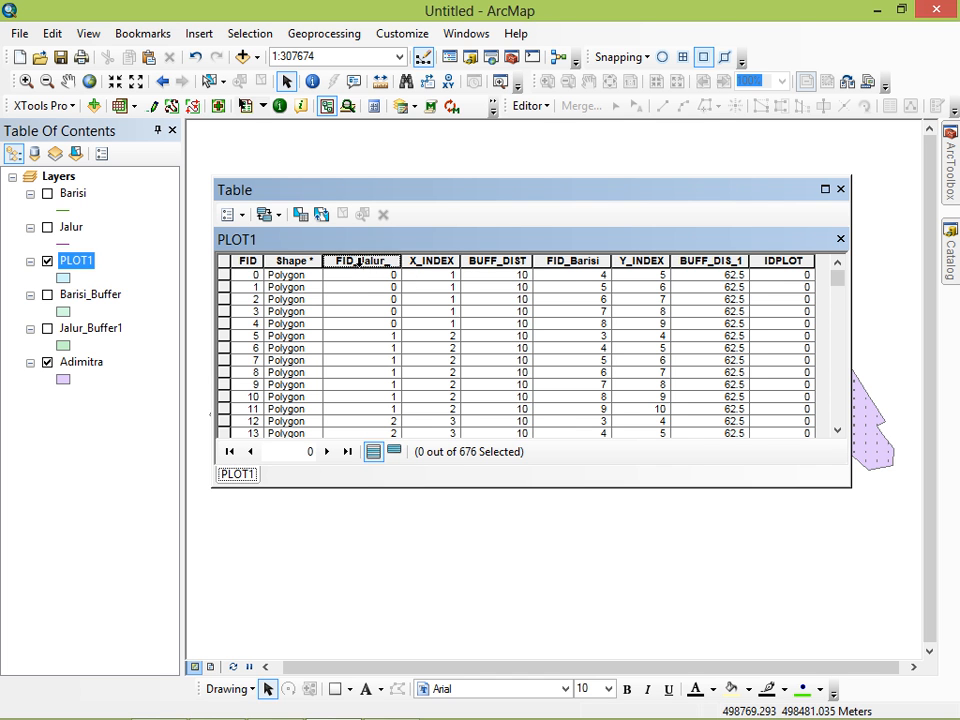
{"action": "right_click", "coordinate": [357, 263]}
{"action": "left_click", "coordinate": [410, 474]}
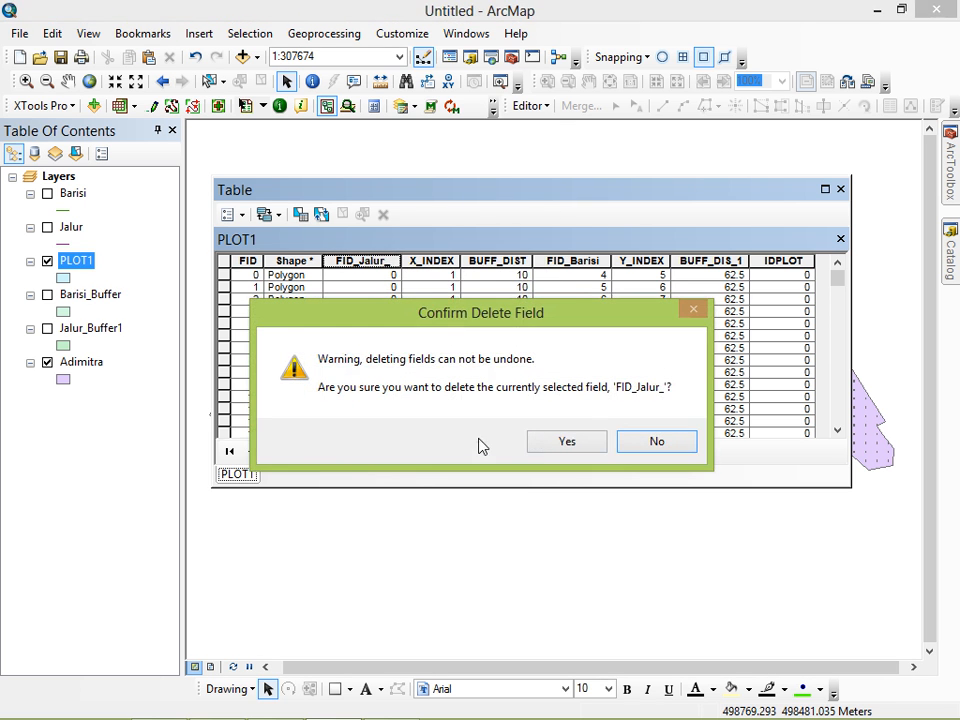
{"action": "left_click", "coordinate": [566, 439]}
{"action": "right_click", "coordinate": [429, 261]}
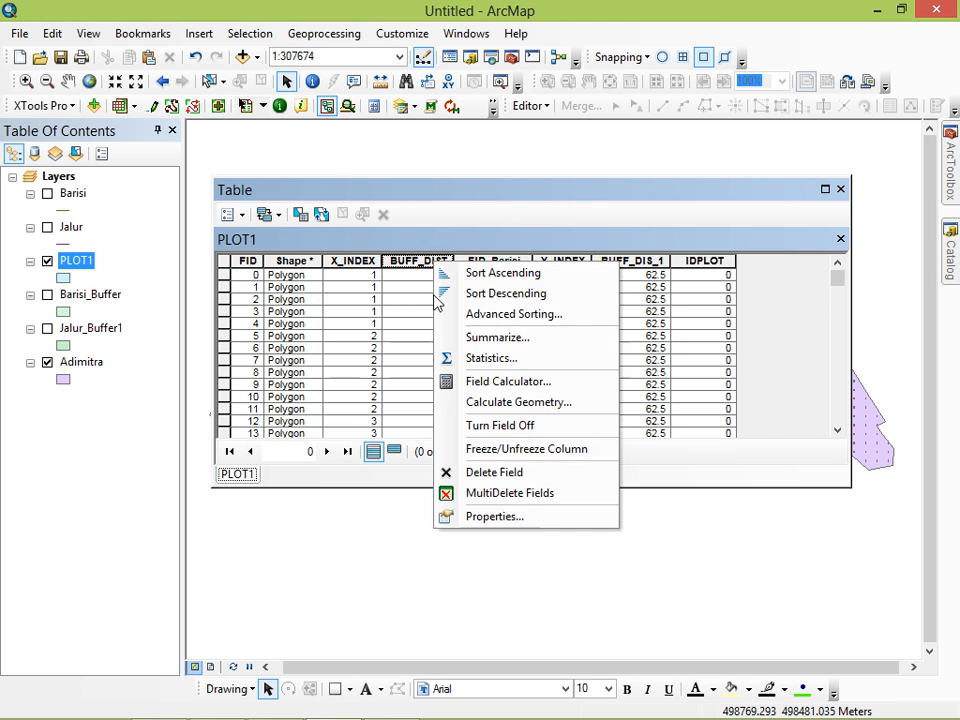
{"action": "left_click", "coordinate": [489, 472]}
{"action": "left_click", "coordinate": [546, 451]}
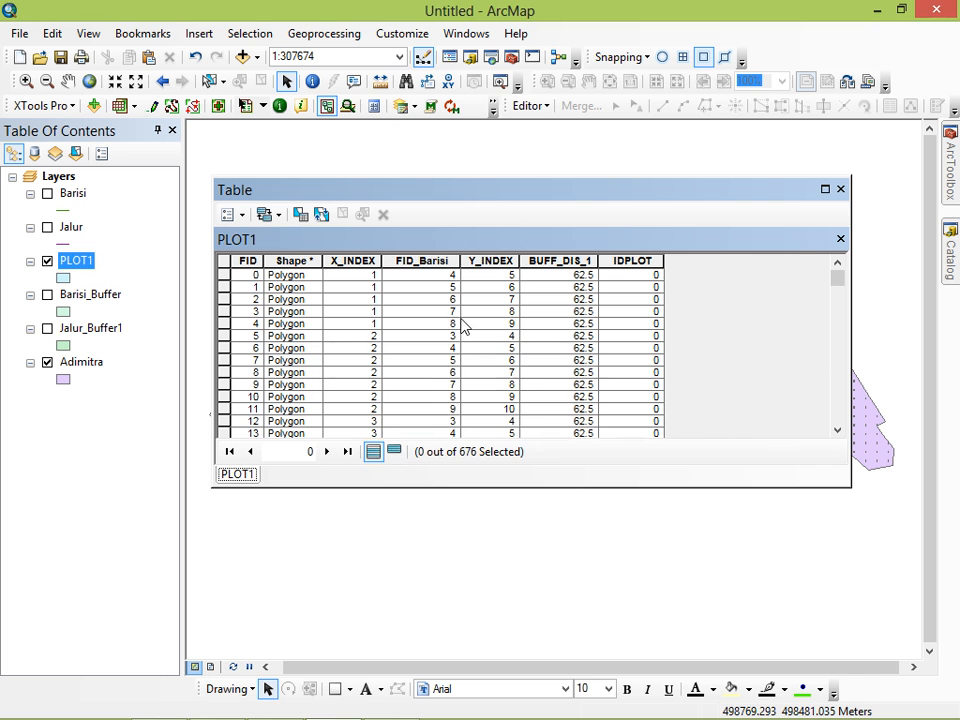
Delete the FID_Barisi and BUFF_DIS_1 fields from the PLOT1 attribute table.
{"action": "left_click", "coordinate": [430, 261]}
{"action": "right_click", "coordinate": [430, 261]}
{"action": "left_click", "coordinate": [498, 472]}
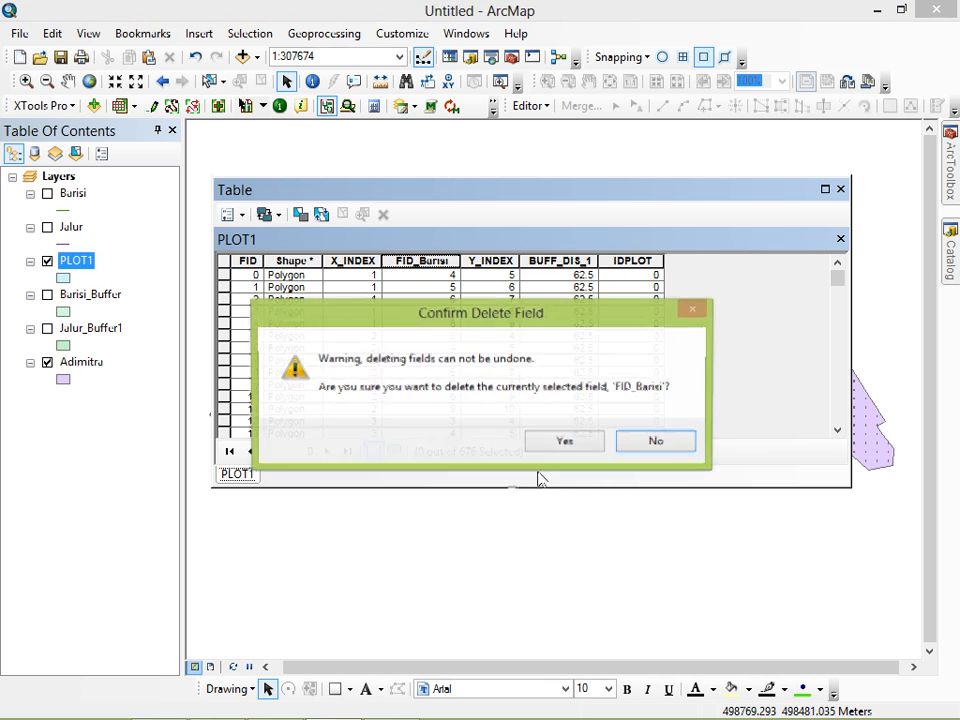
{"action": "left_click", "coordinate": [540, 446]}
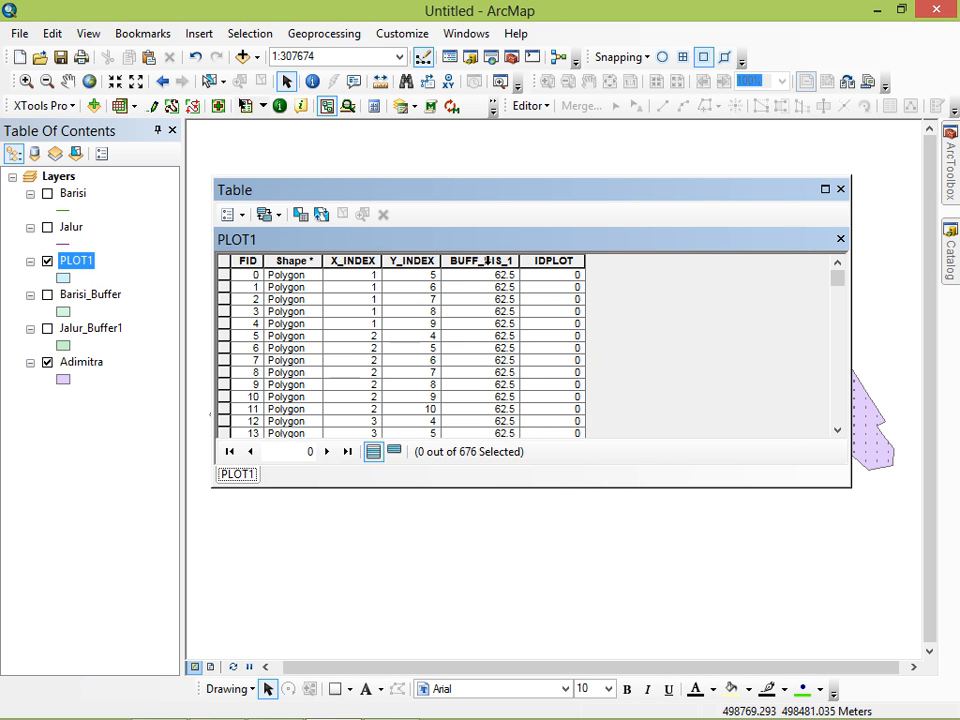
{"action": "right_click", "coordinate": [486, 261]}
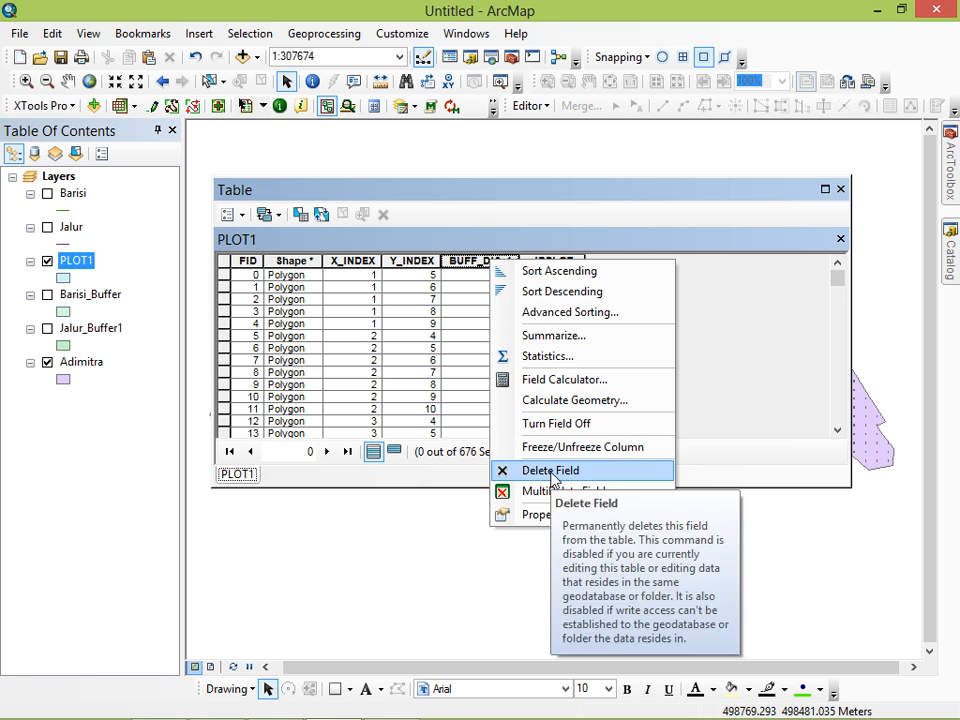
{"action": "left_click", "coordinate": [552, 474]}
{"action": "left_click", "coordinate": [540, 447]}
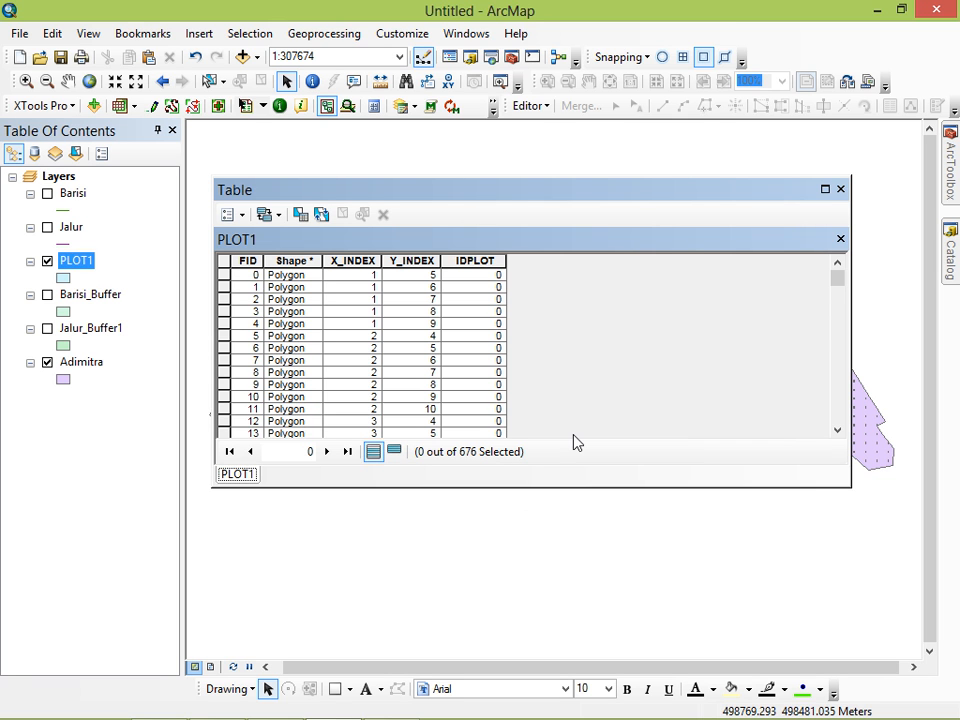
Calculate the IDPLOT field as 1000000+([X_INDEX]*1000)+[Y_INDEX], check the plot IDs down the table and close it.
{"action": "right_click", "coordinate": [468, 258]}
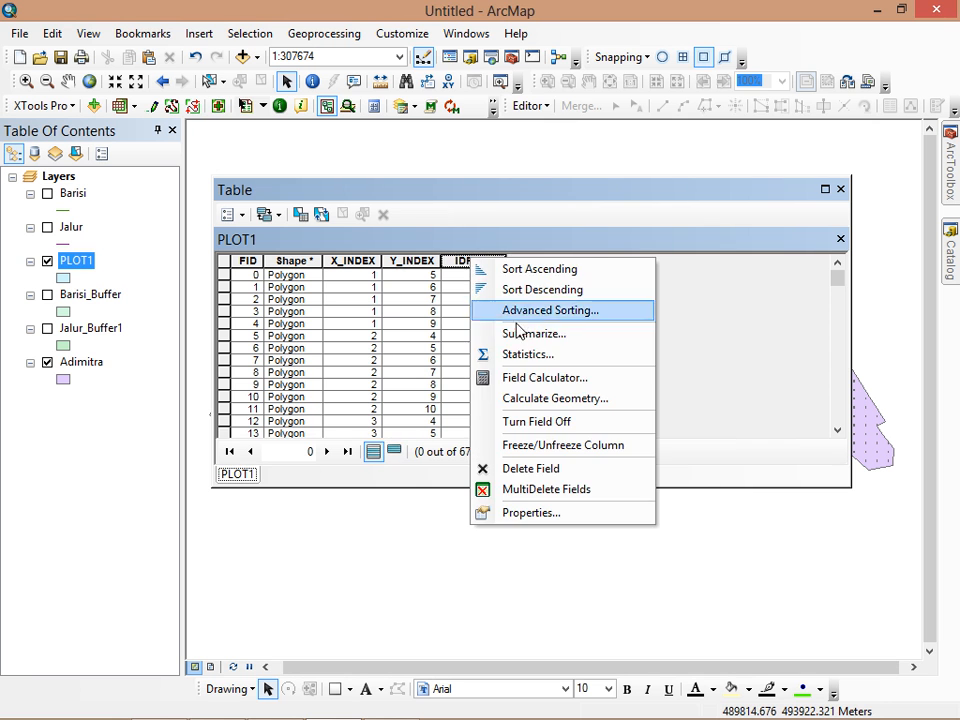
{"action": "left_click", "coordinate": [536, 380]}
{"action": "left_click_drag", "start_coordinate": [510, 104], "coordinate": [786, 62]}
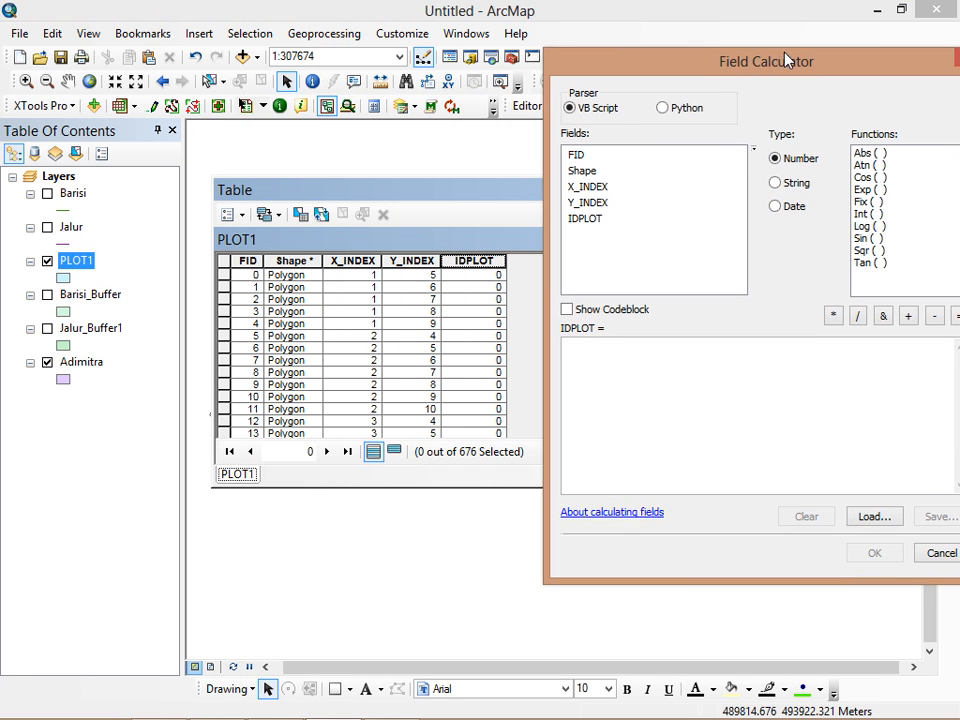
{"action": "left_click", "coordinate": [646, 383]}
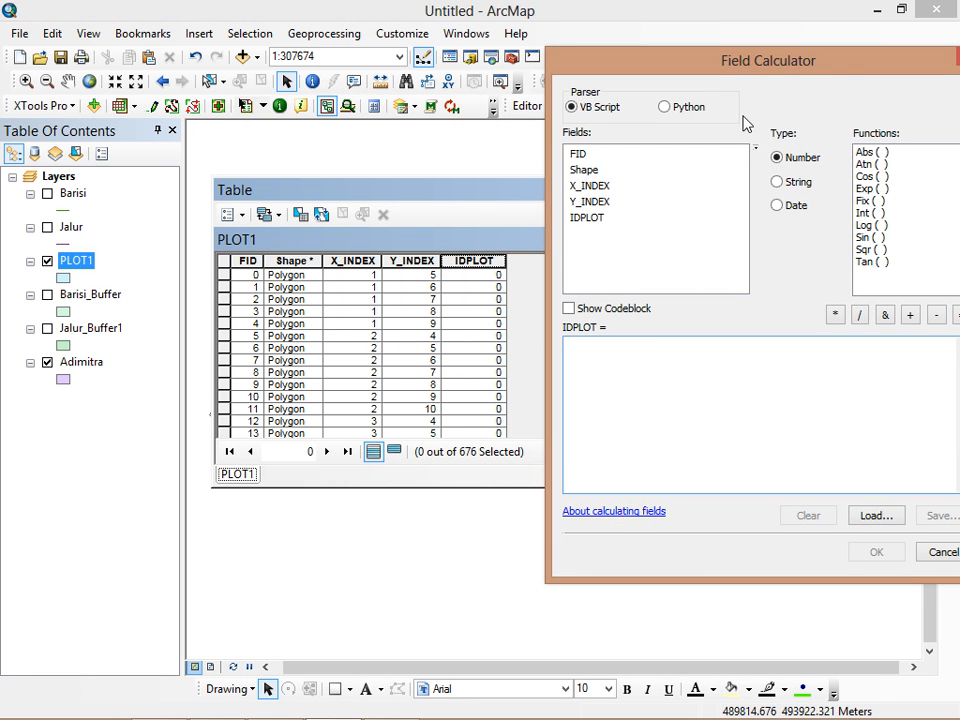
{"action": "left_click_drag", "start_coordinate": [726, 80], "coordinate": [696, 81]}
{"action": "type", "text": "1000000+("}
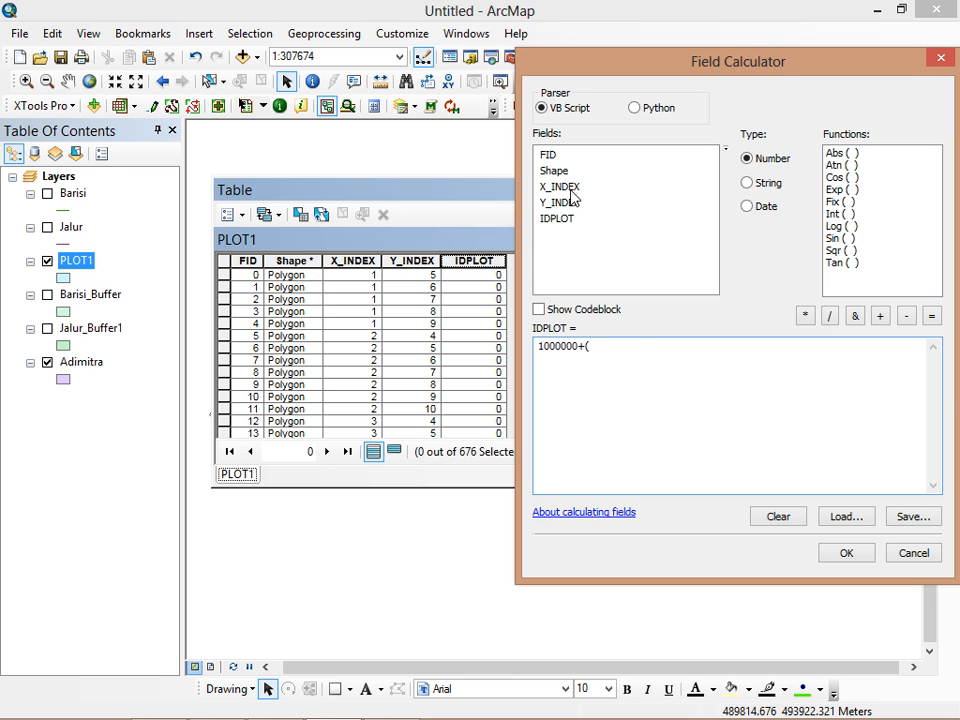
{"action": "double_click", "coordinate": [560, 187]}
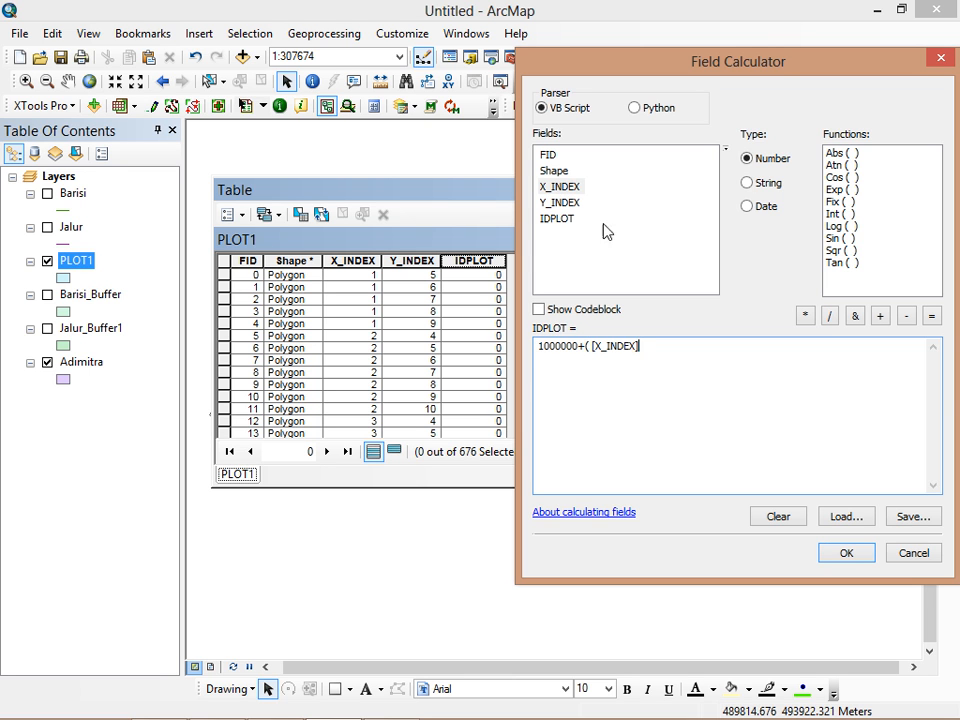
{"action": "left_click", "coordinate": [806, 316]}
{"action": "left_click", "coordinate": [880, 318]}
{"action": "double_click", "coordinate": [561, 203]}
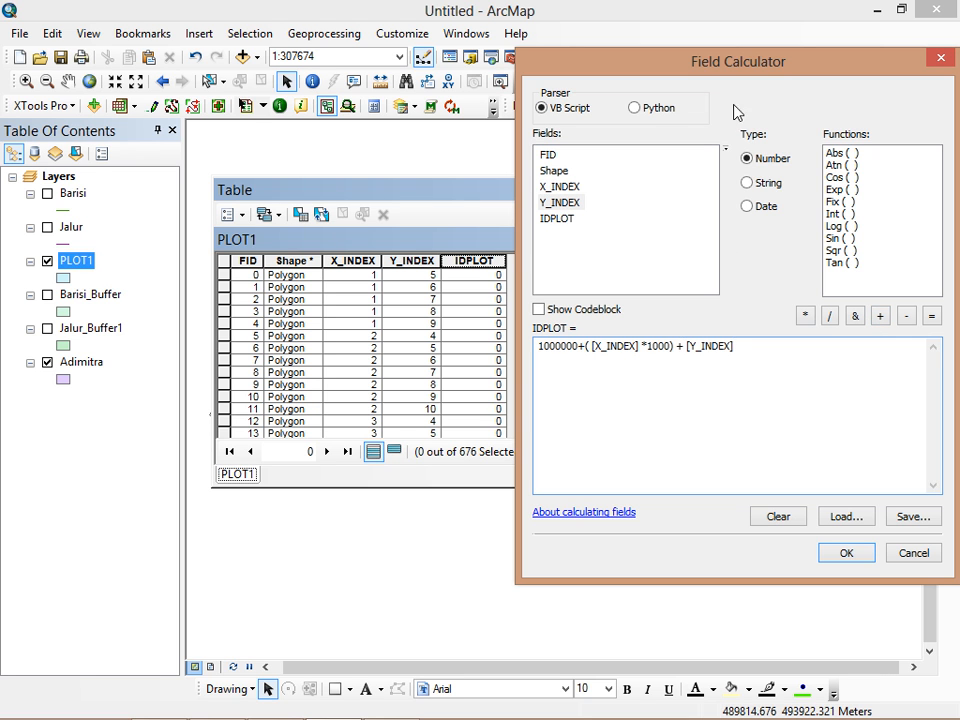
{"action": "left_click", "coordinate": [858, 556]}
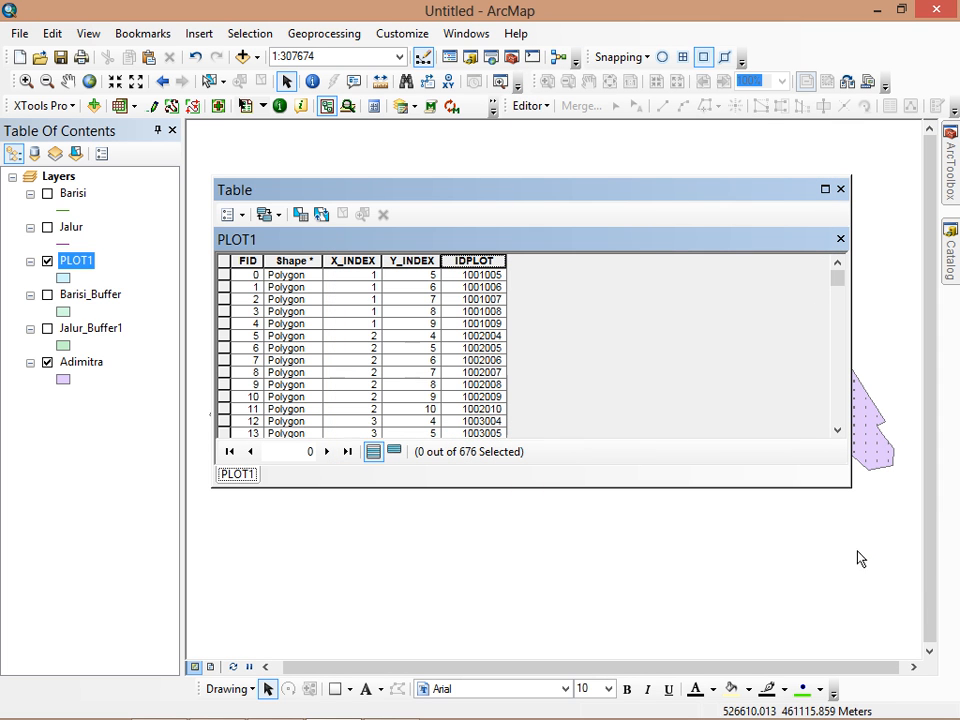
{"action": "scroll", "coordinate": [489, 358], "scroll_direction": "down", "scroll_amount": 16}
{"action": "scroll", "coordinate": [496, 375], "scroll_direction": "down", "scroll_amount": 16}
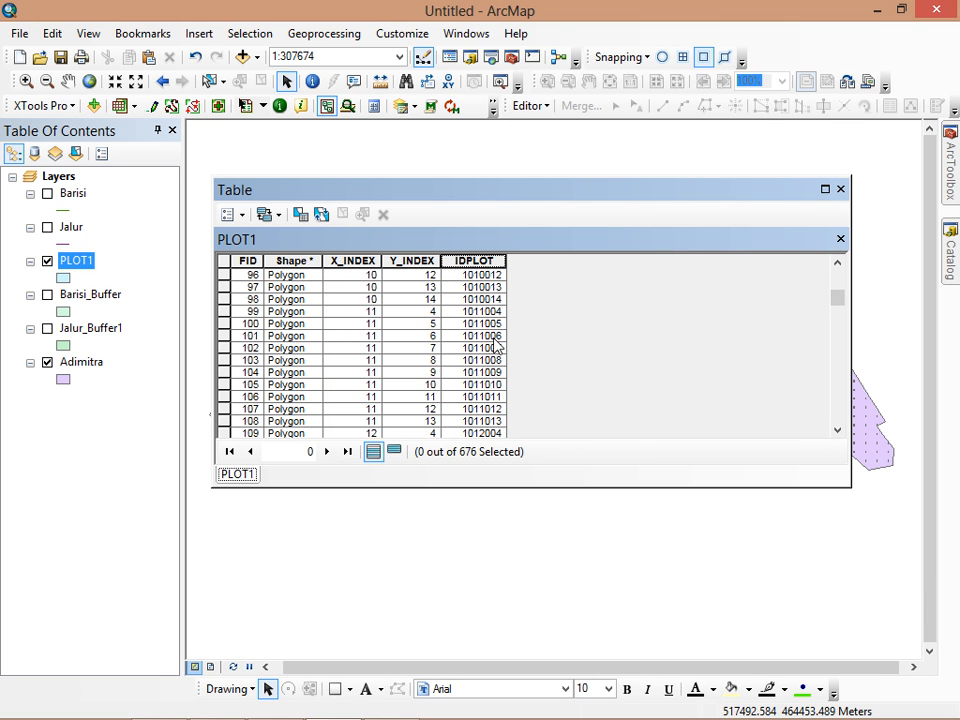
{"action": "left_click", "coordinate": [840, 189]}
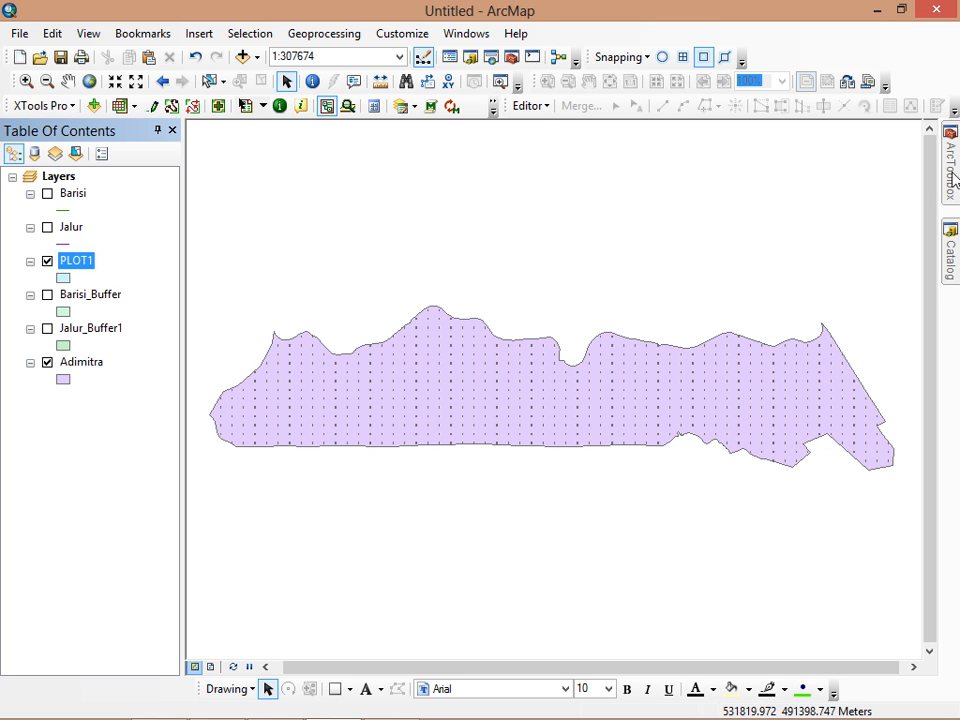
Run the Feature To Point data management tool on PLOT1, with PLOT1_FeatureToPoint.shp in the File Sampah folder as output.
{"action": "mouse_move", "coordinate": [953, 180]}
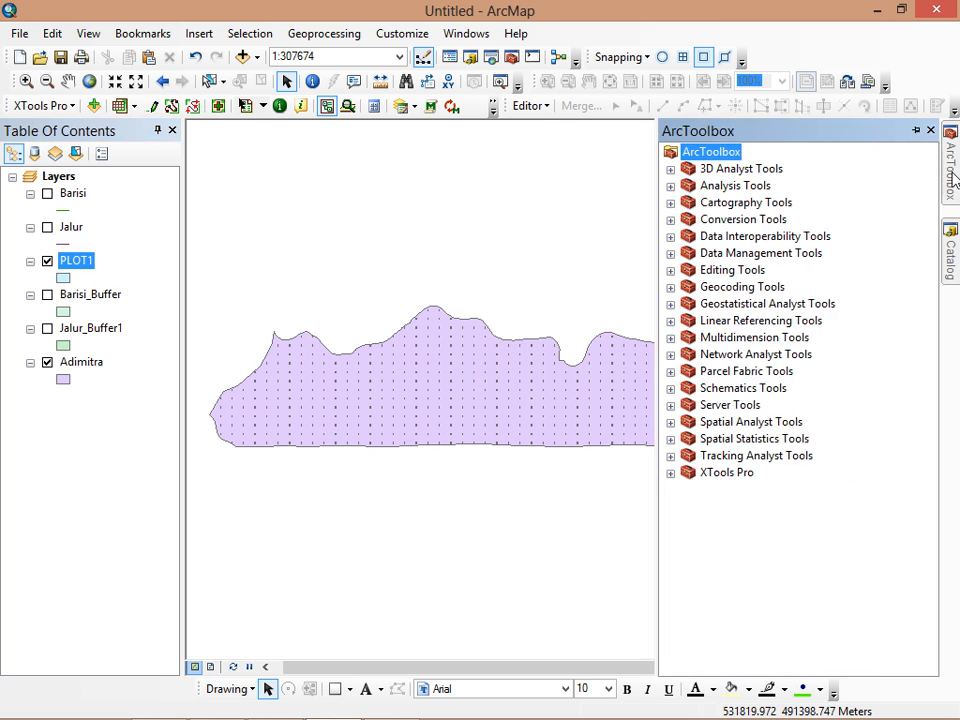
{"action": "double_click", "coordinate": [745, 255]}
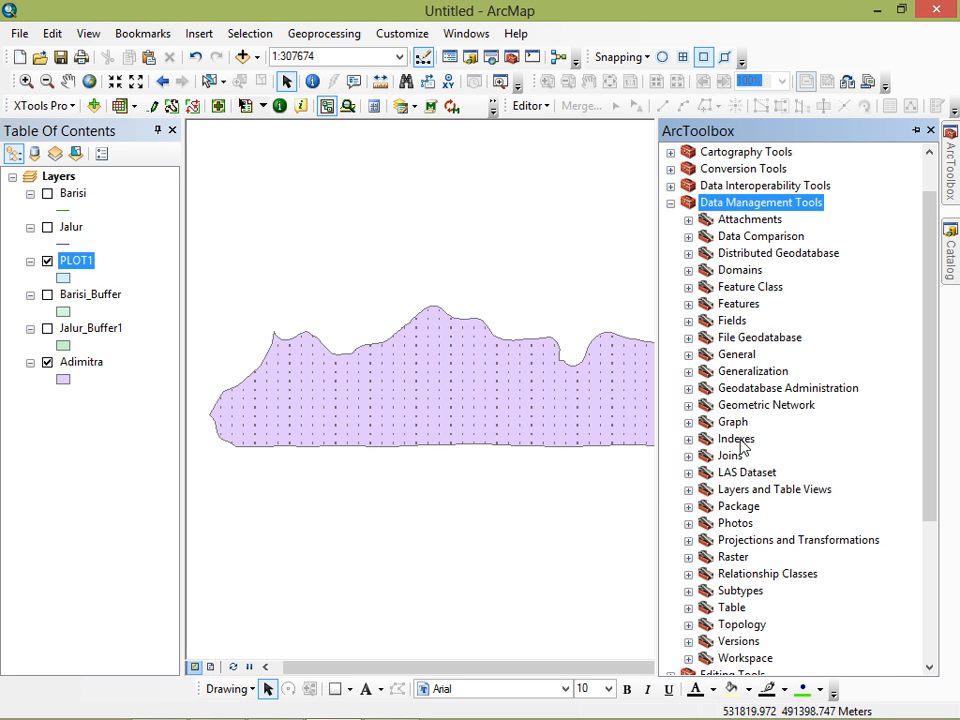
{"action": "double_click", "coordinate": [735, 305]}
{"action": "double_click", "coordinate": [789, 459]}
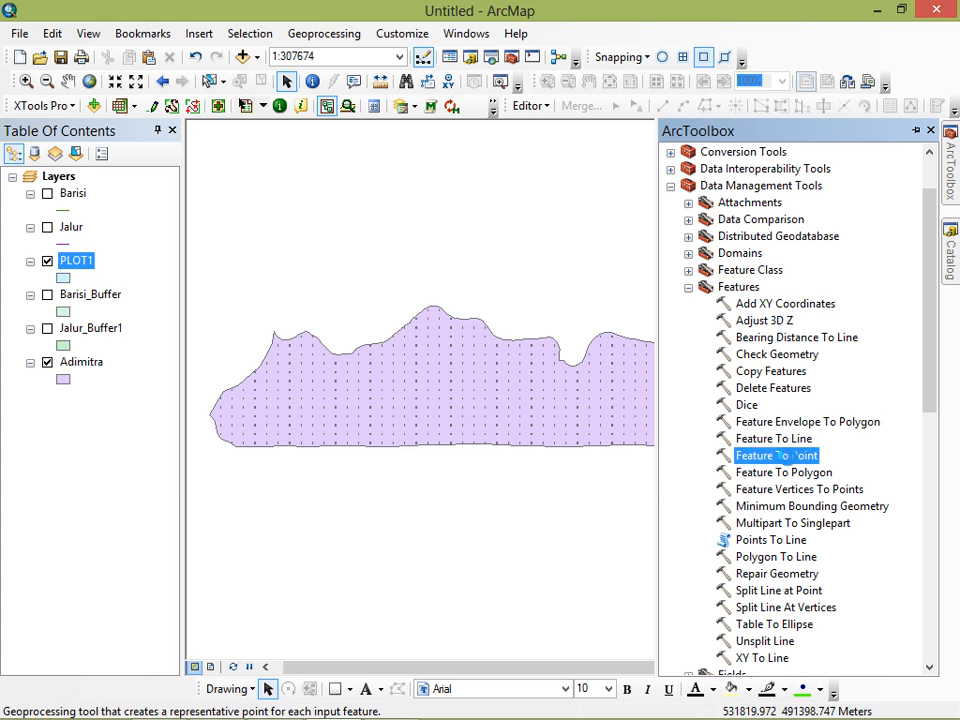
{"action": "left_click", "coordinate": [717, 123]}
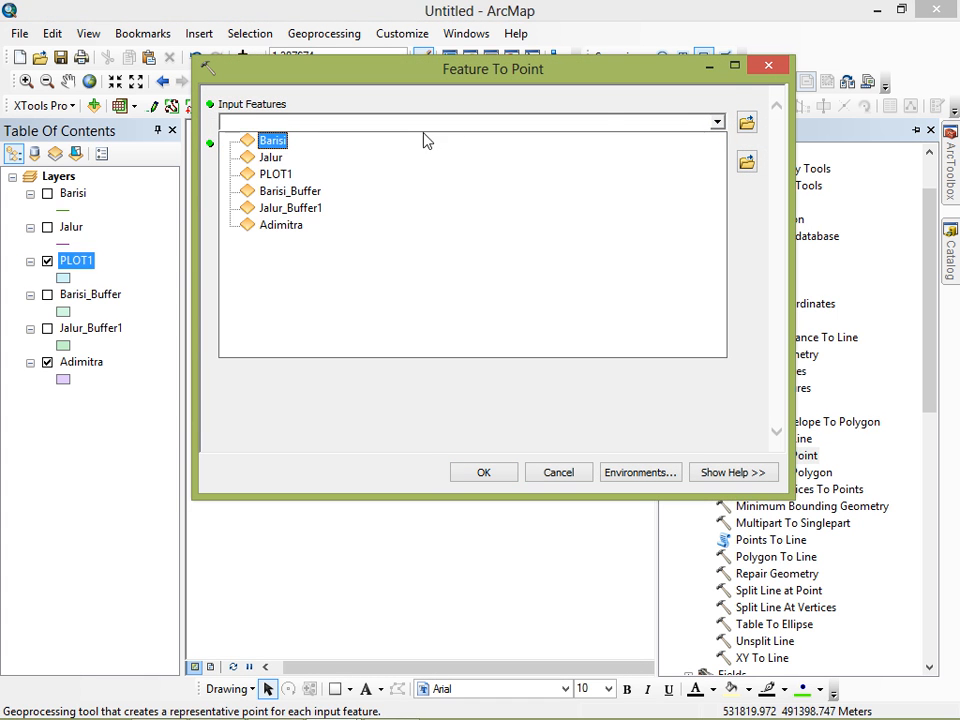
{"action": "left_click", "coordinate": [256, 174]}
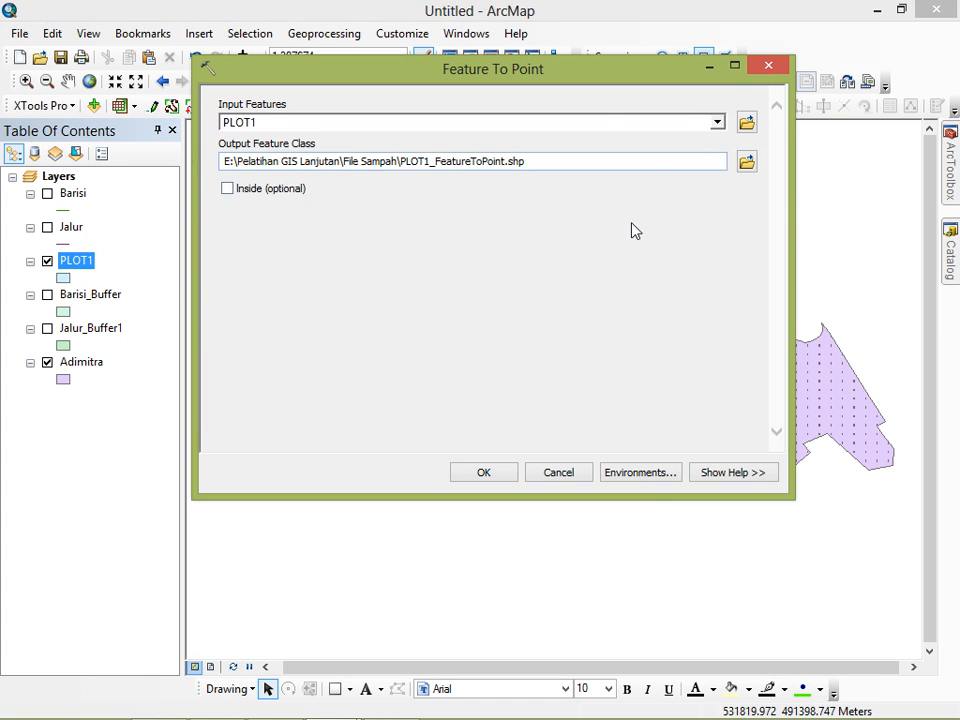
{"action": "left_click", "coordinate": [485, 473]}
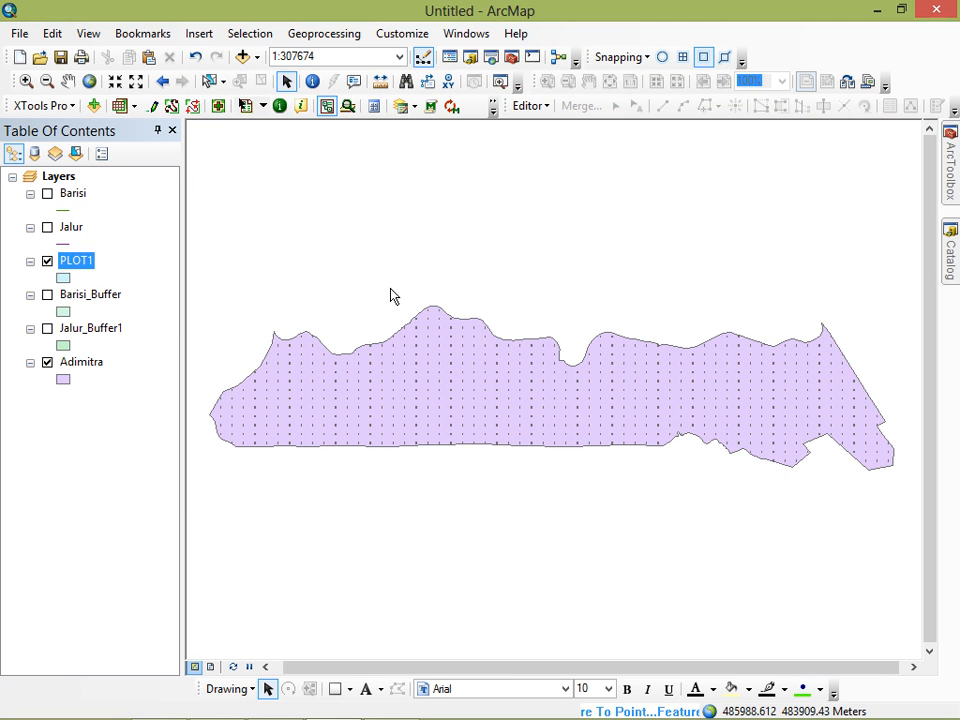
Zoom in on a single plot in the southwestern part of Adimitra to examine where its point lies within the polygon.
{"action": "left_click", "coordinate": [26, 83]}
{"action": "left_click_drag", "start_coordinate": [208, 392], "coordinate": [332, 476]}
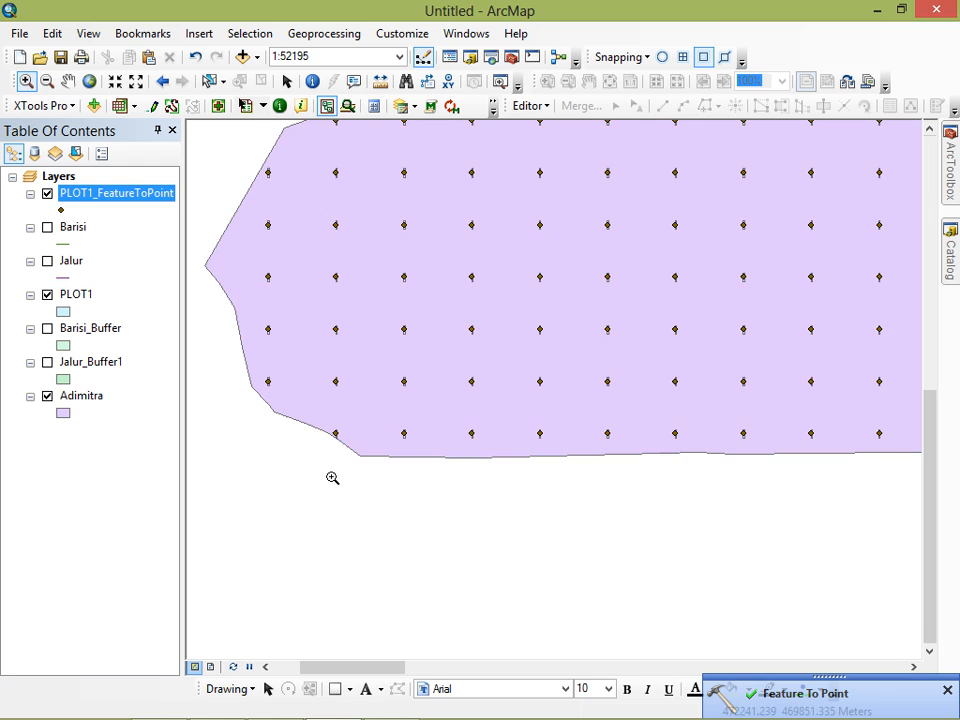
{"action": "left_click_drag", "start_coordinate": [381, 351], "coordinate": [441, 406]}
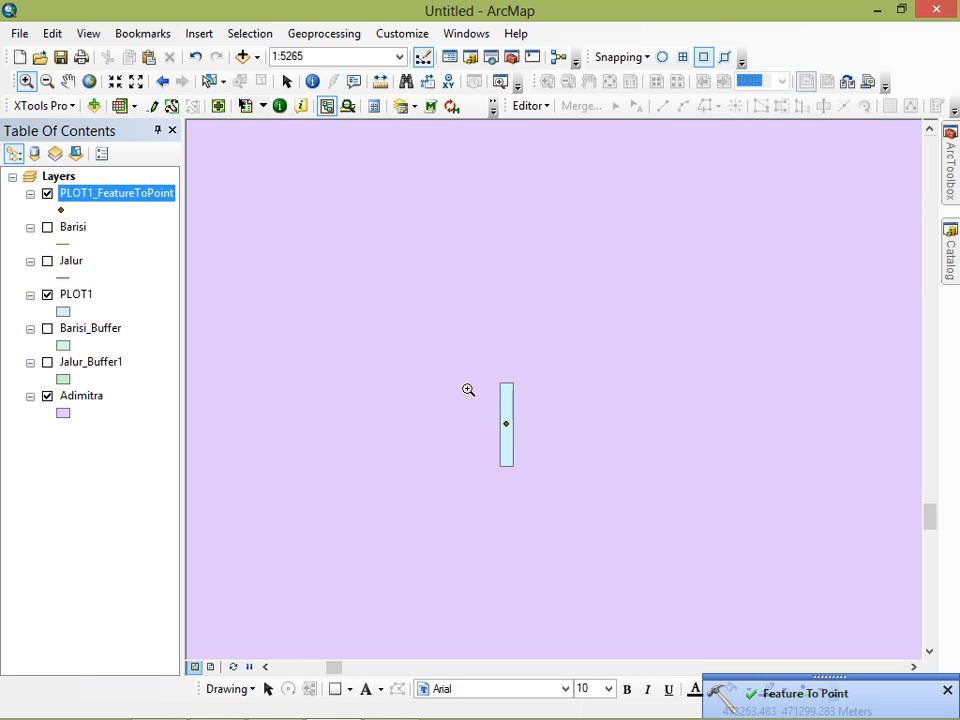
{"action": "left_click_drag", "start_coordinate": [466, 355], "coordinate": [570, 495]}
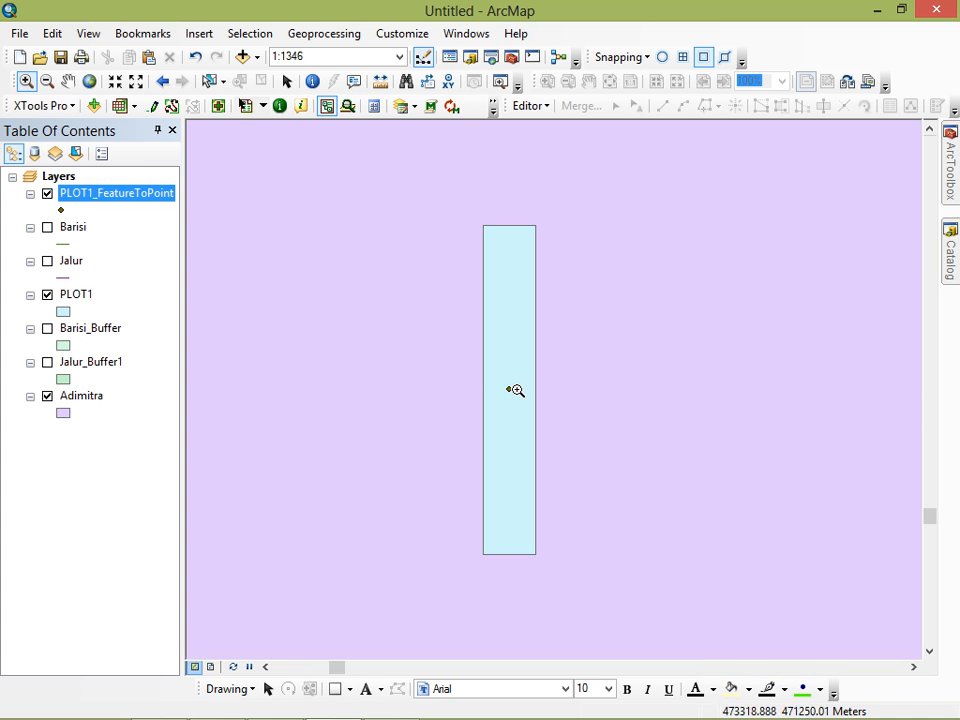
Add a Long Integer field named X to the PLOT1_FeatureToPoint attribute table.
{"action": "right_click", "coordinate": [128, 204]}
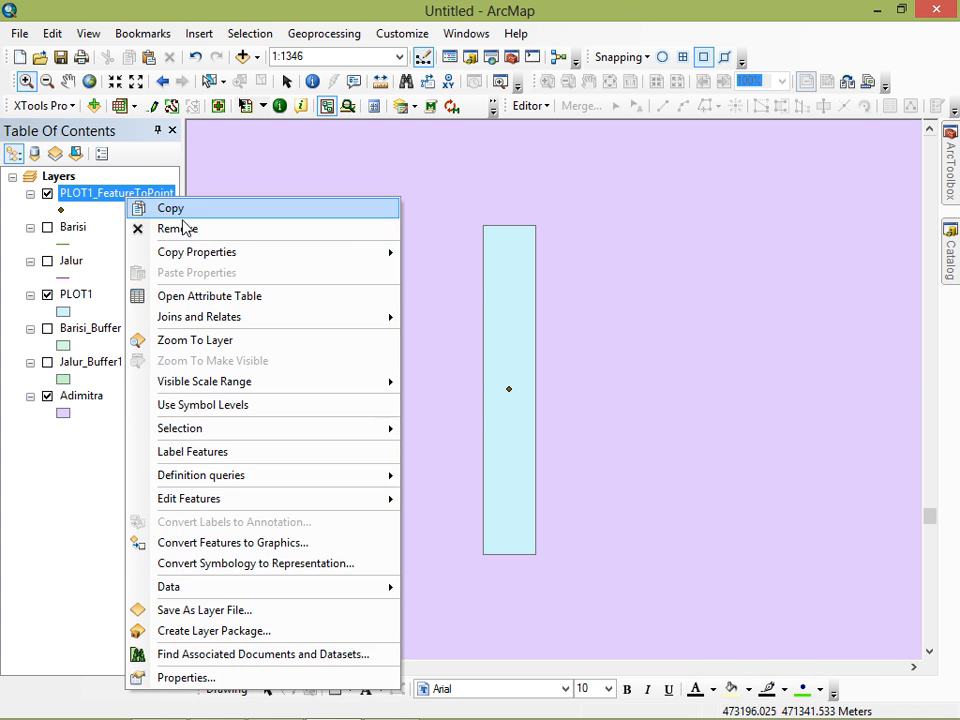
{"action": "left_click", "coordinate": [198, 297]}
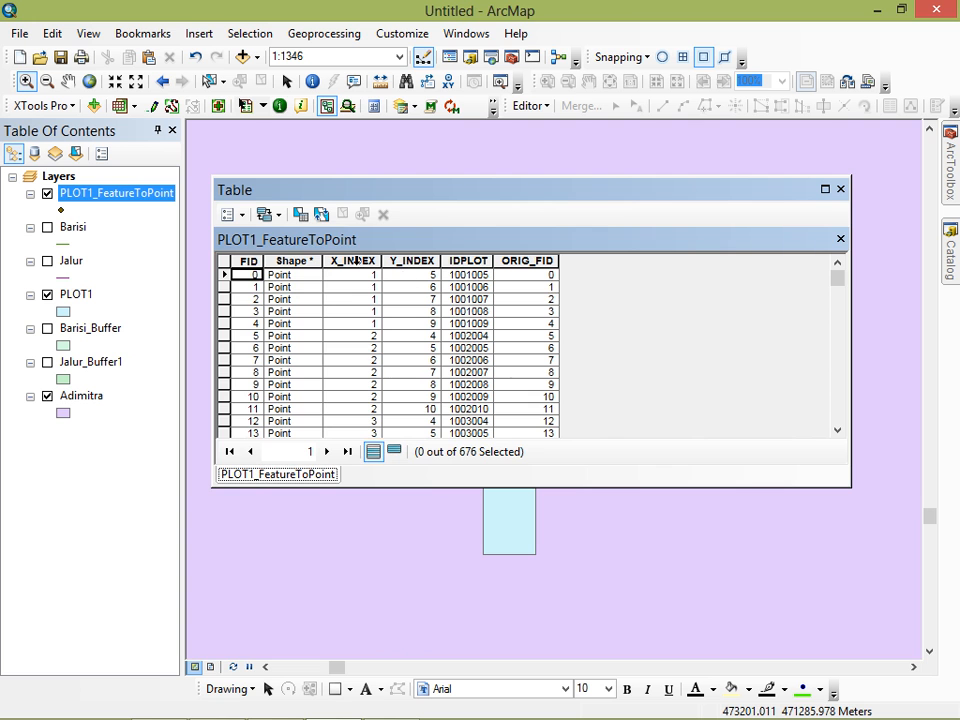
{"action": "left_click", "coordinate": [229, 215]}
{"action": "left_click", "coordinate": [283, 350]}
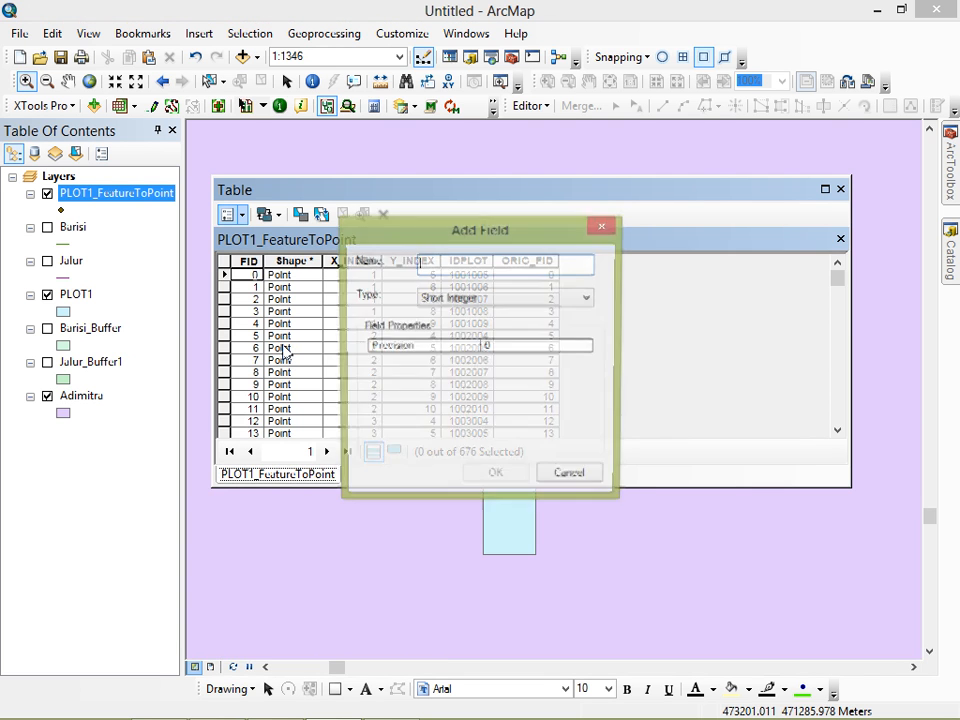
{"action": "type", "text": "X"}
{"action": "left_click", "coordinate": [428, 301]}
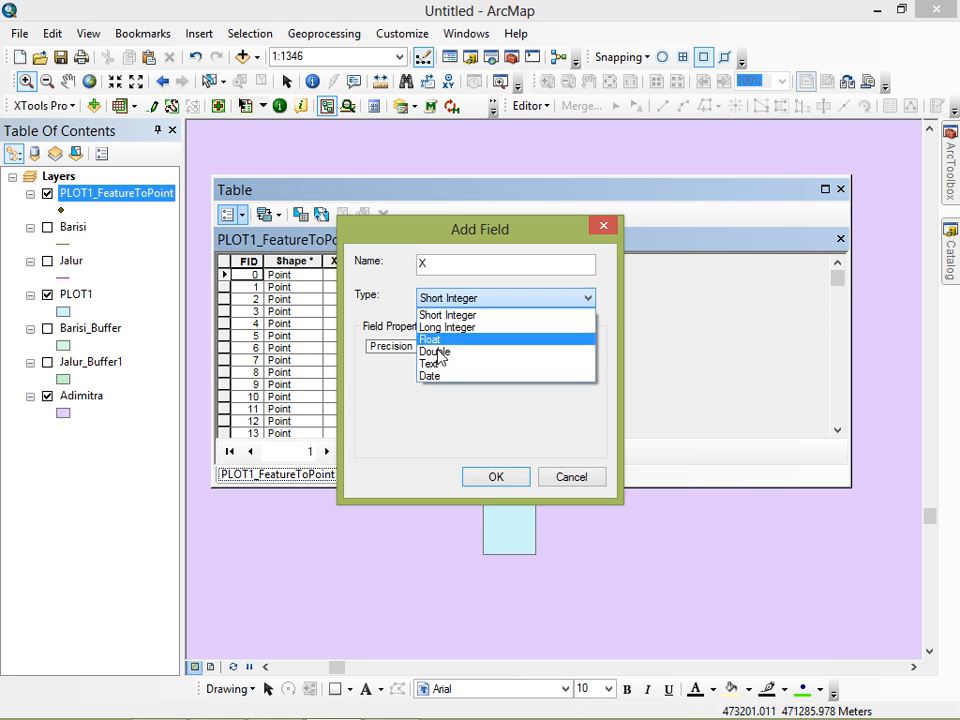
{"action": "left_click", "coordinate": [437, 352]}
{"action": "left_click", "coordinate": [446, 299]}
{"action": "left_click", "coordinate": [447, 327]}
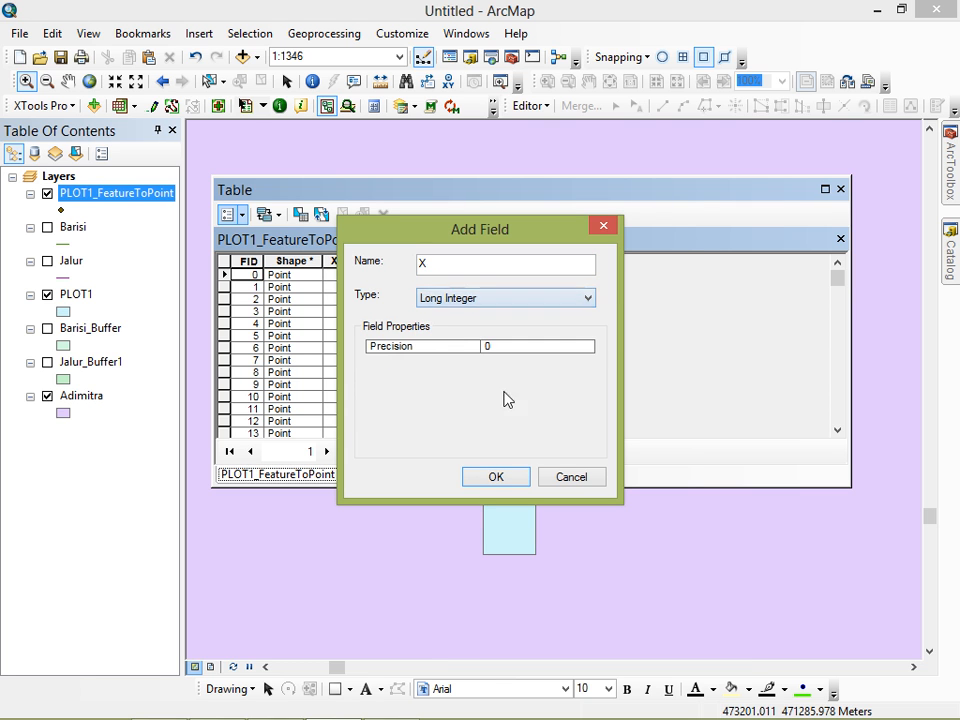
{"action": "left_click", "coordinate": [513, 477]}
Add a Long Integer field named Y to the PLOT1_FeatureToPoint attribute table.
{"action": "left_click", "coordinate": [231, 216]}
{"action": "left_click", "coordinate": [266, 344]}
{"action": "type", "text": "Y"}
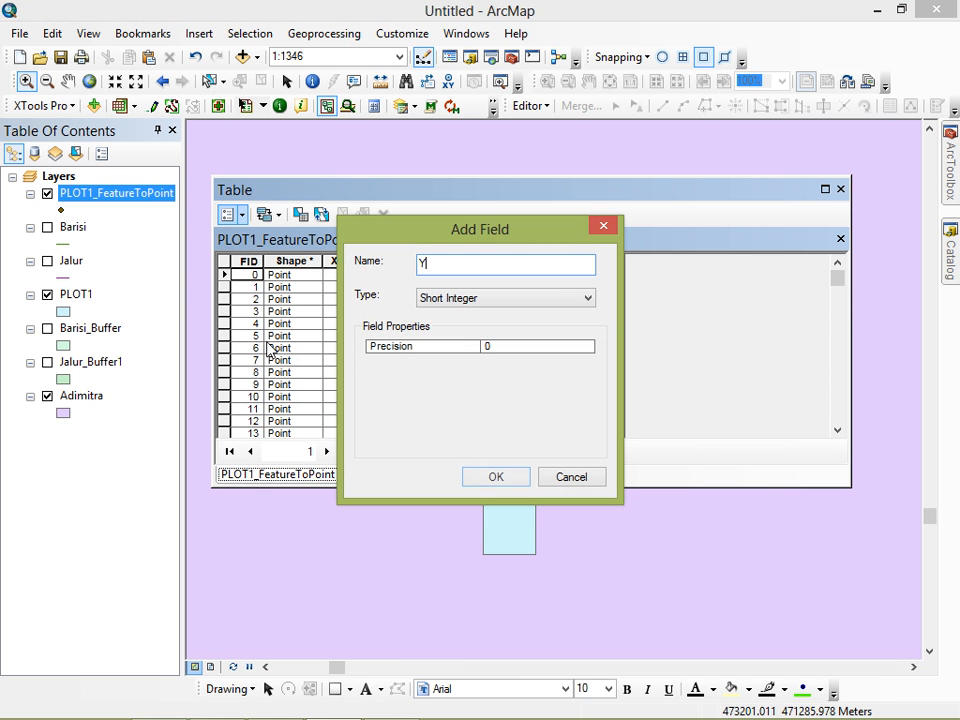
{"action": "left_click", "coordinate": [579, 298]}
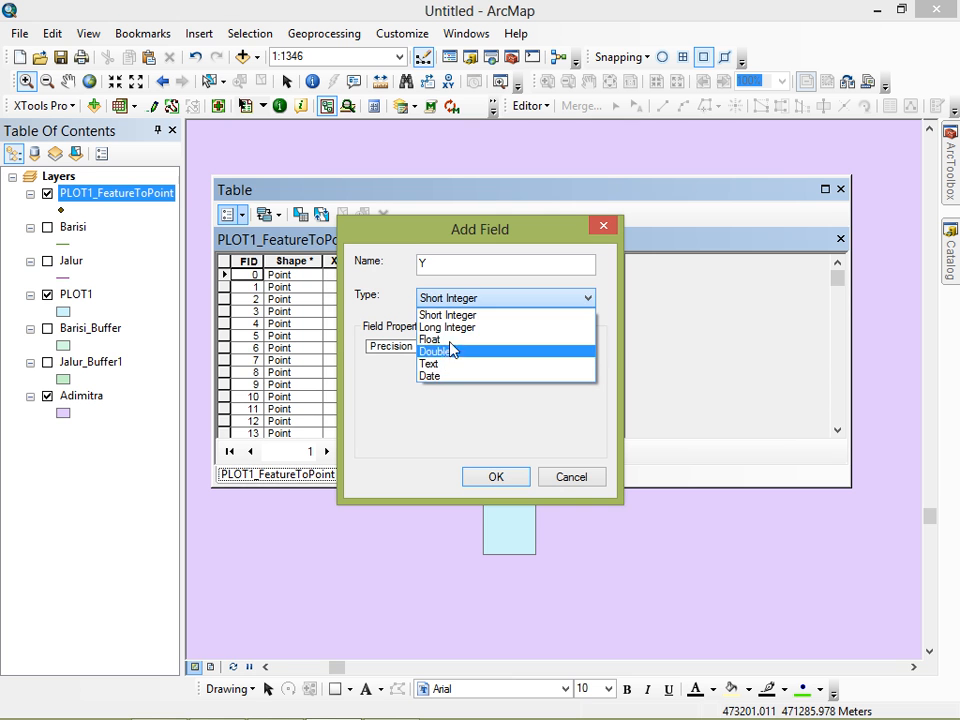
{"action": "left_click", "coordinate": [452, 328]}
{"action": "left_click", "coordinate": [491, 478]}
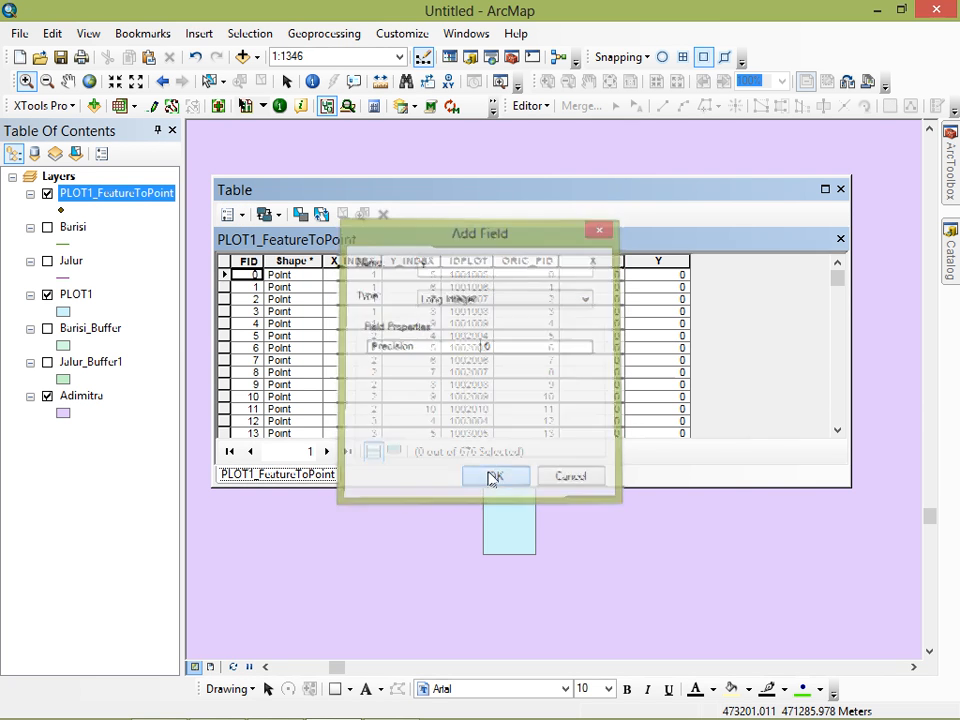
Calculate the X field's geometry as X Coordinate of Point in meters, using the data source's coordinate system.
{"action": "right_click", "coordinate": [593, 261]}
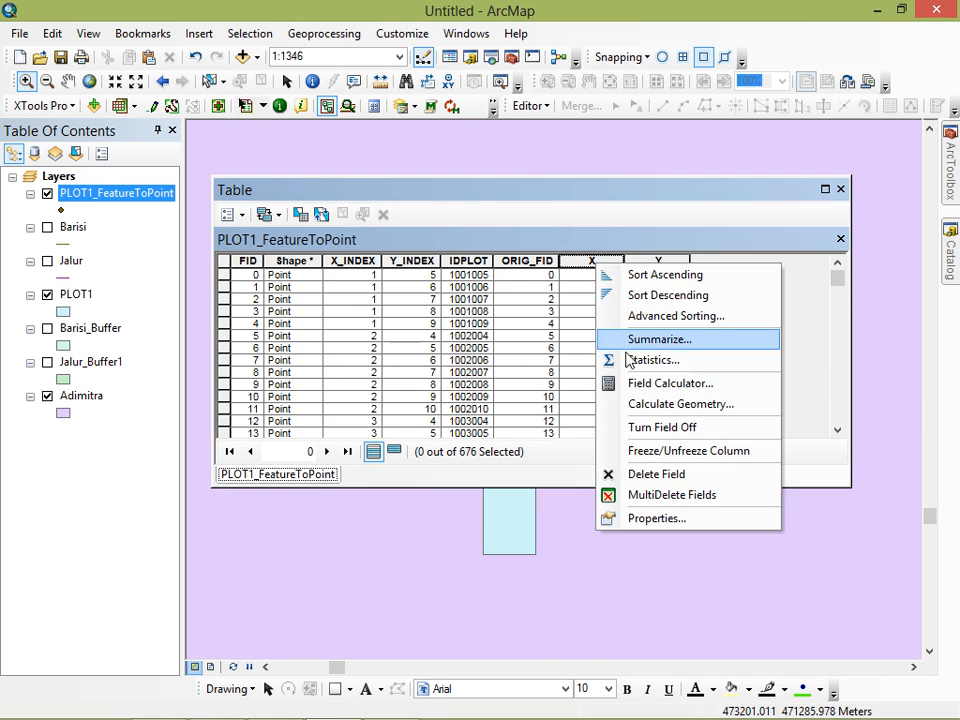
{"action": "left_click", "coordinate": [645, 404]}
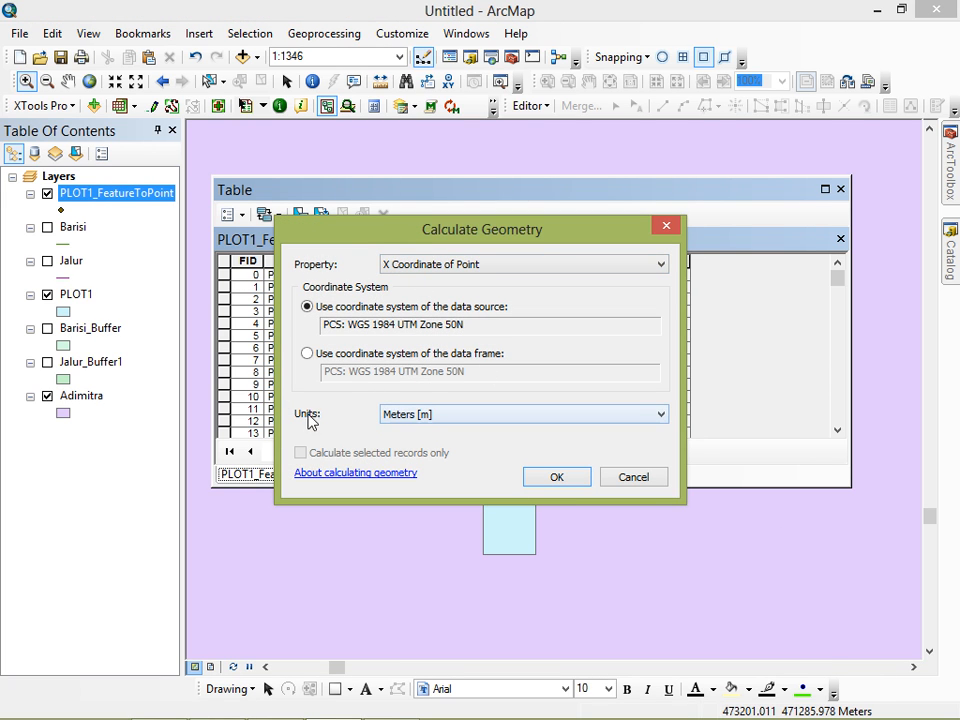
{"action": "left_click", "coordinate": [553, 478]}
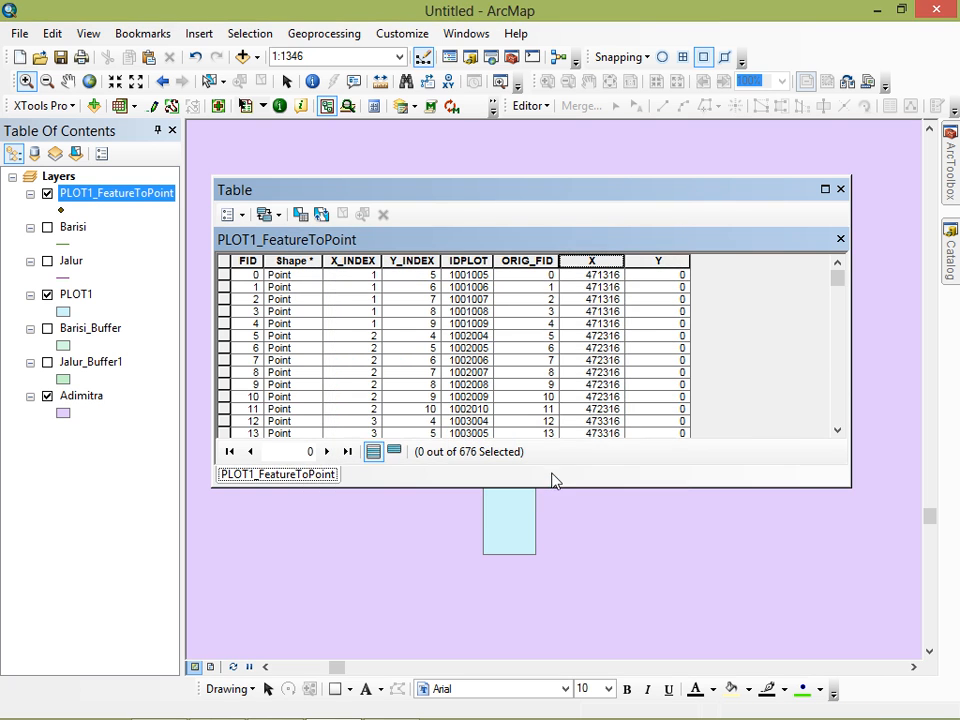
Calculate the Y field's geometry as Y Coordinate of Point in meters, using the data source's coordinate system.
{"action": "right_click", "coordinate": [658, 261]}
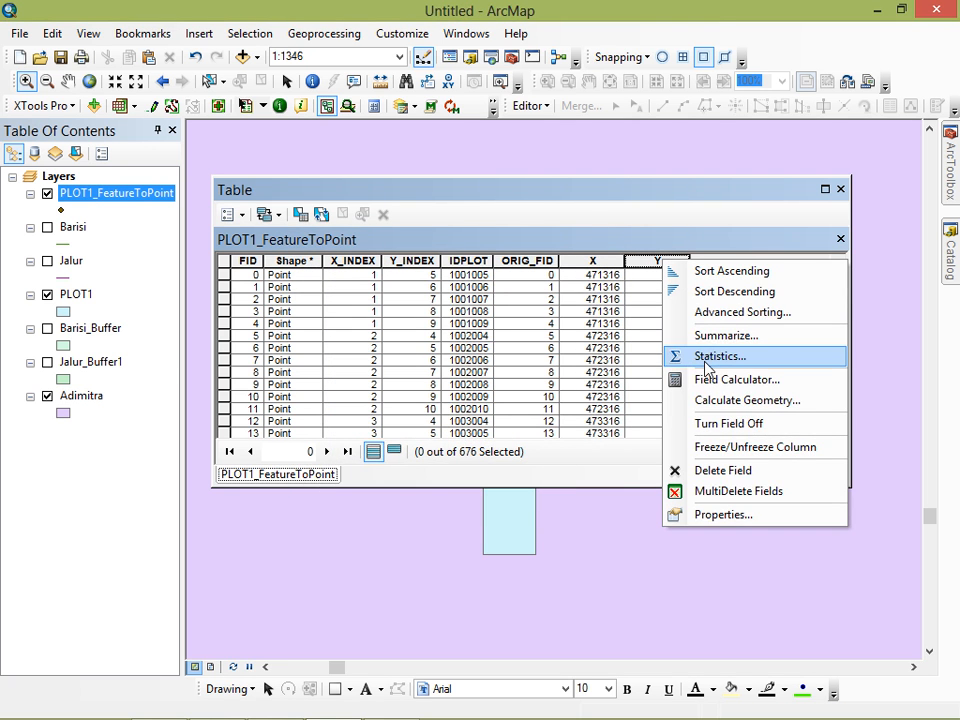
{"action": "left_click", "coordinate": [740, 401]}
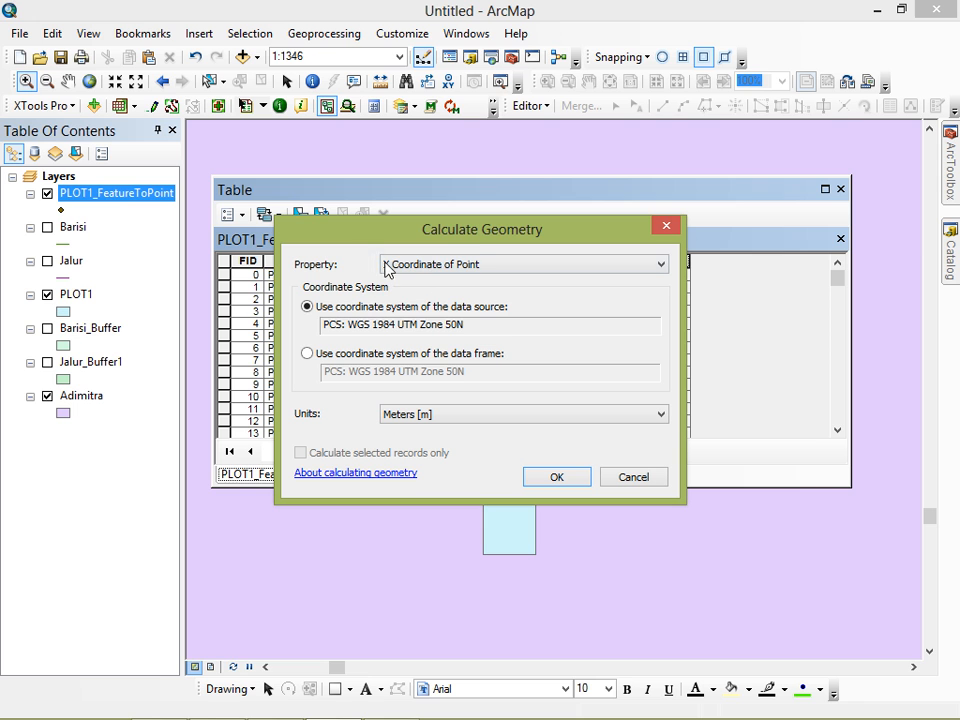
{"action": "left_click", "coordinate": [424, 265]}
{"action": "left_click", "coordinate": [396, 290]}
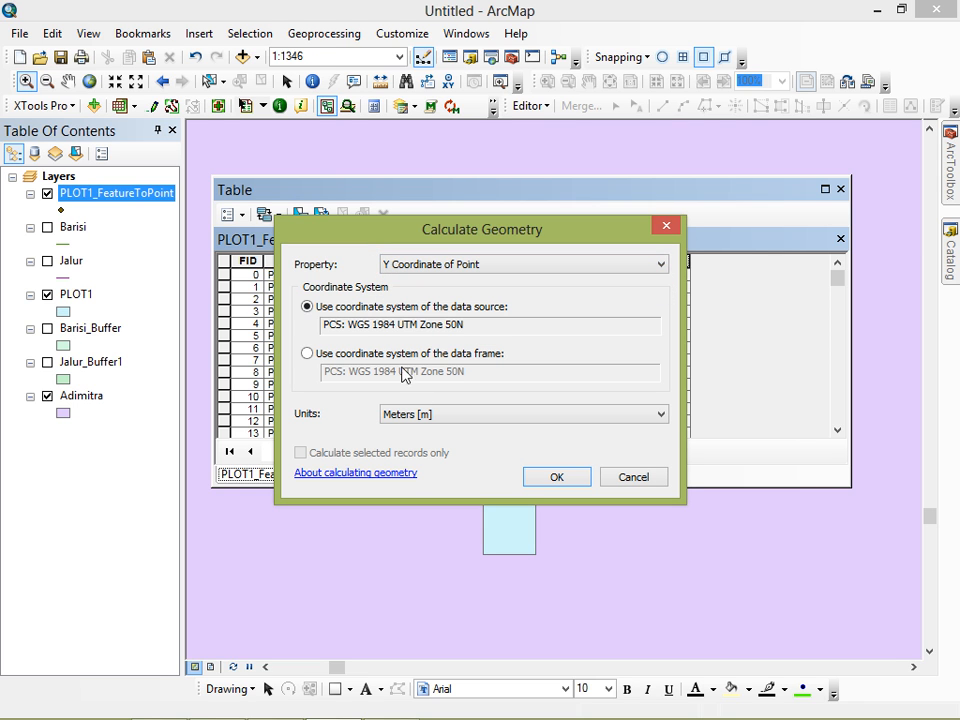
{"action": "left_click", "coordinate": [531, 484]}
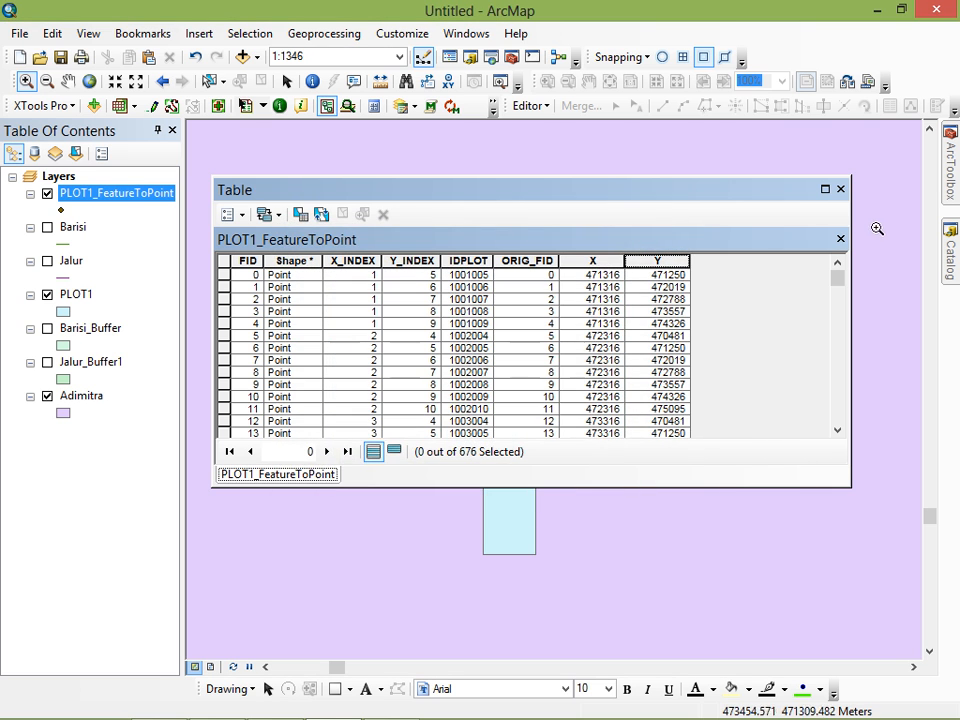
Close the attribute table and show the full extent of the PLOT1_FeatureToPoint layer on the map.
{"action": "left_click", "coordinate": [840, 189]}
{"action": "right_click", "coordinate": [107, 203]}
{"action": "left_click", "coordinate": [180, 340]}
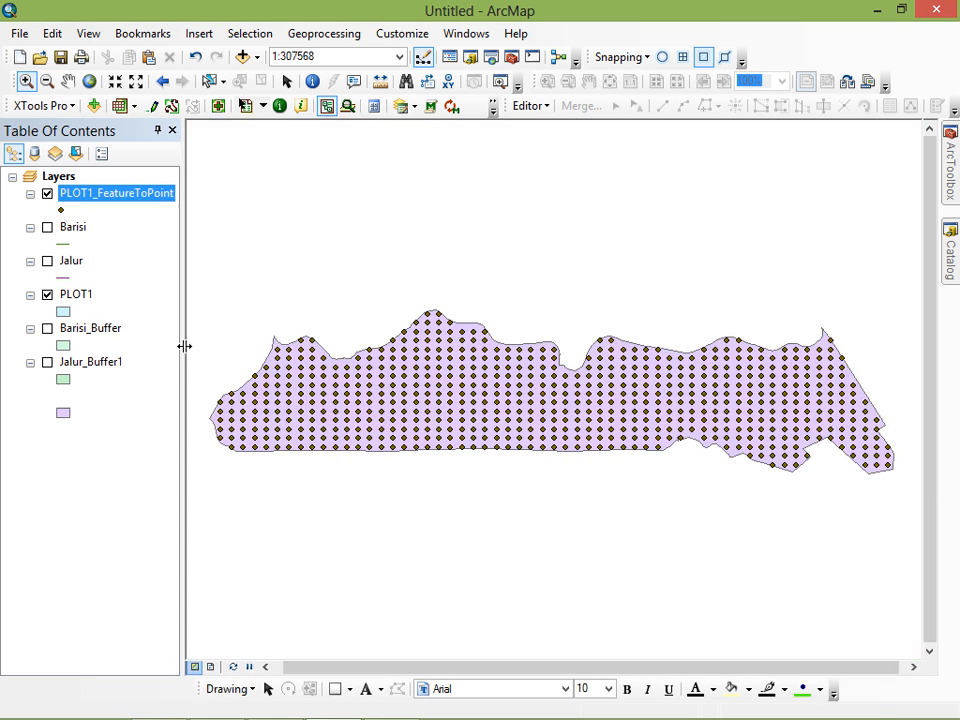